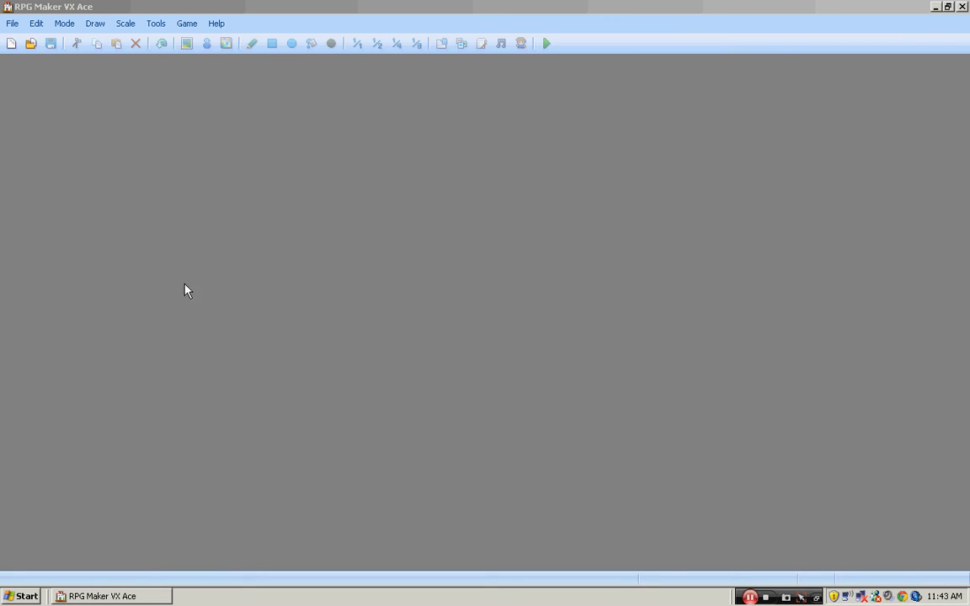
# - Start a new project with the folder name Tutorial
pyautogui.click(33, 48)
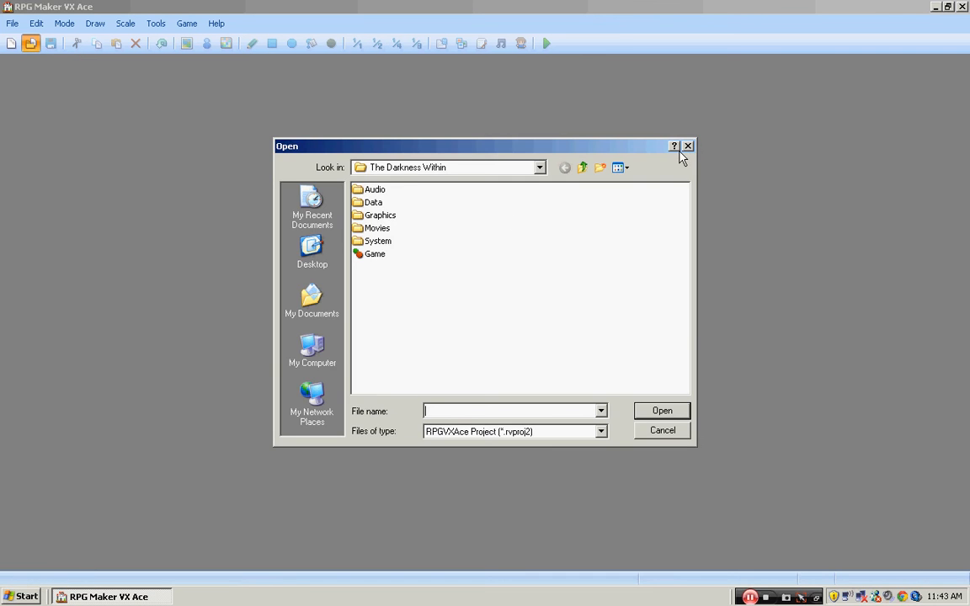
pyautogui.click(687, 147)
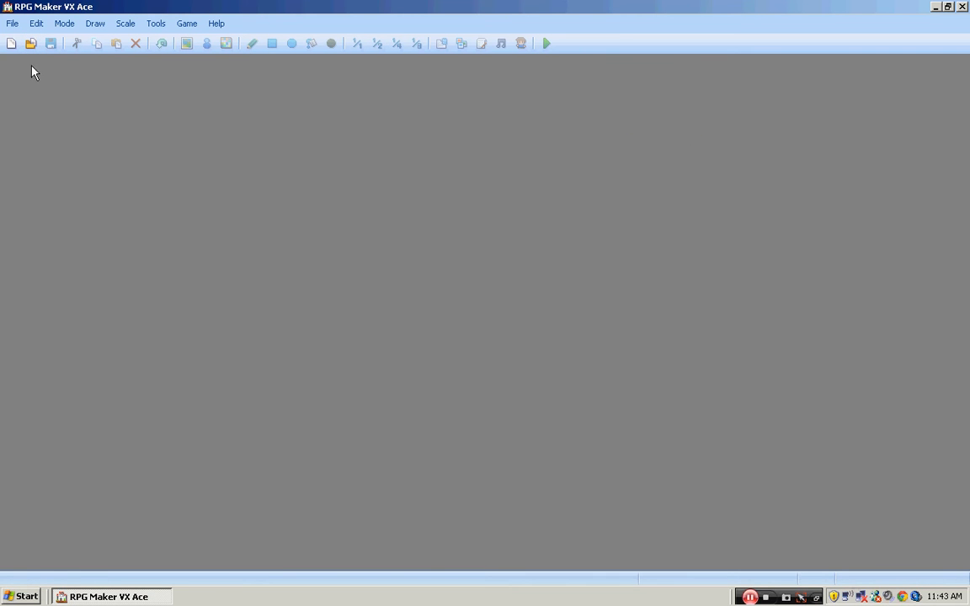
pyautogui.click(13, 43)
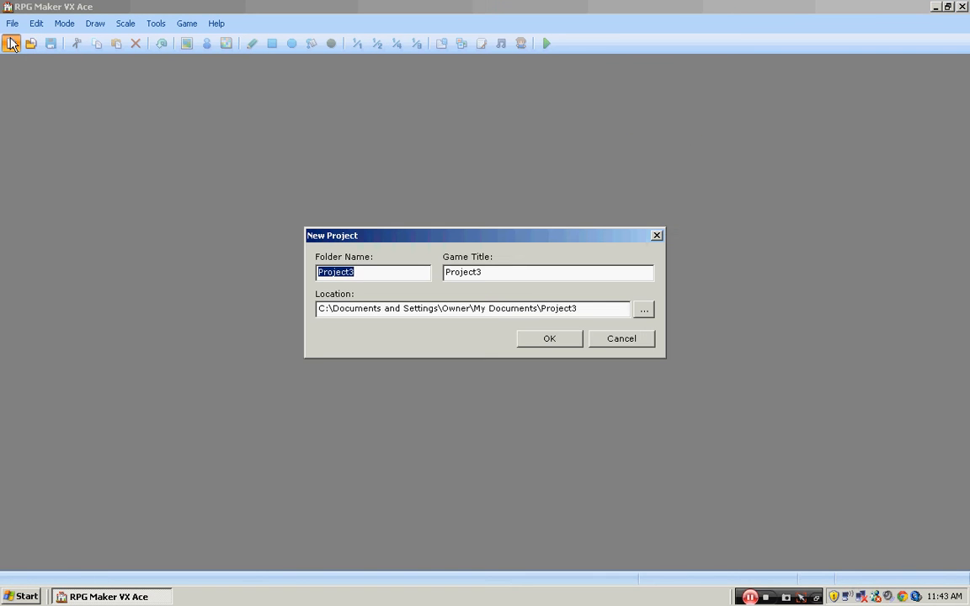
pyautogui.click(381, 272)
pyautogui.press('BackSpace')
pyautogui.press('BackSpace')
pyautogui.press('BackSpace')
pyautogui.press('BackSpace')
pyautogui.press('BackSpace')
pyautogui.press('BackSpace')
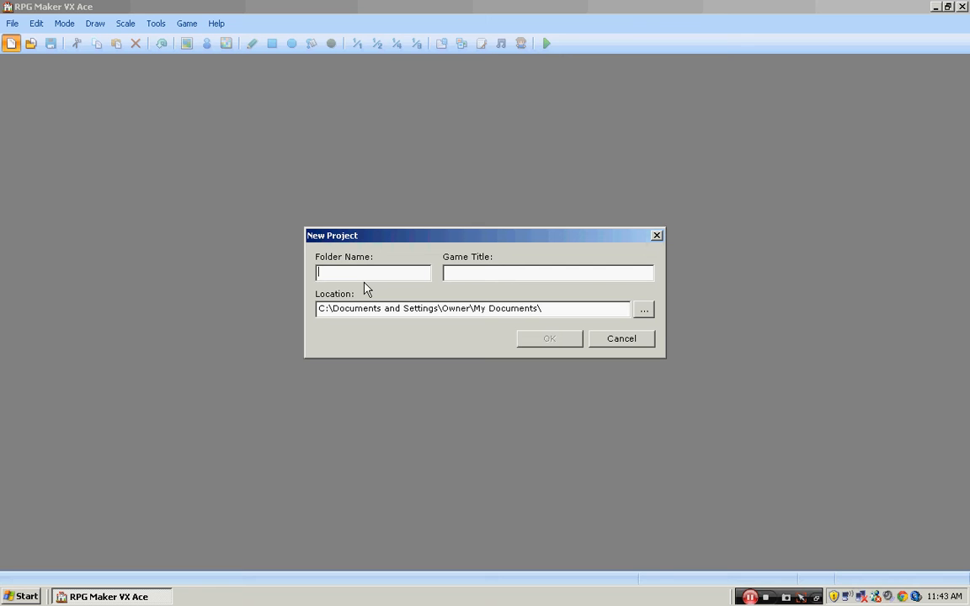
pyautogui.write('Tutorila')
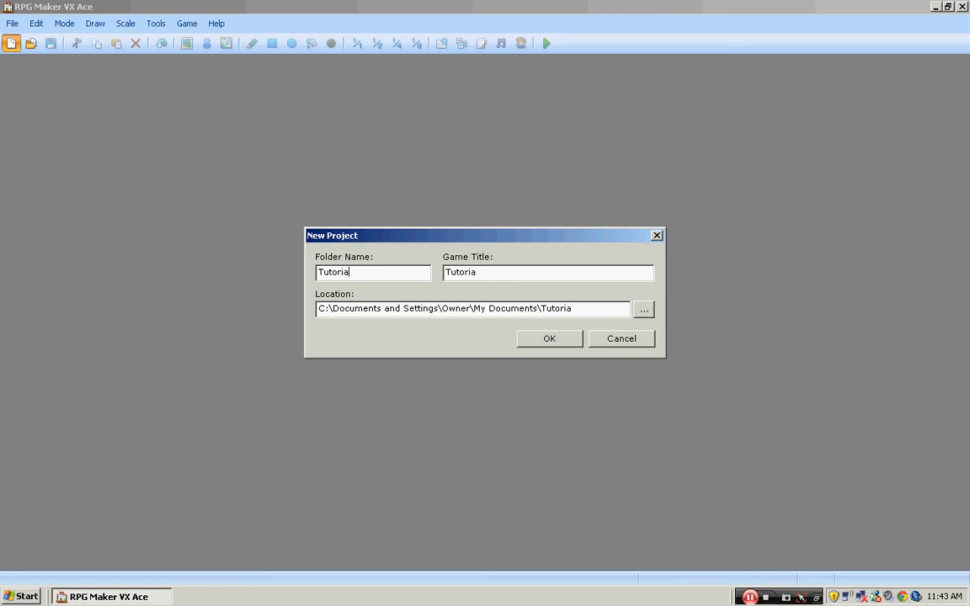
# - Set the game title to Game of Awesome and create the project
pyautogui.doubleClick(495, 275)
pyautogui.press('BackSpace')
pyautogui.write('Game of Awesome')
pyautogui.click(551, 338)
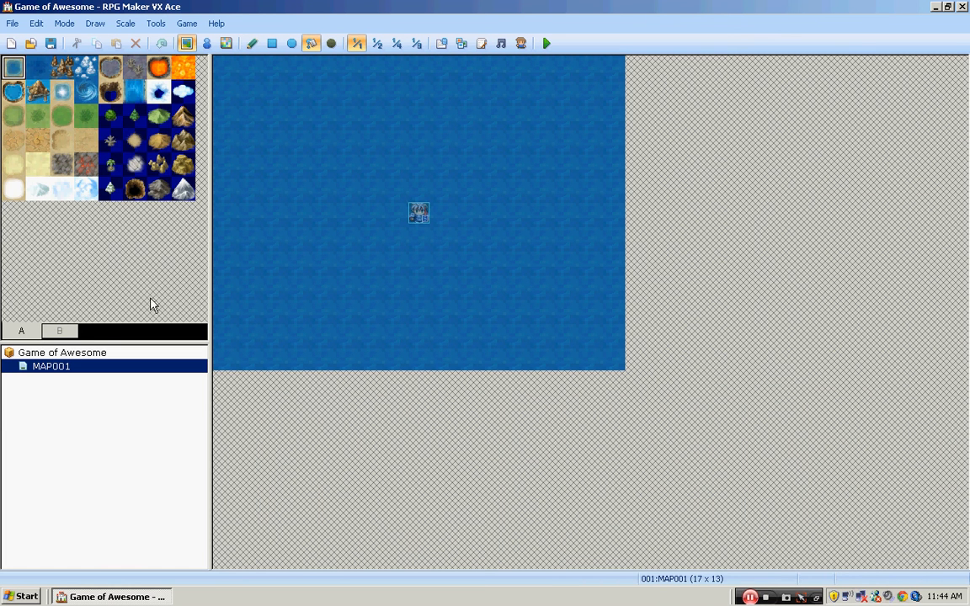
# - Look through tile sets A and B in the tile palette for MAP001
pyautogui.click(65, 333)
pyautogui.click(17, 331)
pyautogui.click(50, 331)
pyautogui.click(30, 332)
pyautogui.click(47, 333)
pyautogui.click(29, 332)
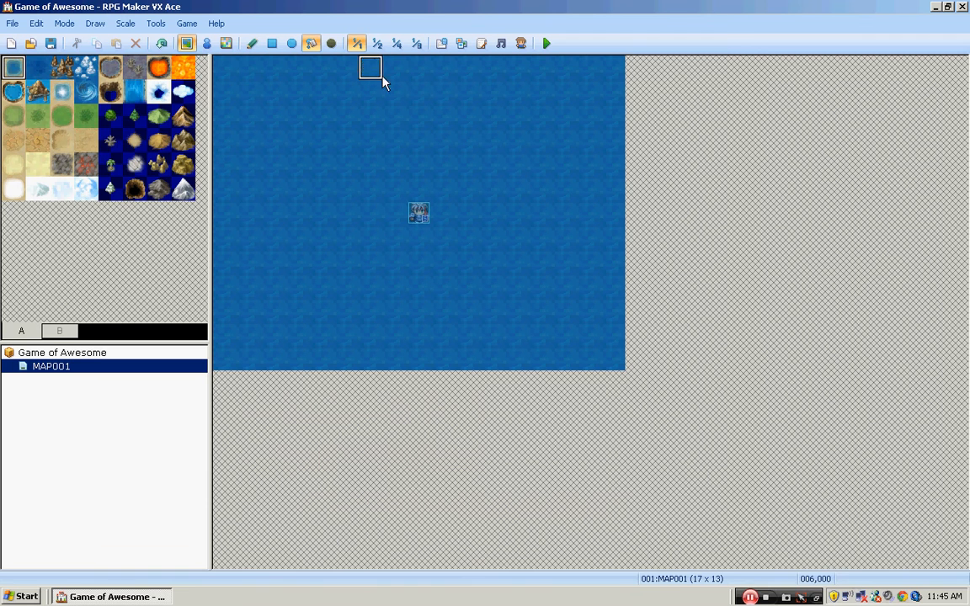
pyautogui.click(12, 23)
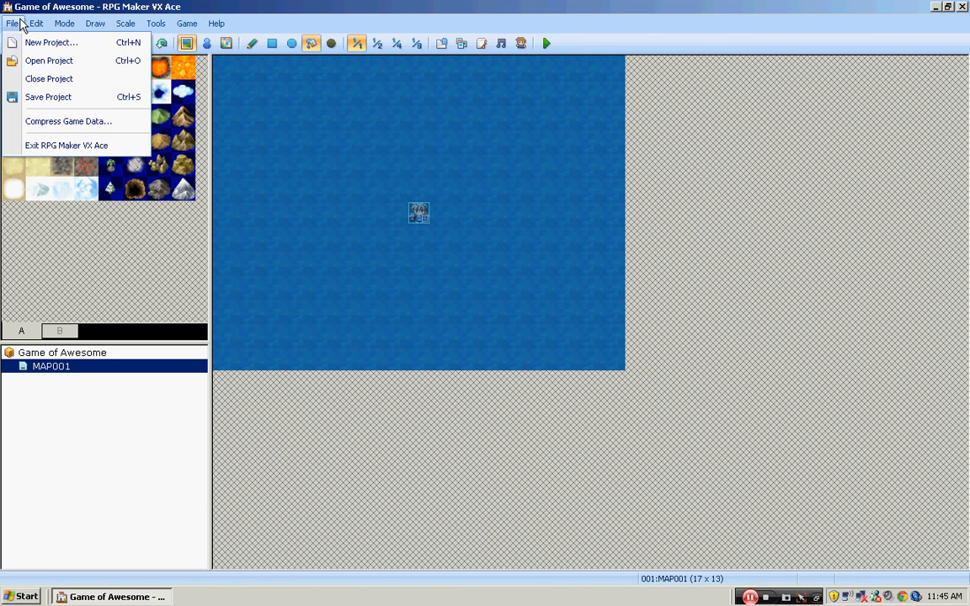
pyautogui.moveTo(64, 23)
pyautogui.moveTo(10, 23)
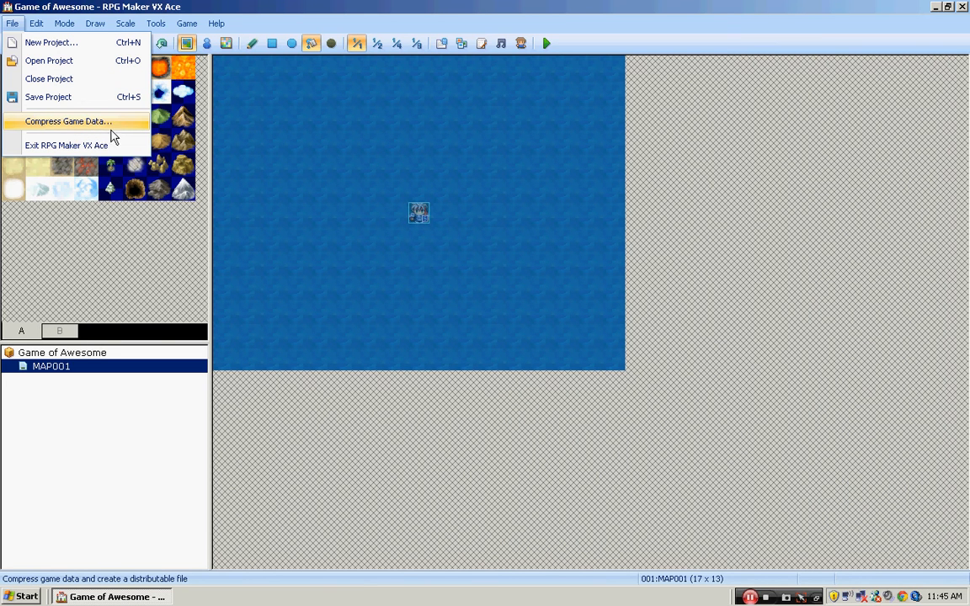
pyautogui.click(33, 29)
pyautogui.click(34, 28)
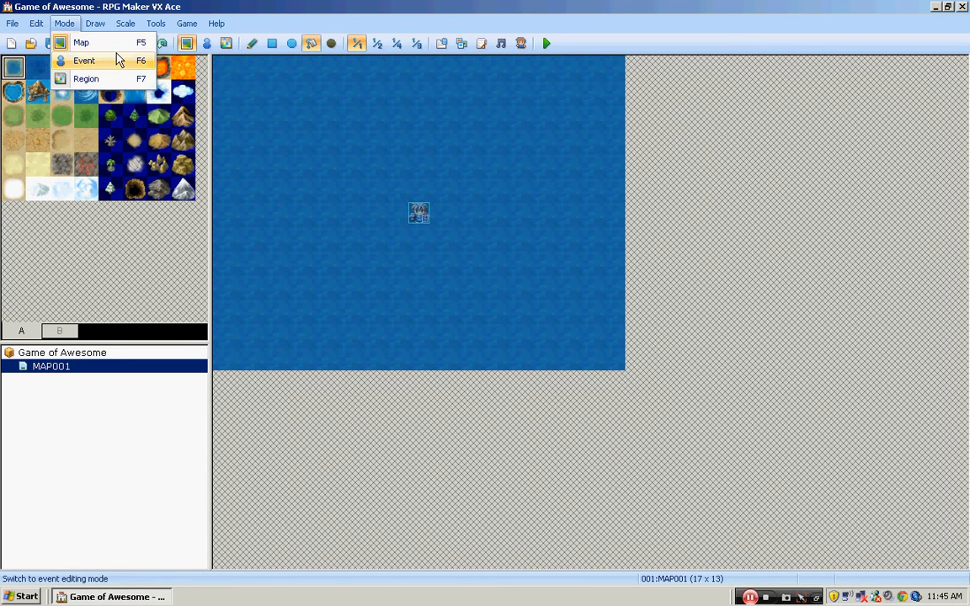
pyautogui.click(227, 70)
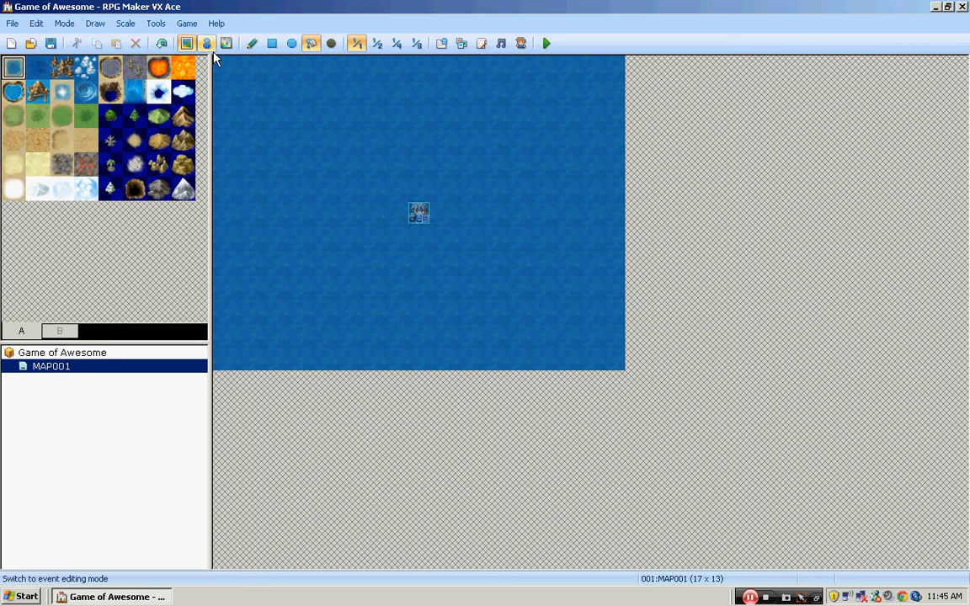
# - Switch to event editing mode and examine the new event window for the tile beside the player's start position
pyautogui.click(206, 44)
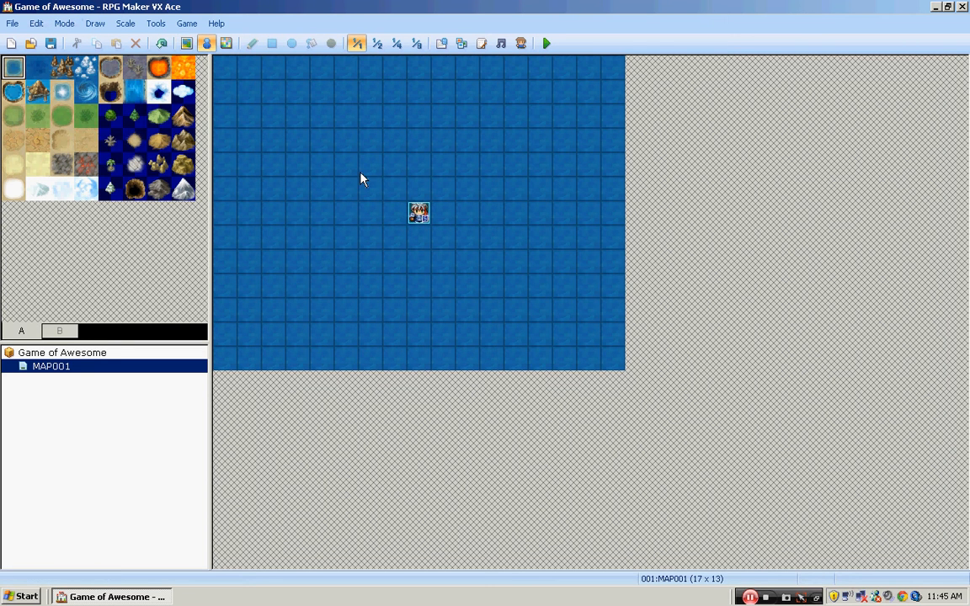
pyautogui.doubleClick(448, 223)
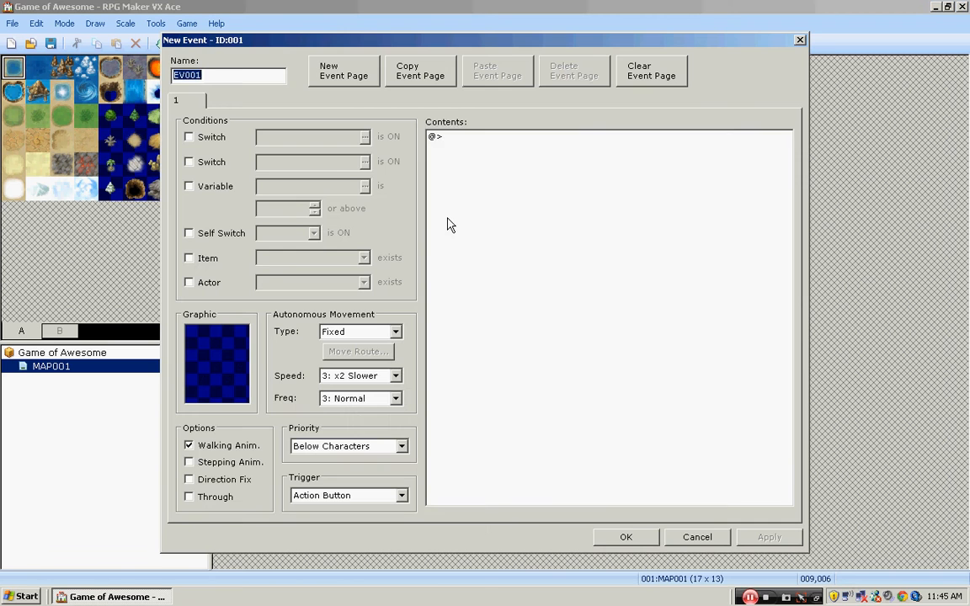
pyautogui.click(799, 41)
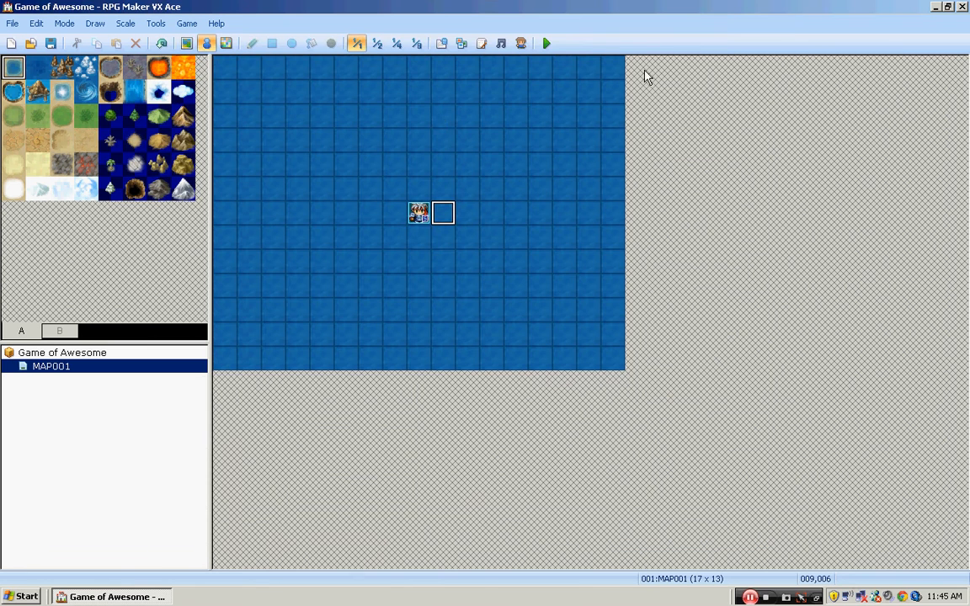
# - Mark the map's upper-left corner tile as region 1 in region editing mode, clear it and return to map editing
pyautogui.click(225, 43)
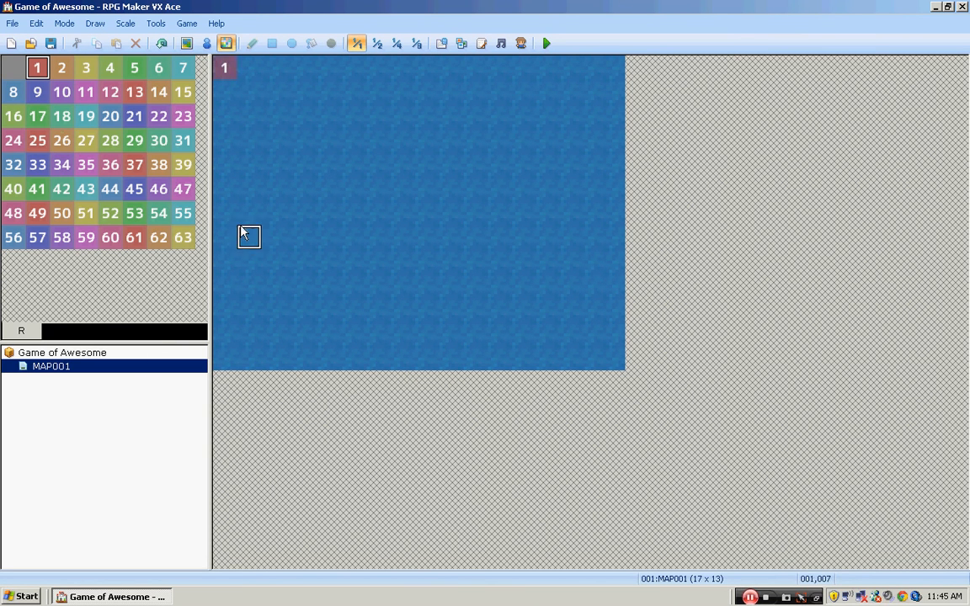
pyautogui.click(13, 67)
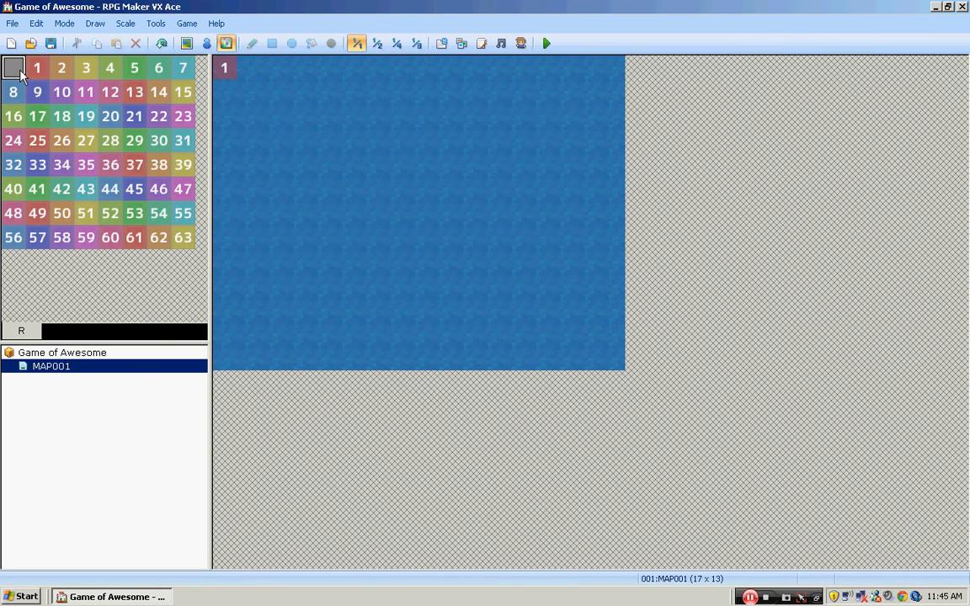
pyautogui.click(187, 43)
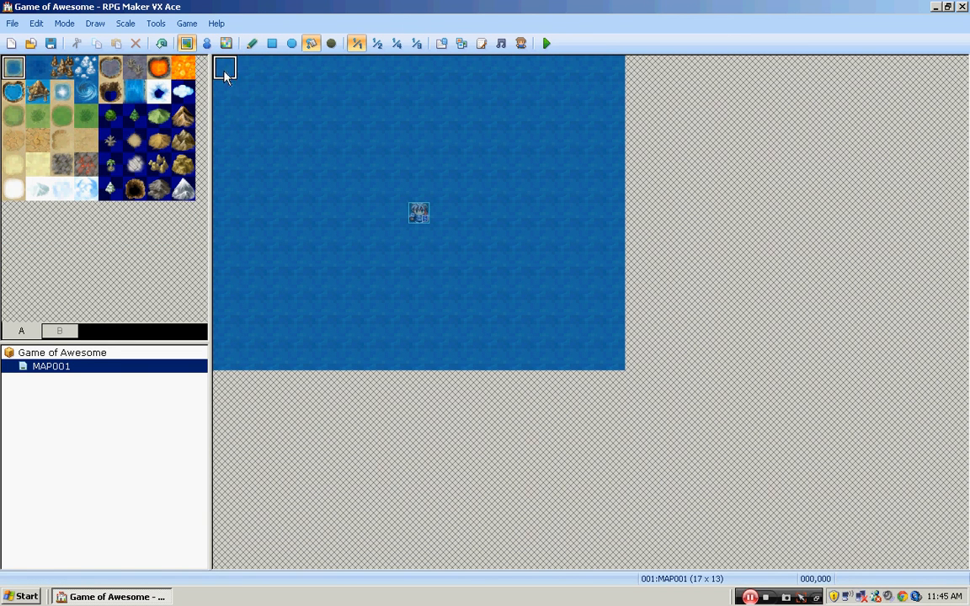
# - Draw scattered brown rock tiles and freehand rock patches on the sea with the Pencil tool
pyautogui.click(94, 23)
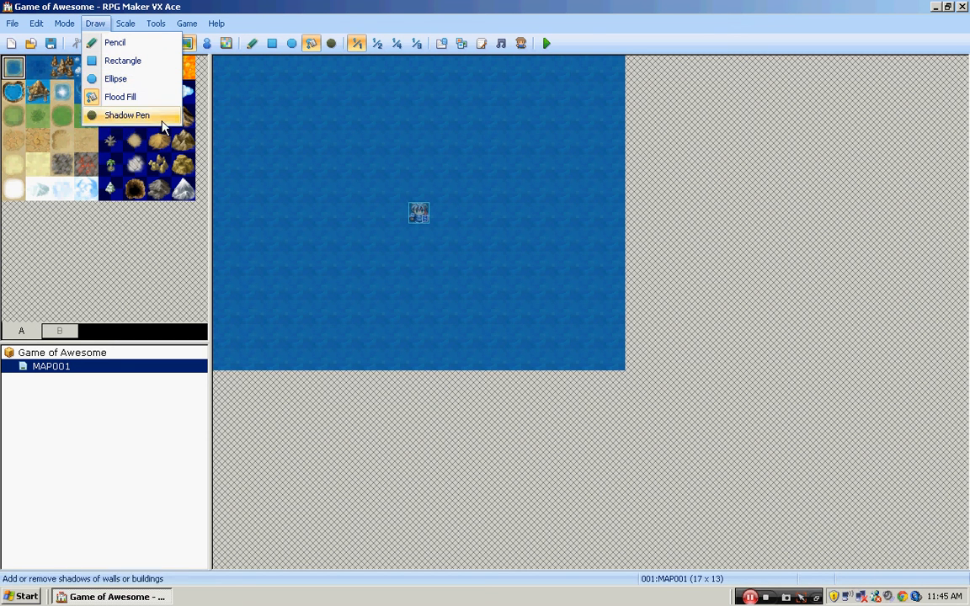
pyautogui.click(252, 44)
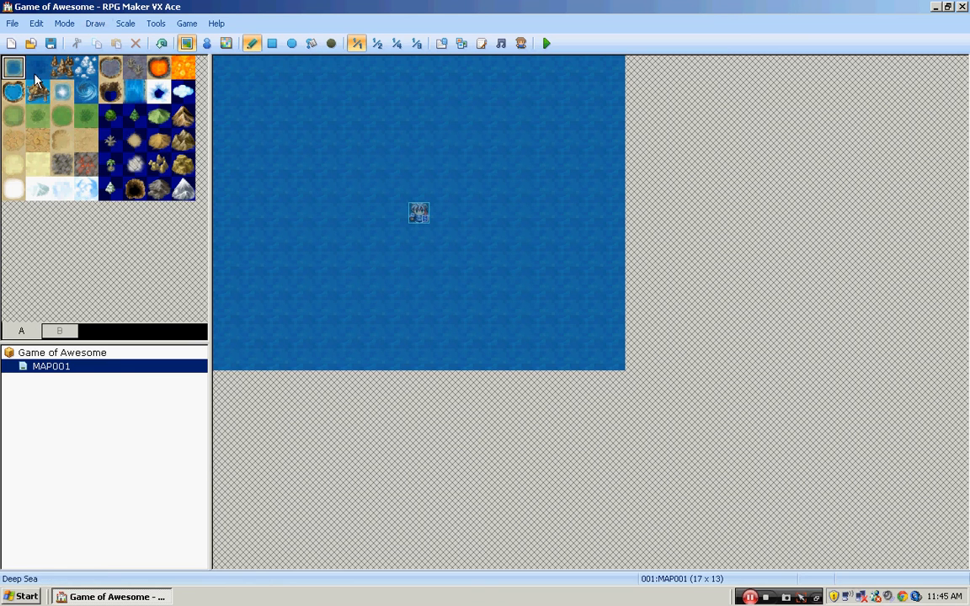
pyautogui.click(66, 74)
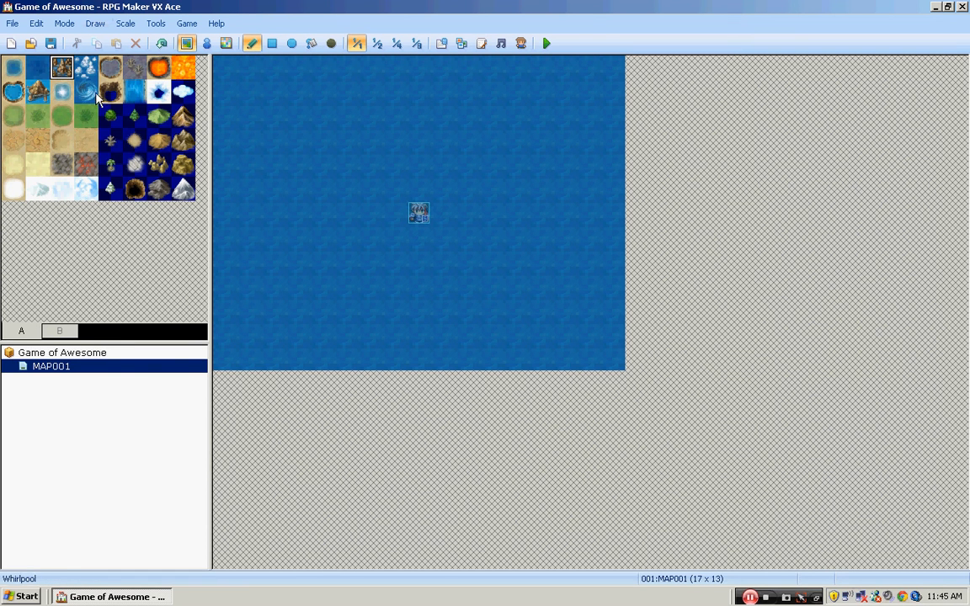
pyautogui.click(272, 141)
pyautogui.click(372, 92)
pyautogui.click(298, 237)
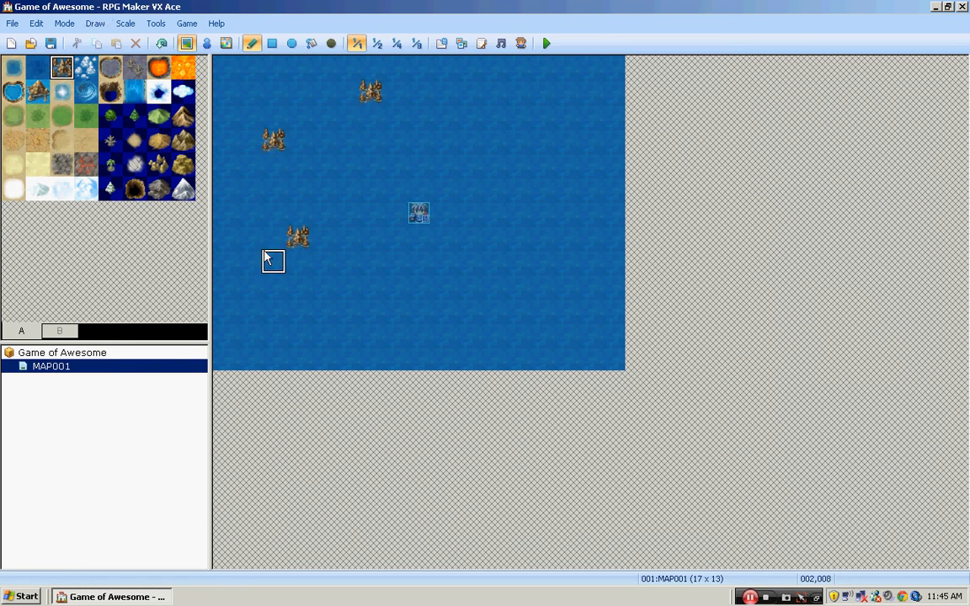
pyautogui.moveTo(260, 265)
pyautogui.mouseDown()
pyautogui.moveTo(352, 267)
pyautogui.moveTo(301, 314)
pyautogui.moveTo(324, 286)
pyautogui.moveTo(293, 296)
pyautogui.mouseUp()
pyautogui.moveTo(322, 117); pyautogui.dragTo(342, 124)
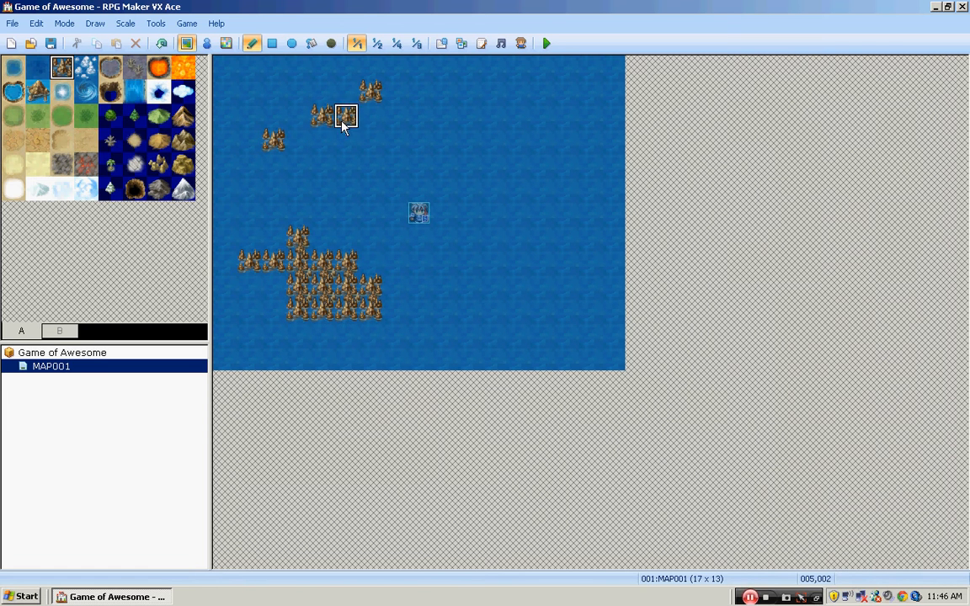
# - Draw a six-by-four block of brown rock tiles in the map's upper-right area with the Rectangle tool
pyautogui.click(271, 43)
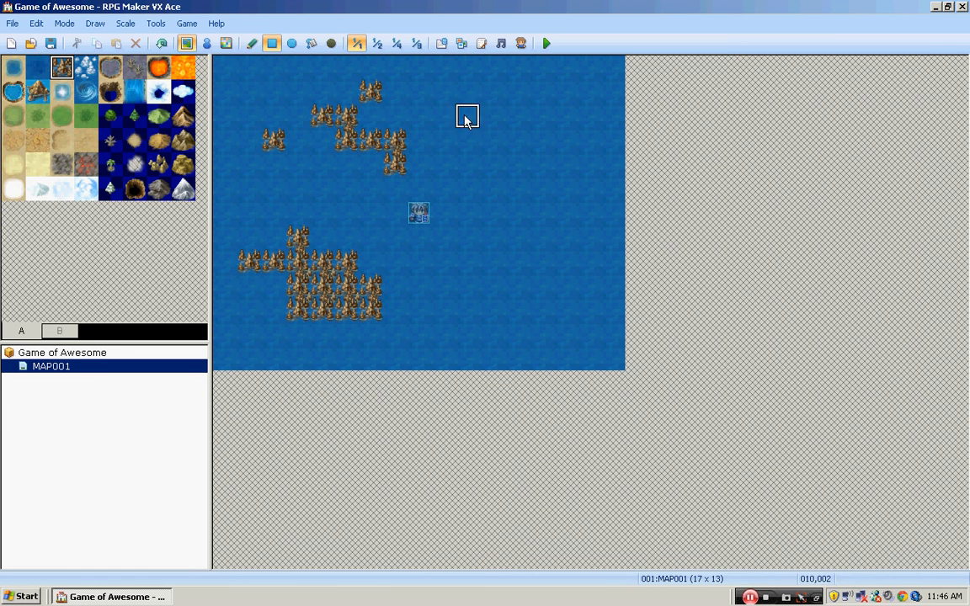
pyautogui.click(418, 92)
pyautogui.moveTo(507, 143); pyautogui.dragTo(493, 141)
pyautogui.moveTo(436, 100)
pyautogui.mouseDown()
pyautogui.moveTo(468, 127)
pyautogui.moveTo(558, 168)
pyautogui.mouseUp()
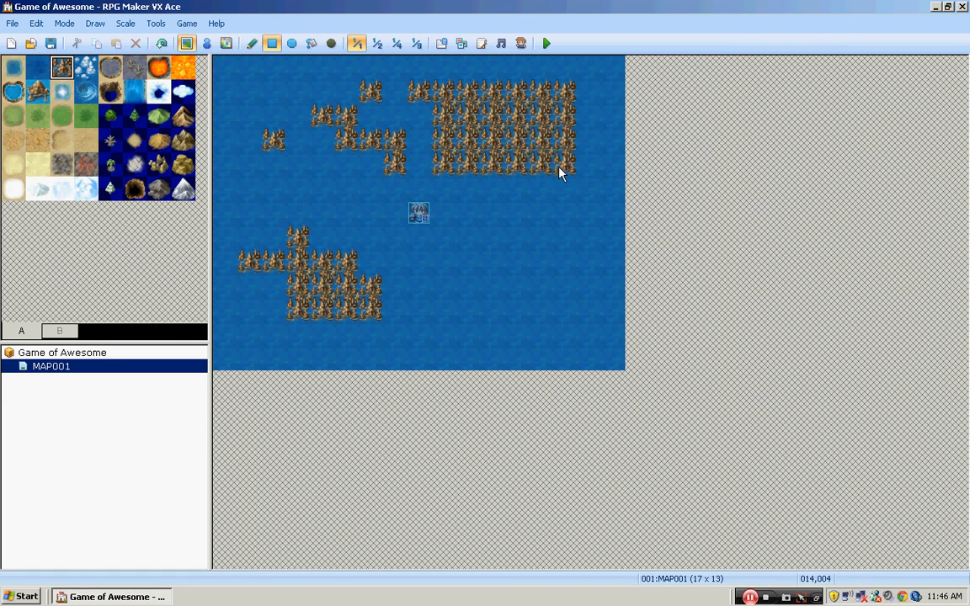
# - Draw a small rock patch beside the start position and an eight-by-four rock ellipse at the map's lower edge with the Ellipse tool
pyautogui.click(292, 43)
pyautogui.click(465, 235)
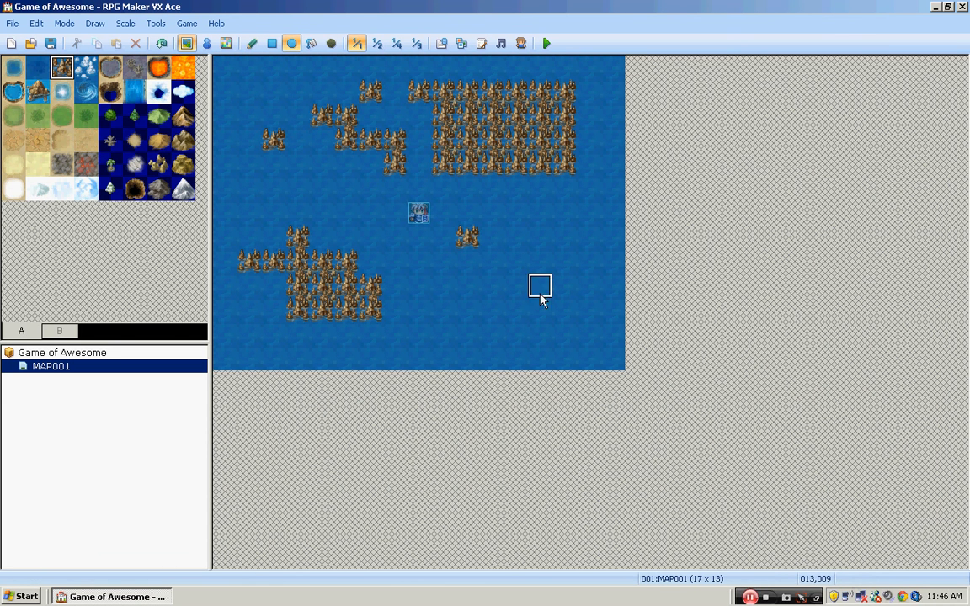
pyautogui.moveTo(467, 242); pyautogui.dragTo(503, 217)
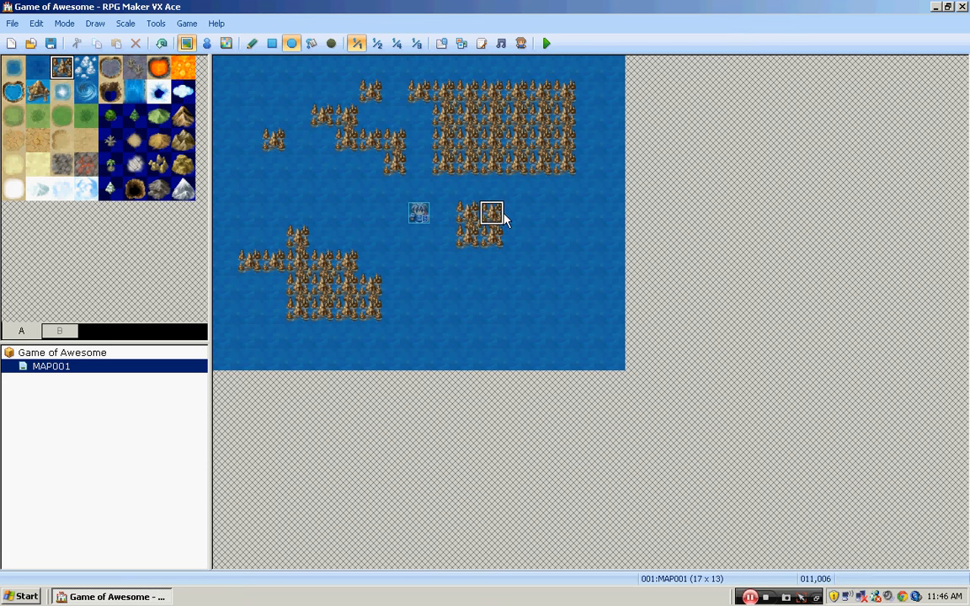
pyautogui.moveTo(394, 285); pyautogui.dragTo(562, 357)
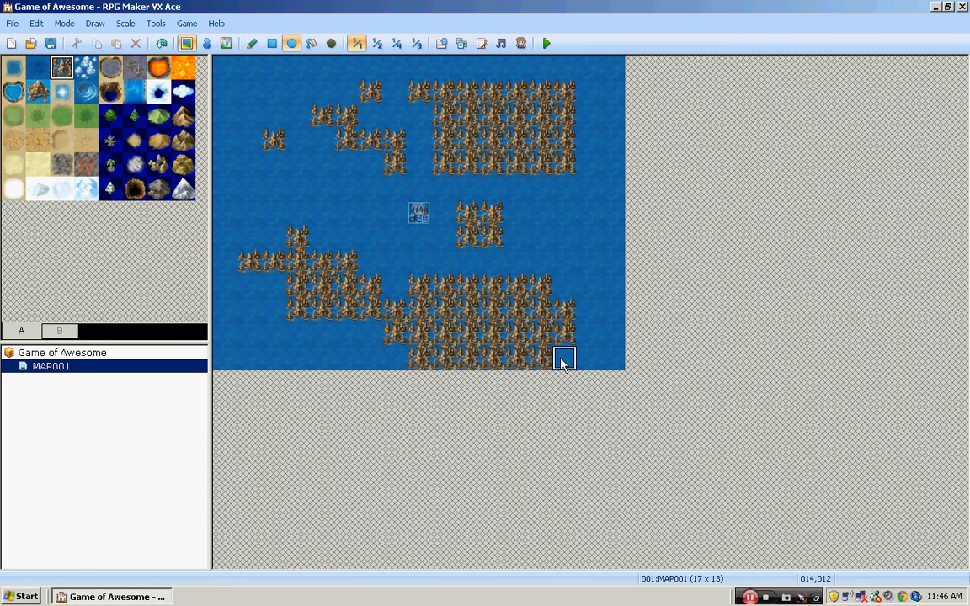
# - Flood fill the whole map with the brown rock tile and refill it with the brown mountain tile
pyautogui.click(310, 44)
pyautogui.click(333, 189)
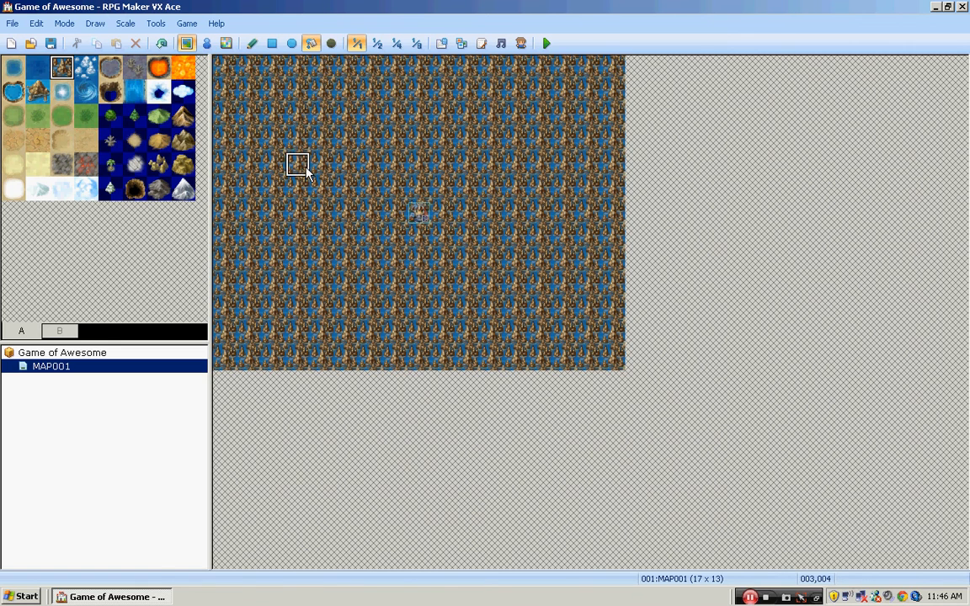
pyautogui.click(20, 66)
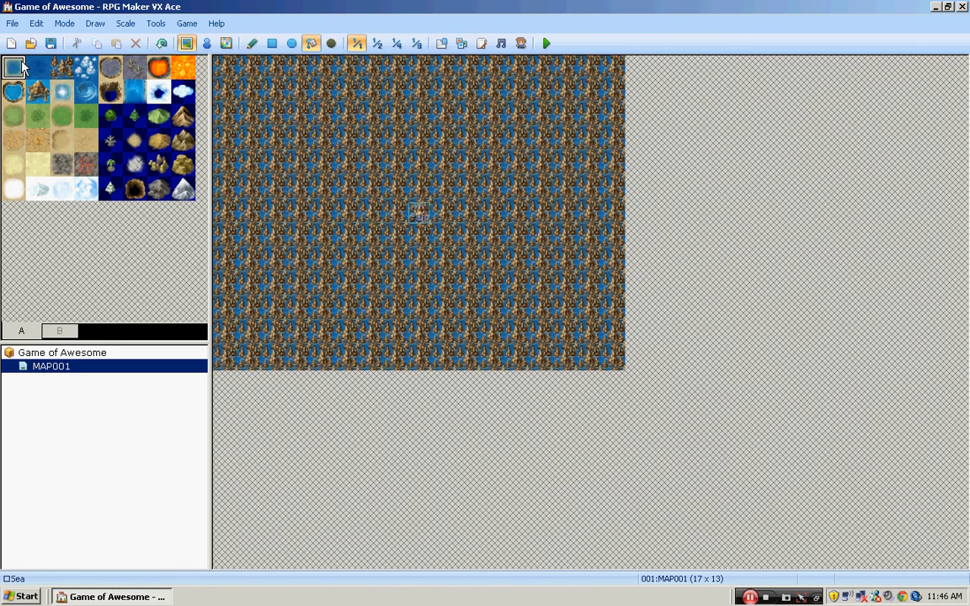
pyautogui.click(183, 116)
pyautogui.click(292, 147)
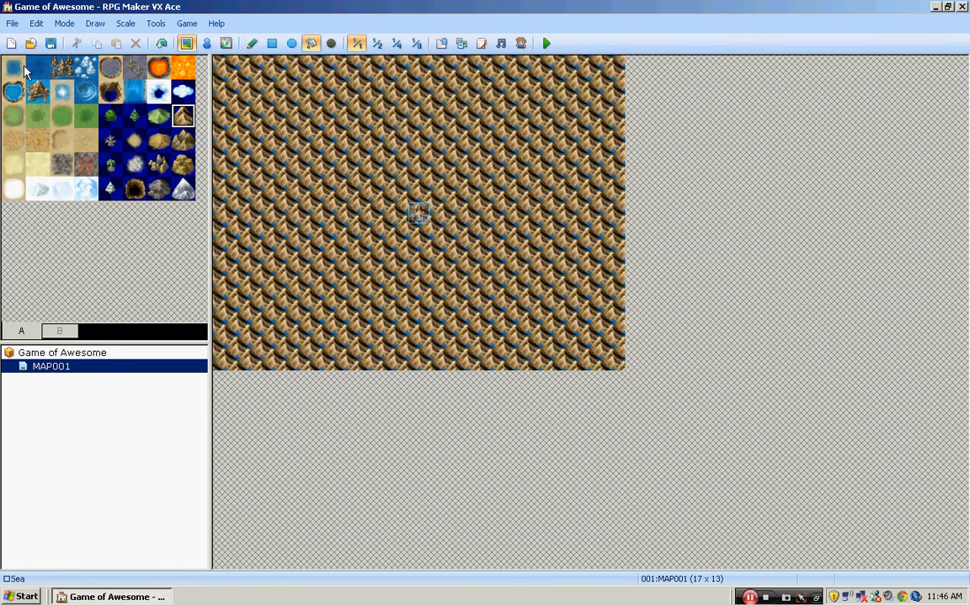
# - Flood fill the whole map with the Sea tile and switch back to the Pencil tool
pyautogui.click(23, 68)
pyautogui.click(262, 143)
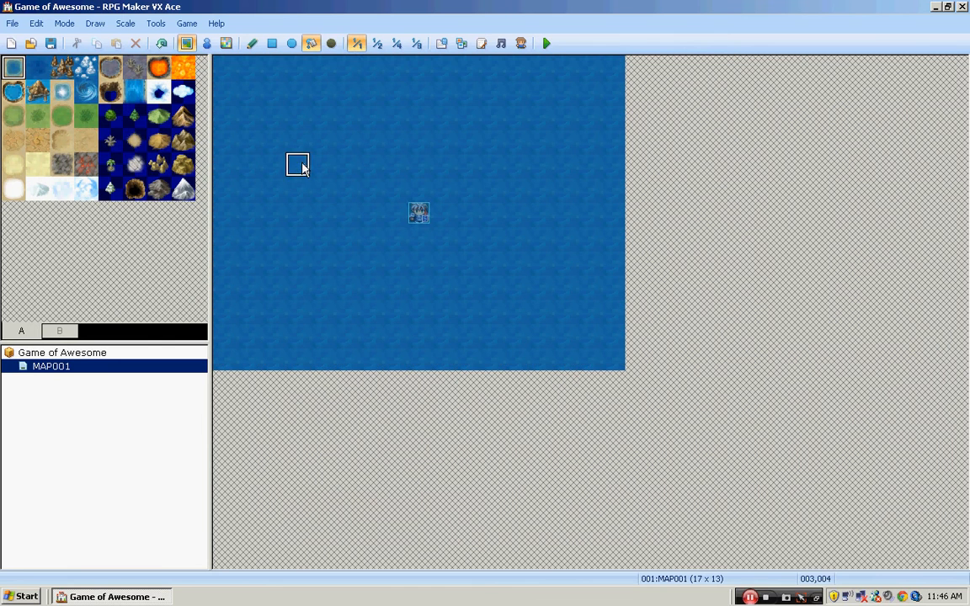
pyautogui.click(331, 43)
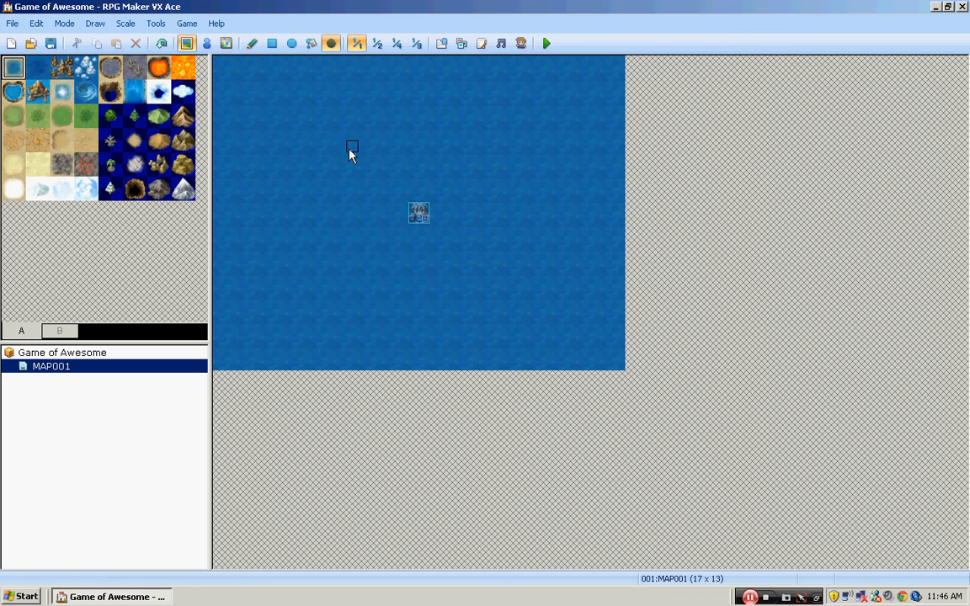
pyautogui.click(251, 43)
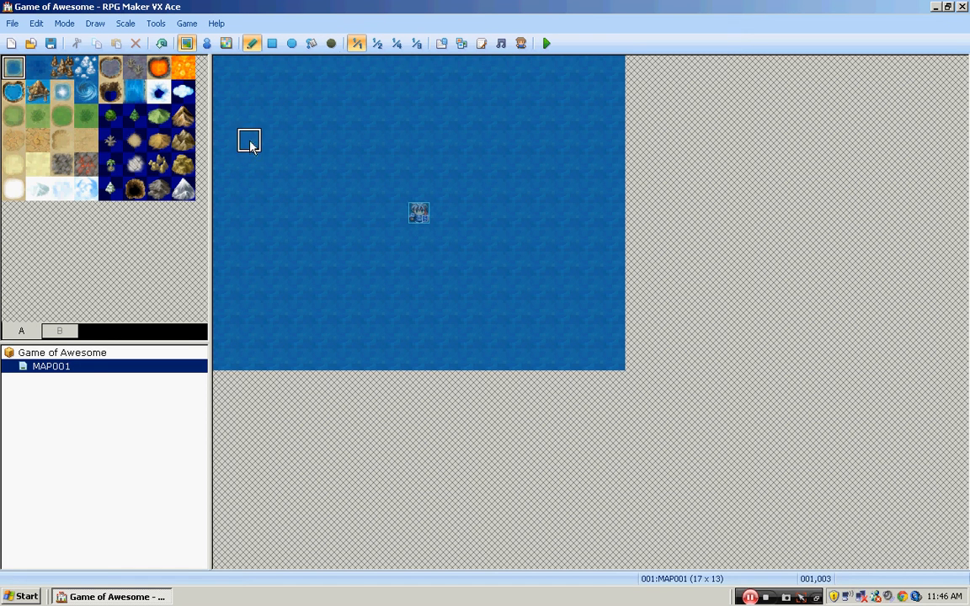
# - Compare the map at the 1:4 and 1:8 display scales and return it to 1:1
pyautogui.click(125, 24)
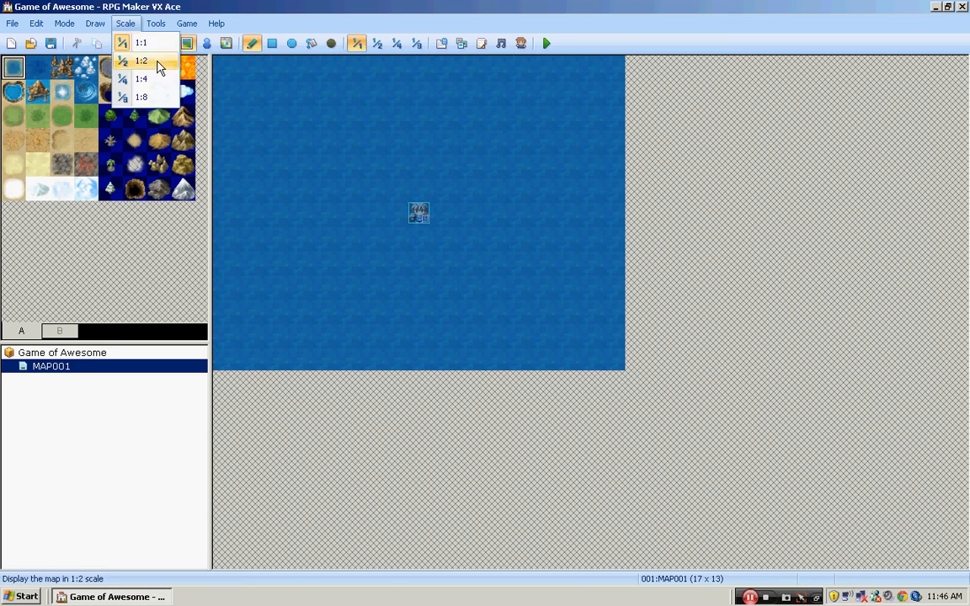
pyautogui.click(396, 43)
pyautogui.click(416, 44)
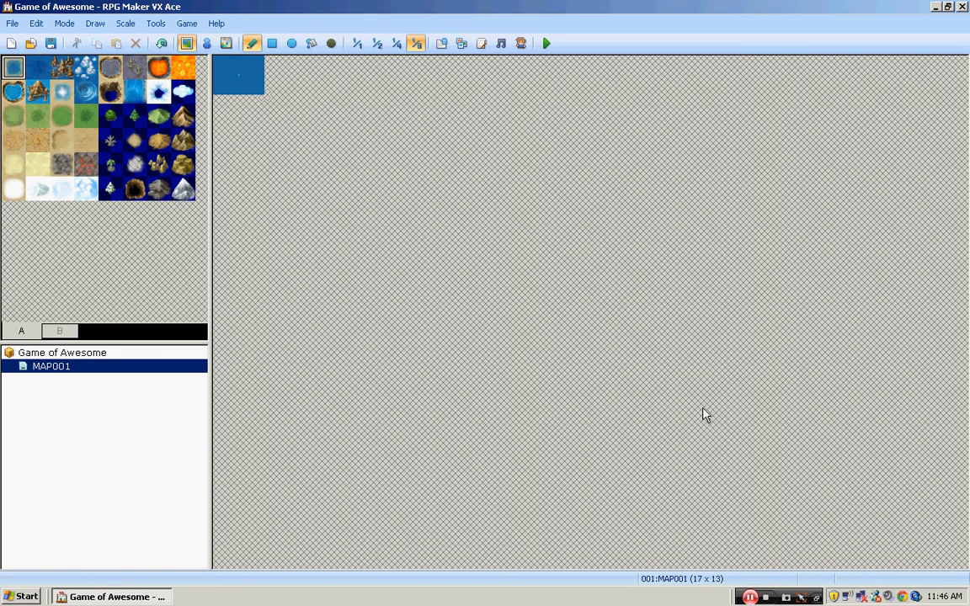
pyautogui.click(356, 44)
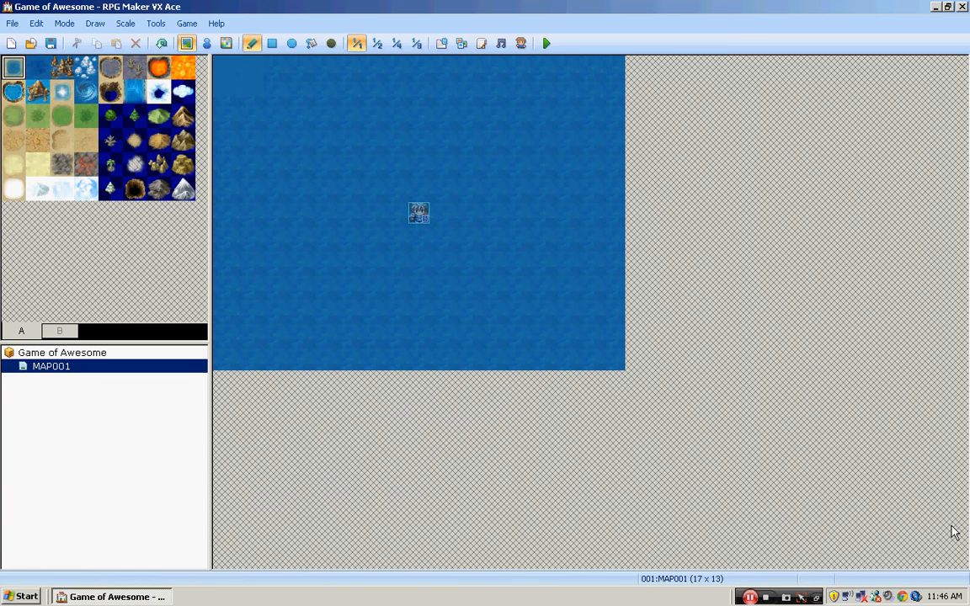
pyautogui.click(416, 44)
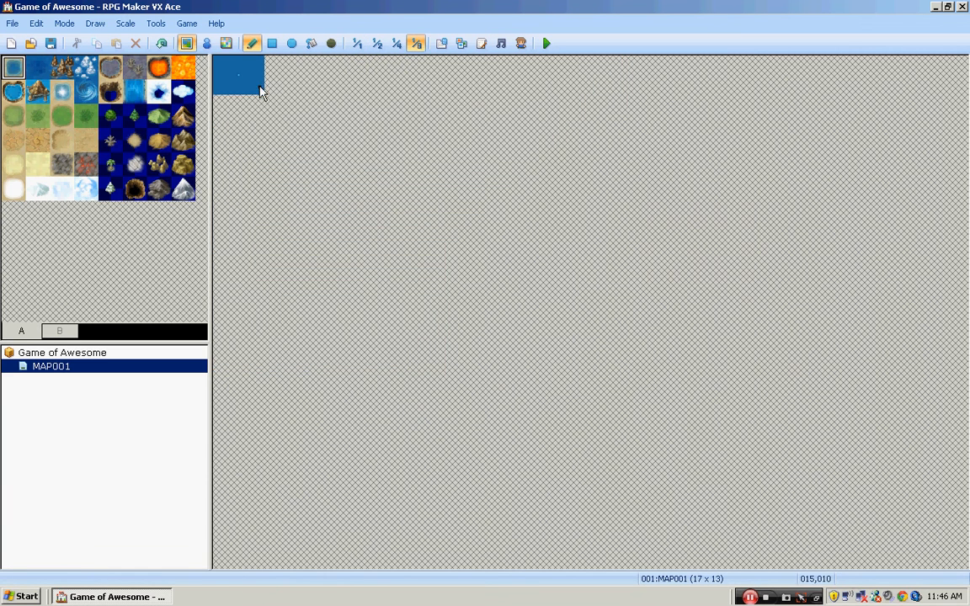
pyautogui.click(357, 44)
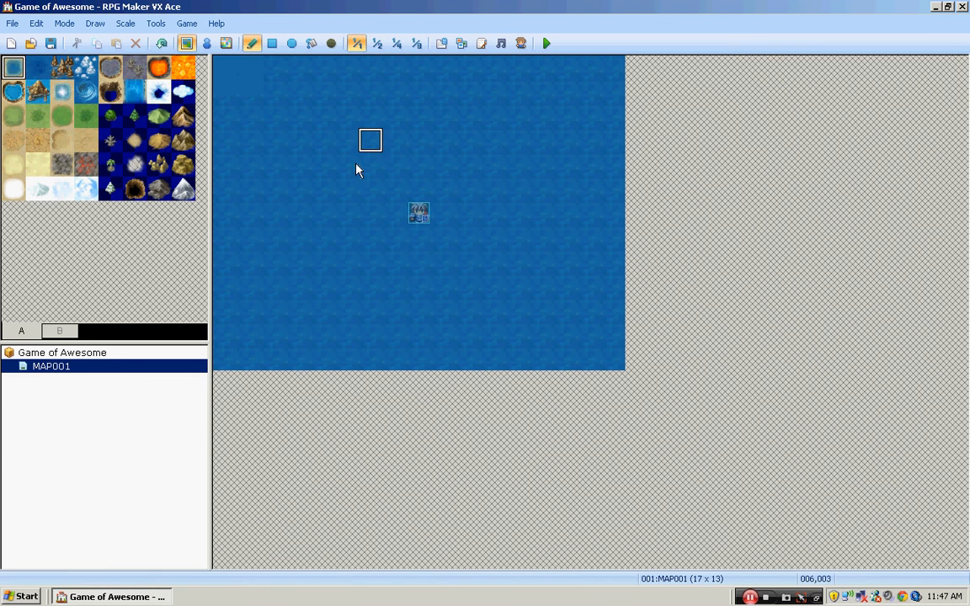
# - Look at the transparent color and map grid settings in the editor's Options and close them unchanged
pyautogui.click(158, 23)
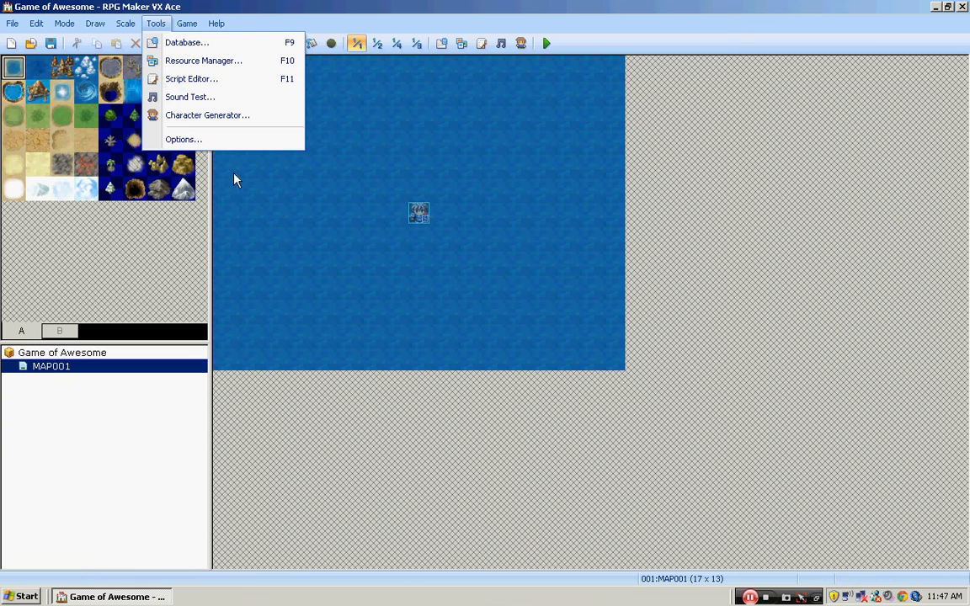
pyautogui.click(225, 143)
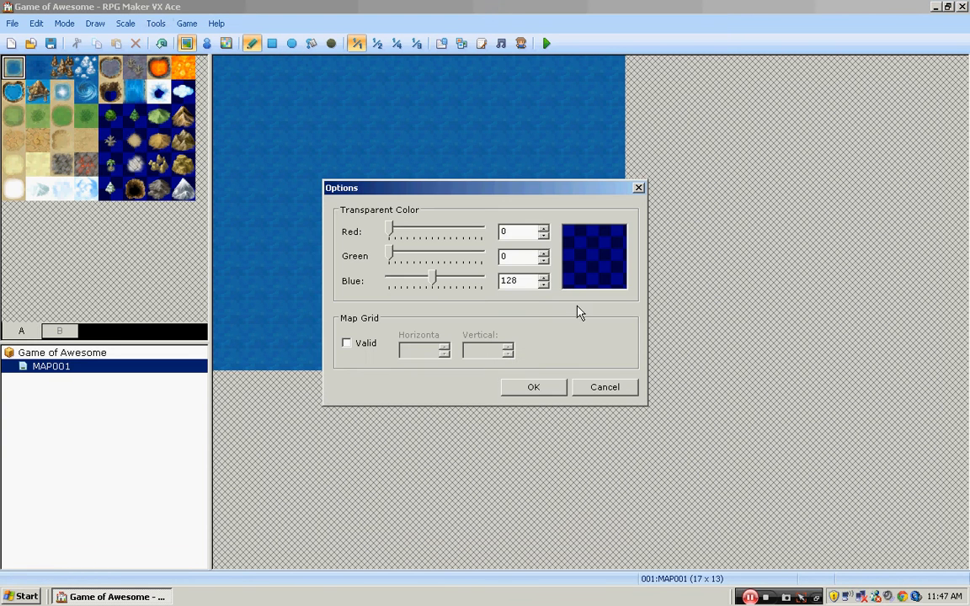
pyautogui.click(639, 189)
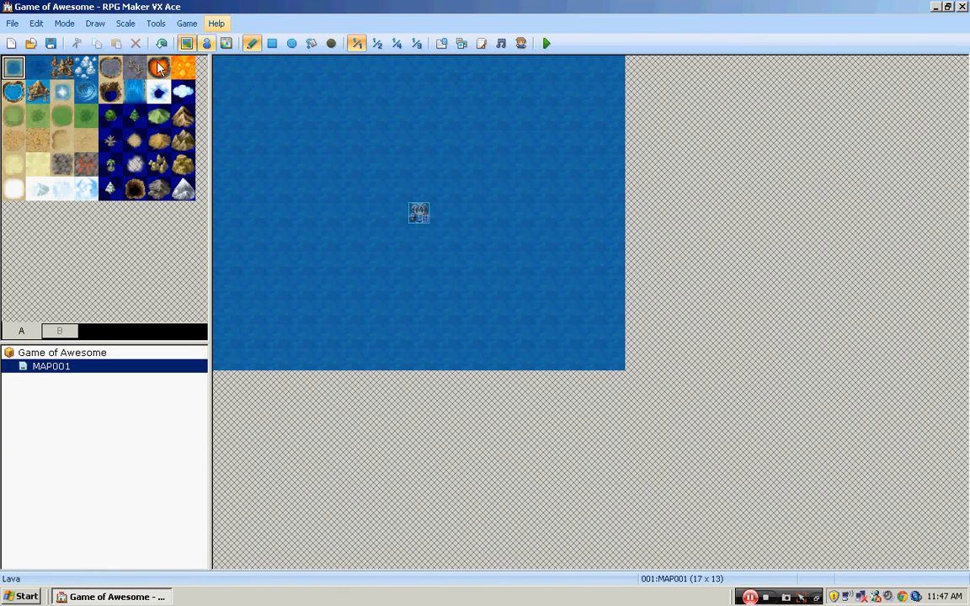
# - Look through the Actors, Classes and Skills sections of the Database and close it
pyautogui.click(155, 24)
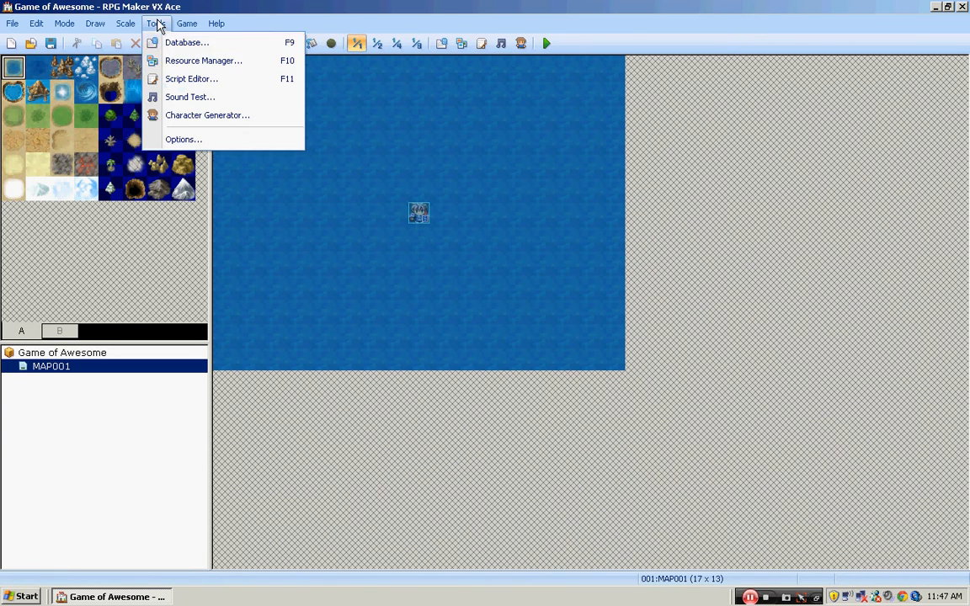
pyautogui.click(212, 41)
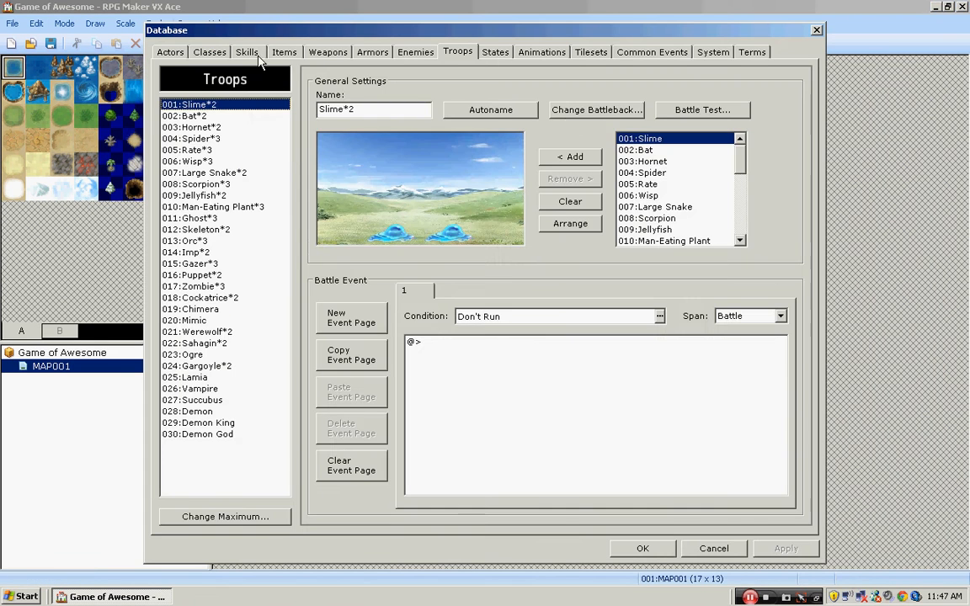
pyautogui.click(173, 52)
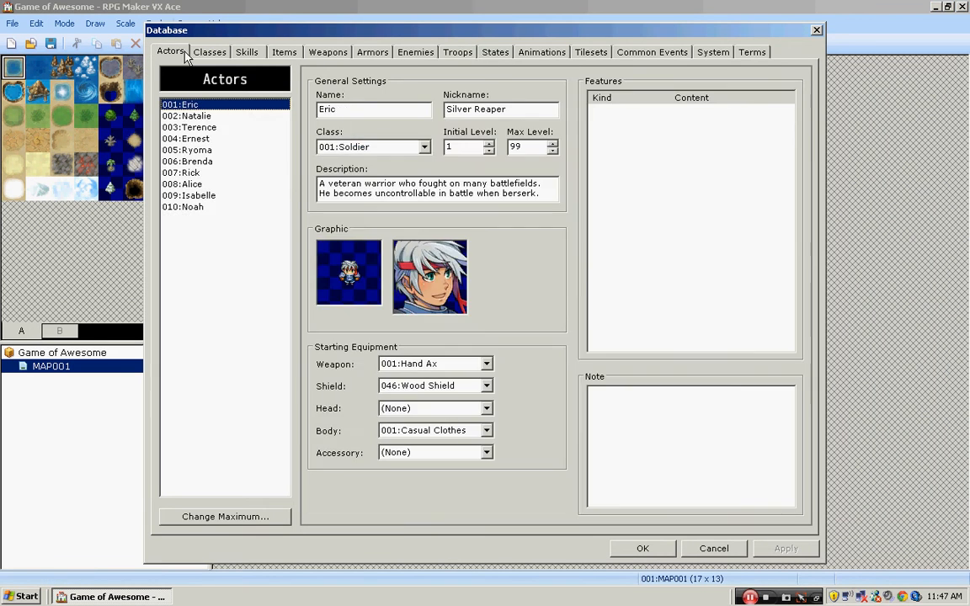
pyautogui.click(209, 53)
pyautogui.click(248, 52)
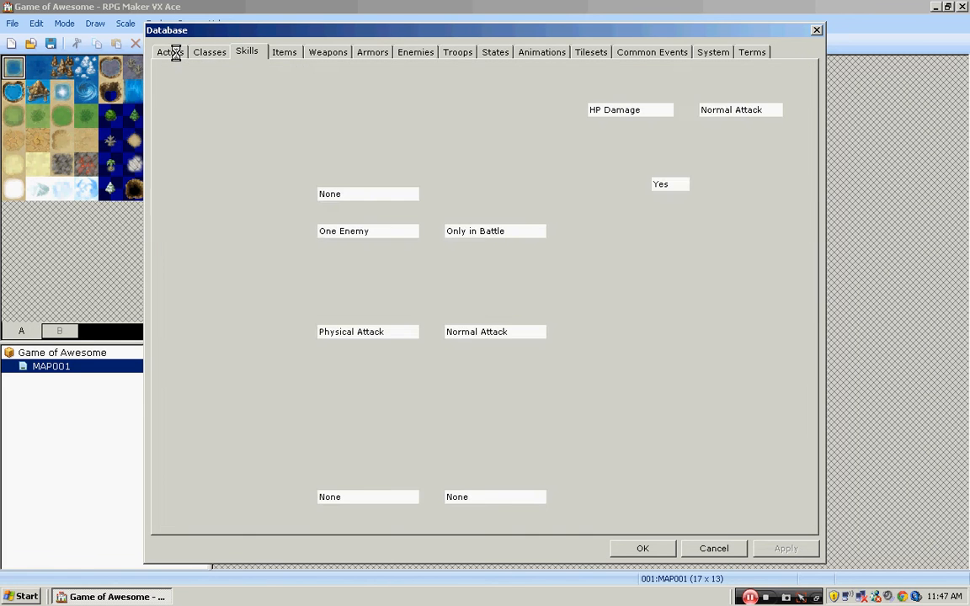
pyautogui.click(160, 51)
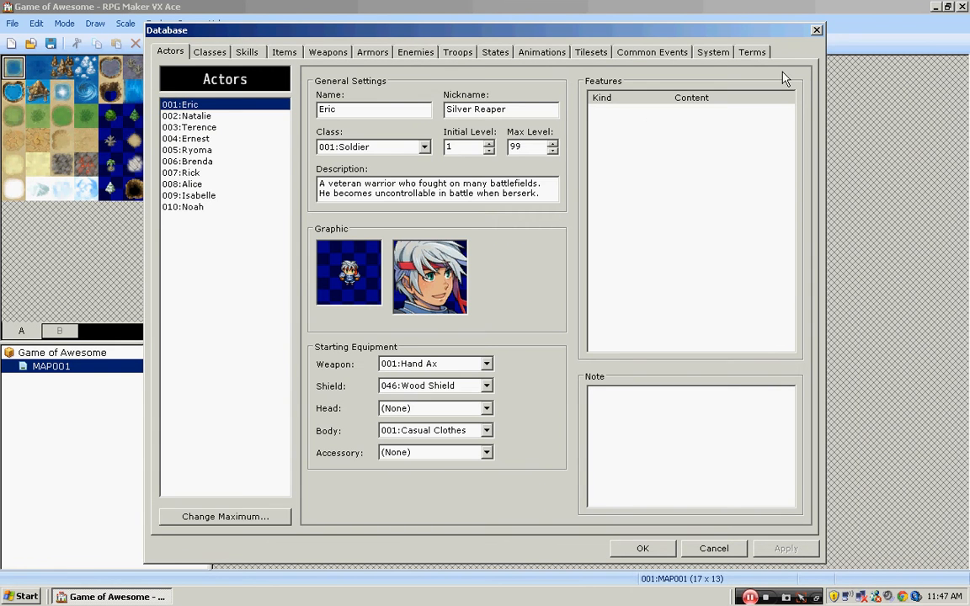
pyautogui.click(816, 30)
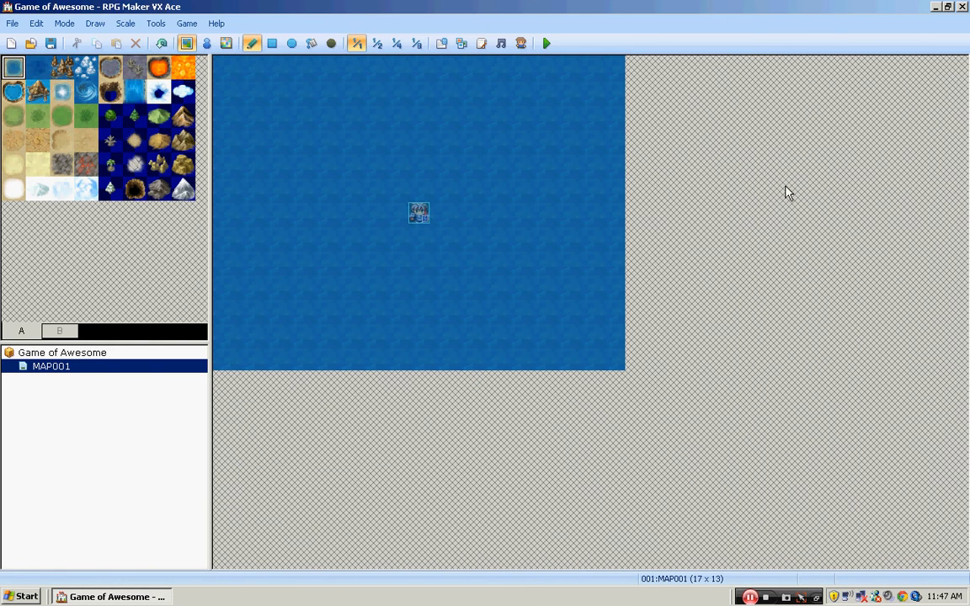
# - Browse the Graphics/Animations resources in the Resource Manager, including the Attack, Darkness and Earth entries
pyautogui.click(156, 24)
pyautogui.click(217, 61)
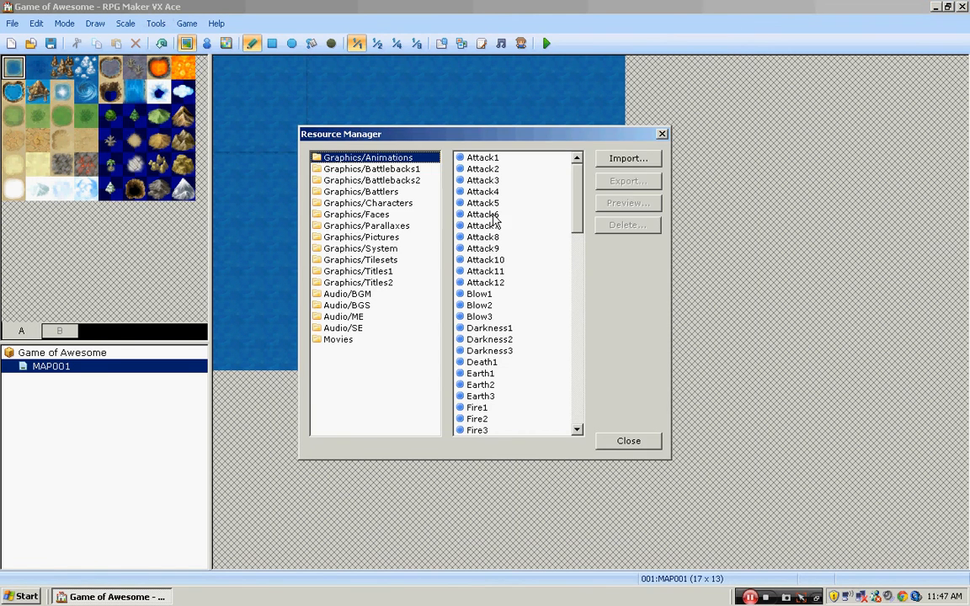
pyautogui.click(484, 180)
pyautogui.click(487, 226)
pyautogui.click(490, 328)
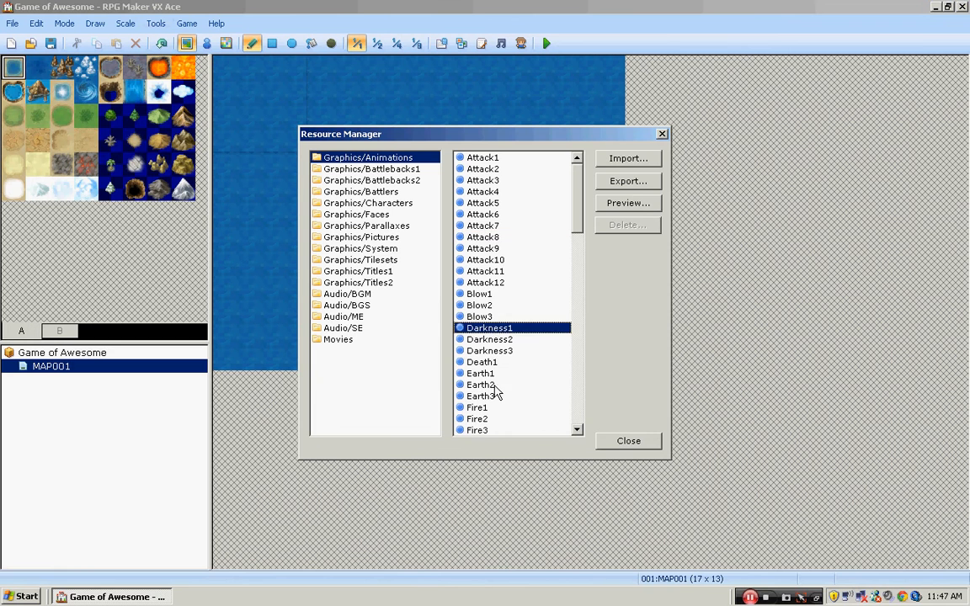
pyautogui.click(486, 384)
pyautogui.click(501, 271)
pyautogui.click(493, 158)
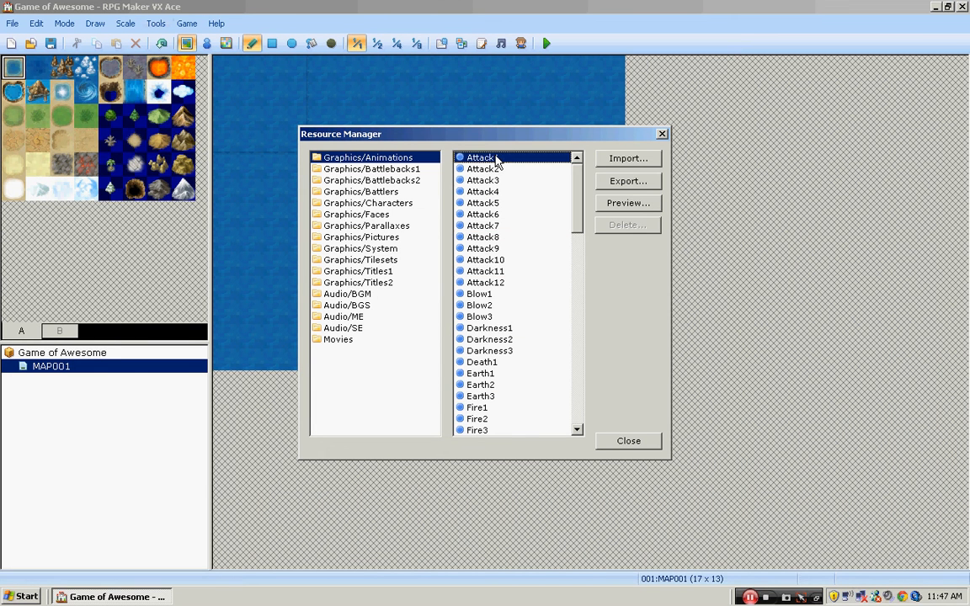
pyautogui.click(494, 192)
# - Preview the Attack1 animation graphic, check the Graphics/Pictures folder and close the Resource Manager
pyautogui.click(479, 158)
pyautogui.click(479, 170)
pyautogui.click(485, 158)
pyautogui.click(627, 204)
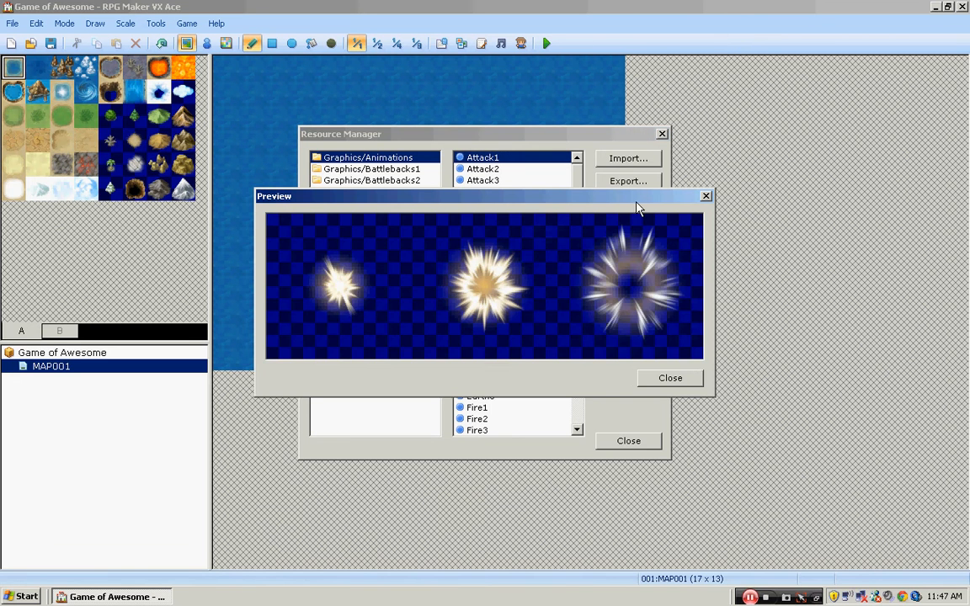
pyautogui.click(670, 378)
pyautogui.click(362, 237)
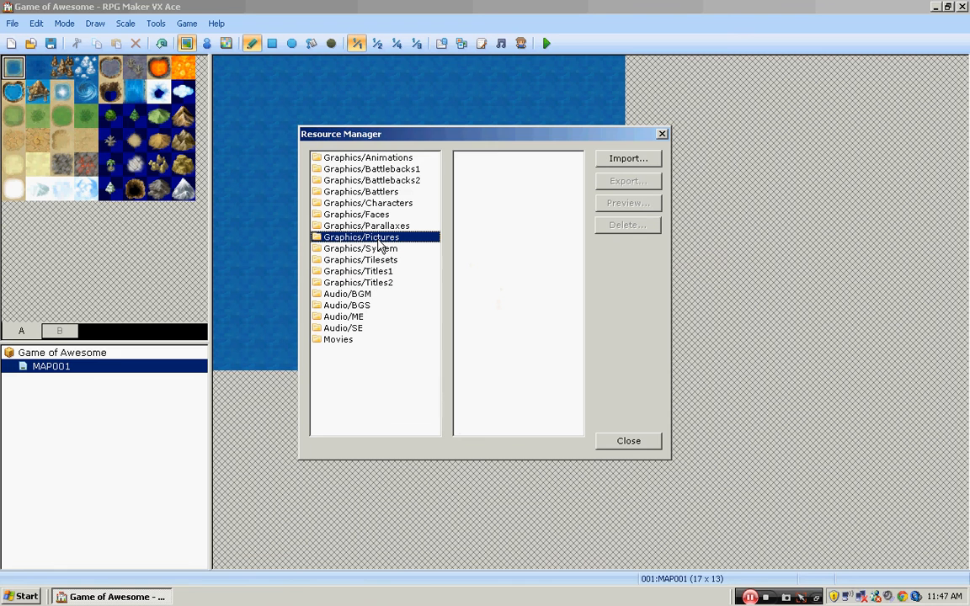
pyautogui.click(640, 444)
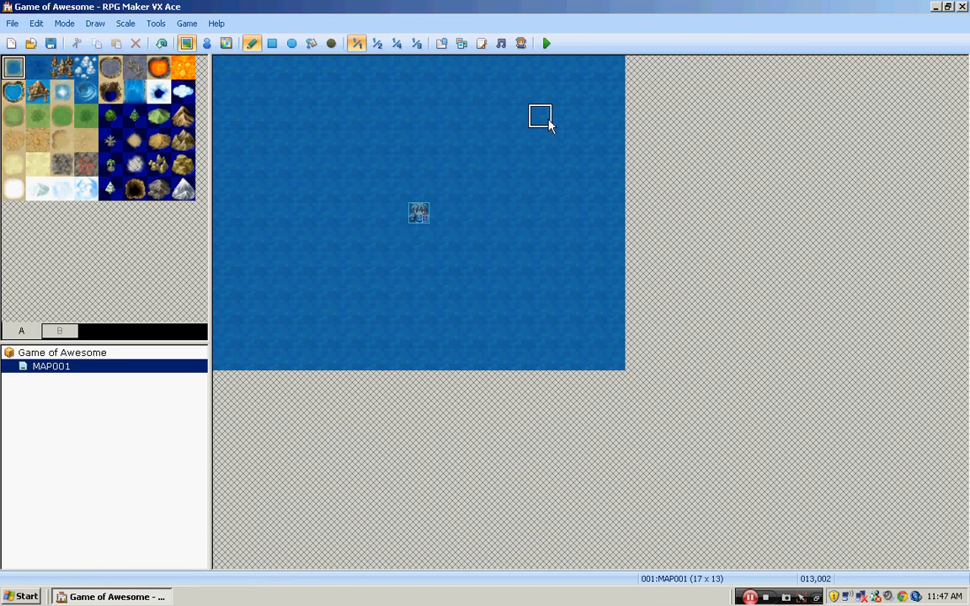
# - Examine several Game Objects scripts in the Script Editor, such as Game_BattlerBase, Game_Unit and Game_Character, and close it without changes
pyautogui.click(481, 45)
pyautogui.click(212, 267)
pyautogui.click(228, 348)
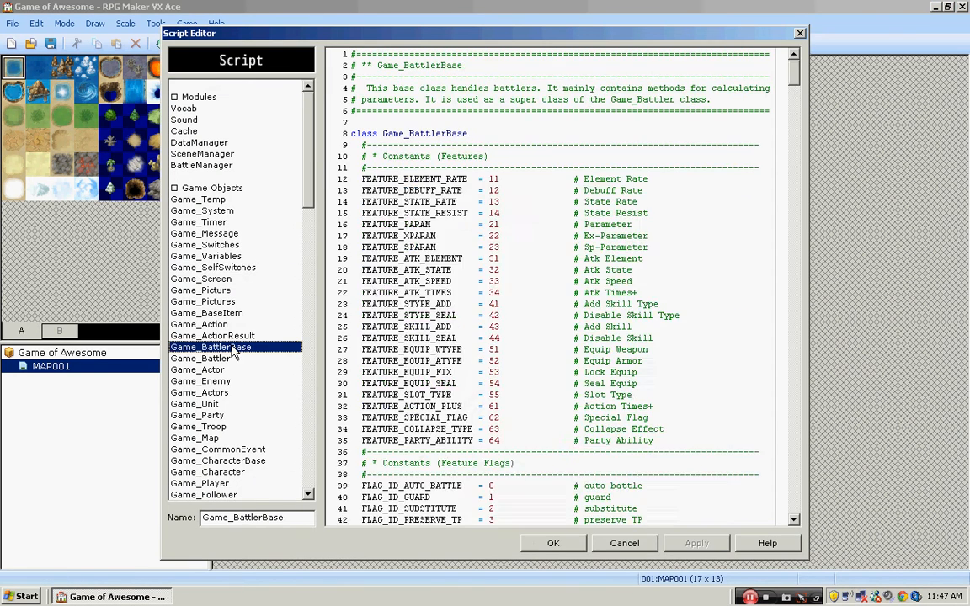
pyautogui.click(227, 394)
pyautogui.click(229, 313)
pyautogui.click(227, 406)
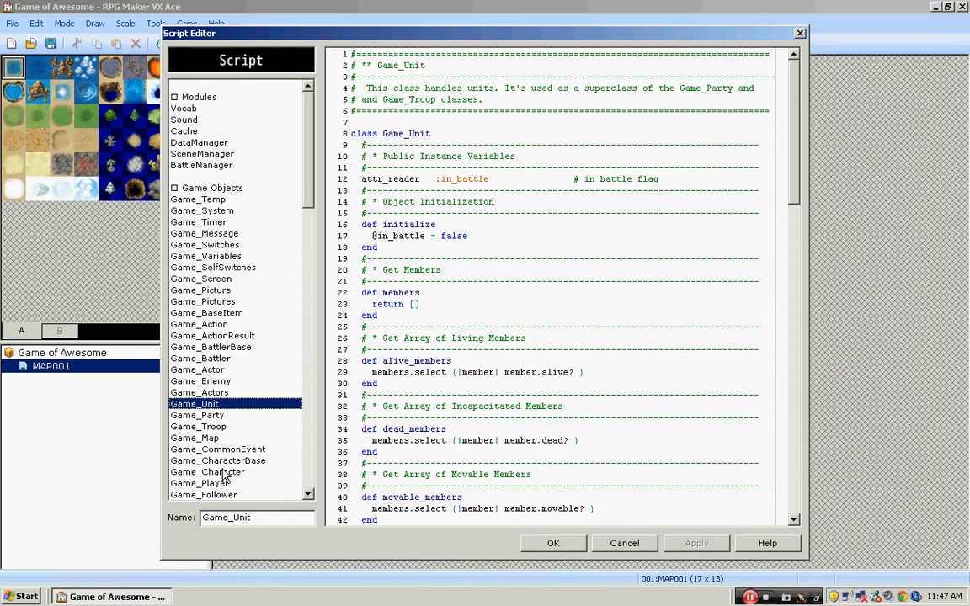
pyautogui.click(225, 473)
pyautogui.moveTo(307, 146); pyautogui.dragTo(314, 495)
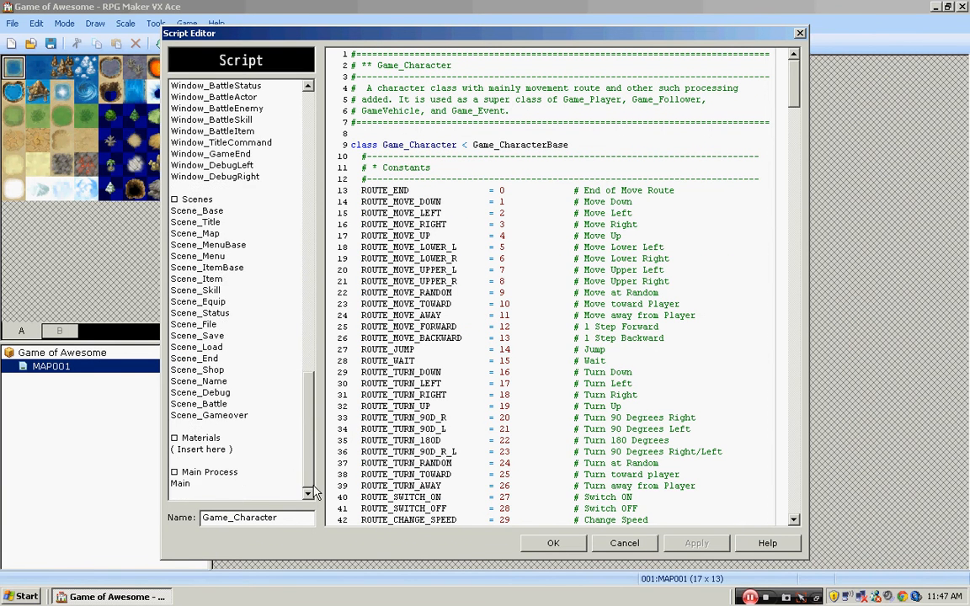
pyautogui.click(627, 543)
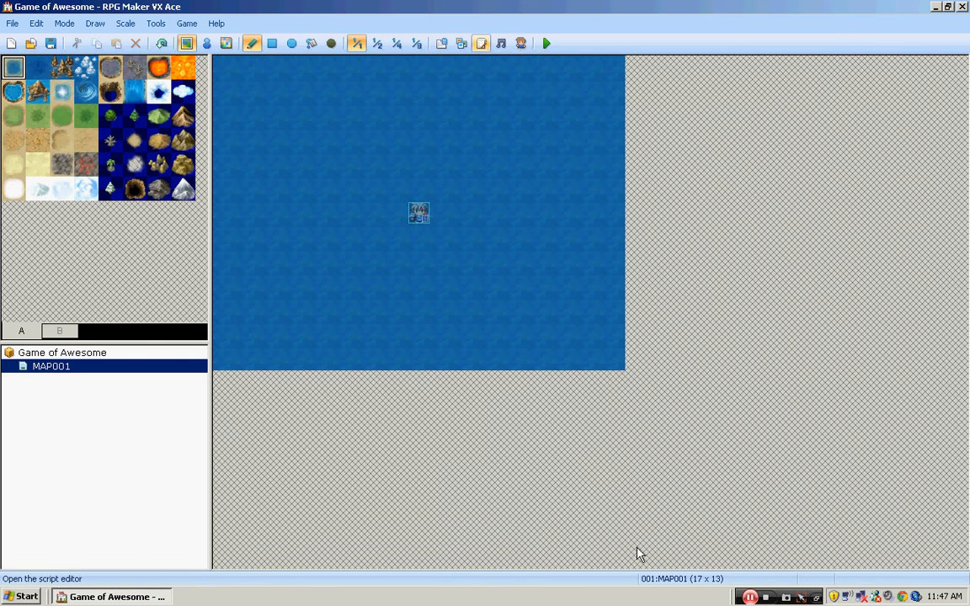
# - Play the Airship background music in the Sound Test, stop playback and close the test
pyautogui.click(501, 44)
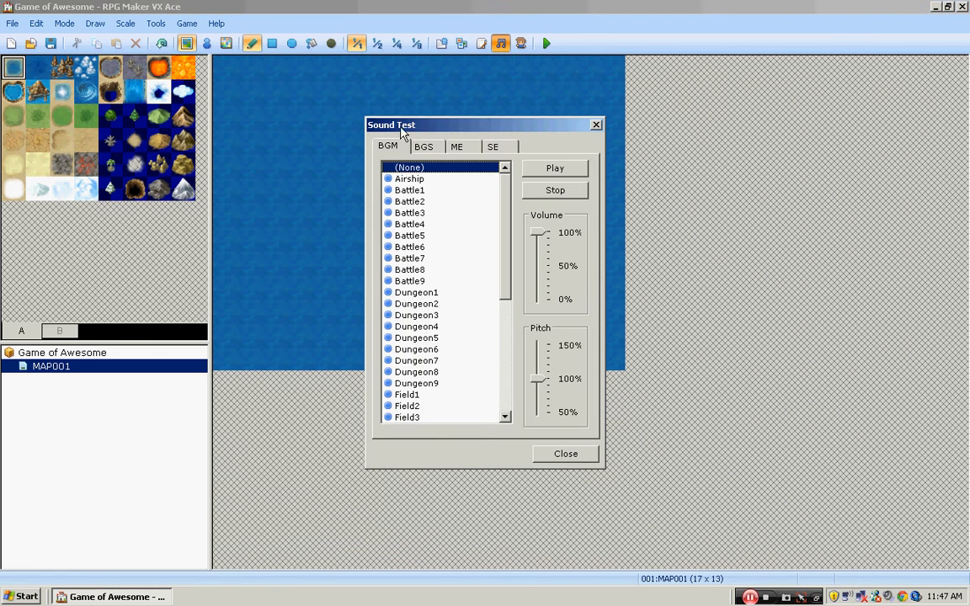
pyautogui.click(416, 179)
pyautogui.click(560, 165)
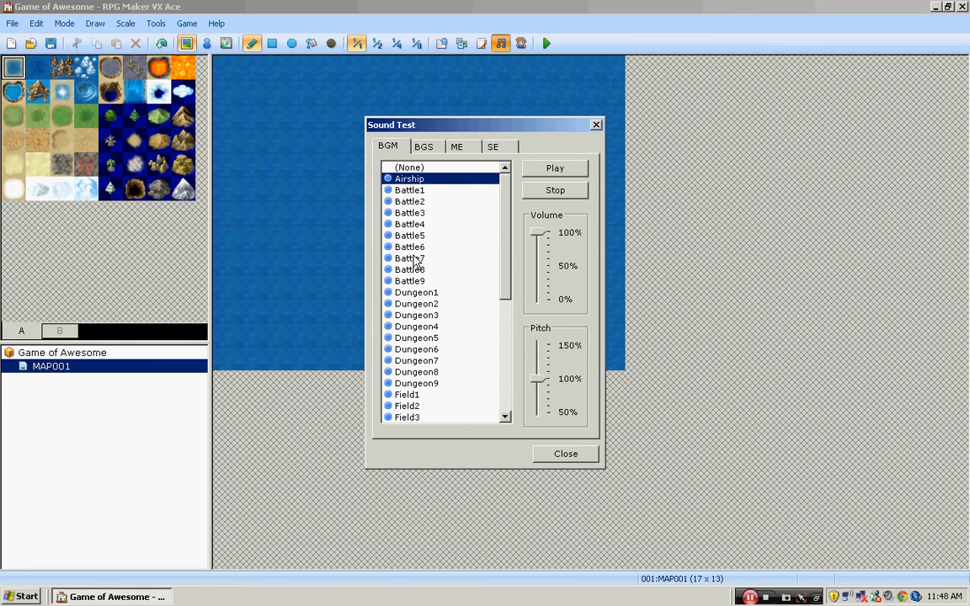
pyautogui.click(414, 259)
pyautogui.click(557, 192)
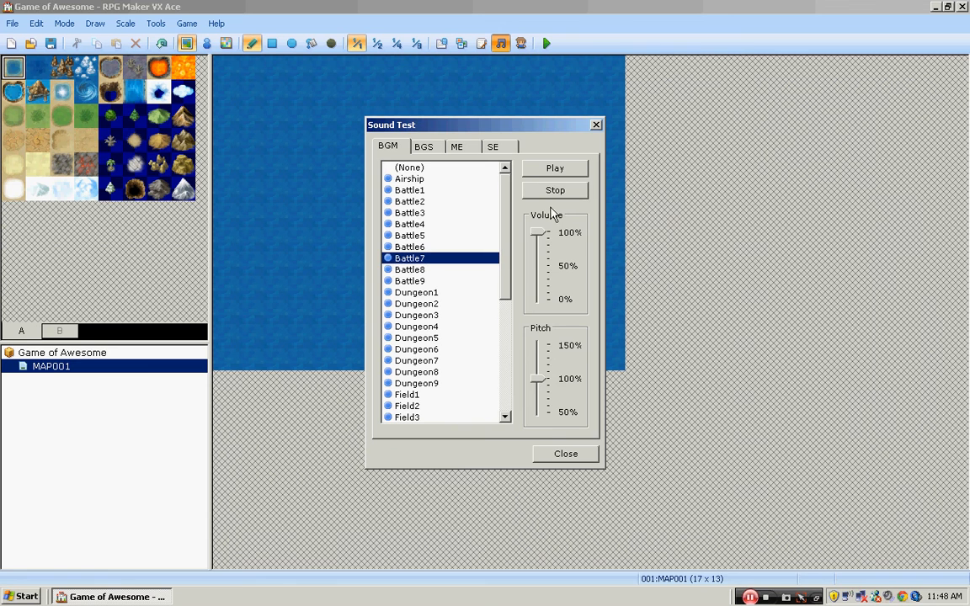
pyautogui.click(569, 455)
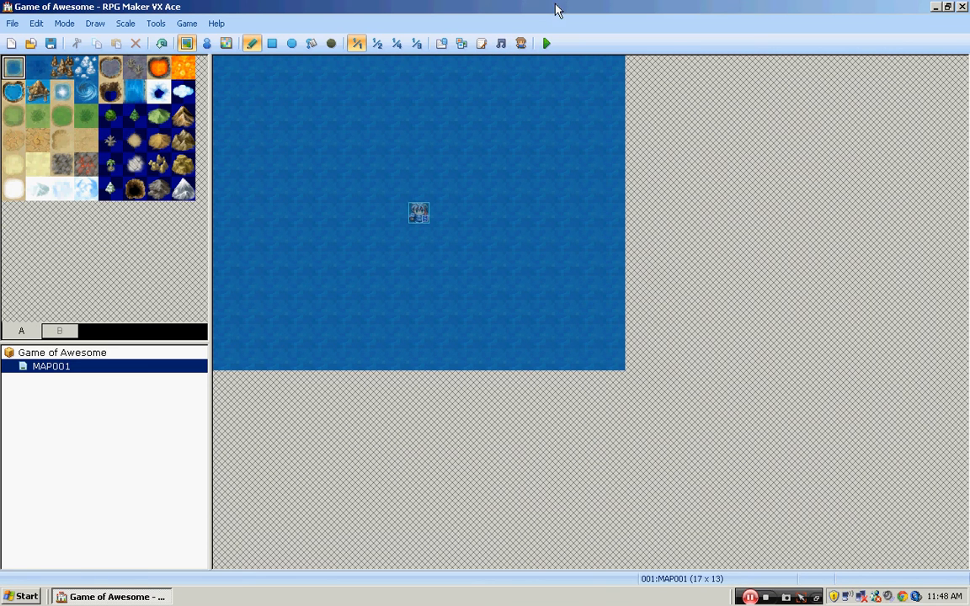
# - Open the Character Generator and set the male character's front hair to Type 6
pyautogui.click(520, 44)
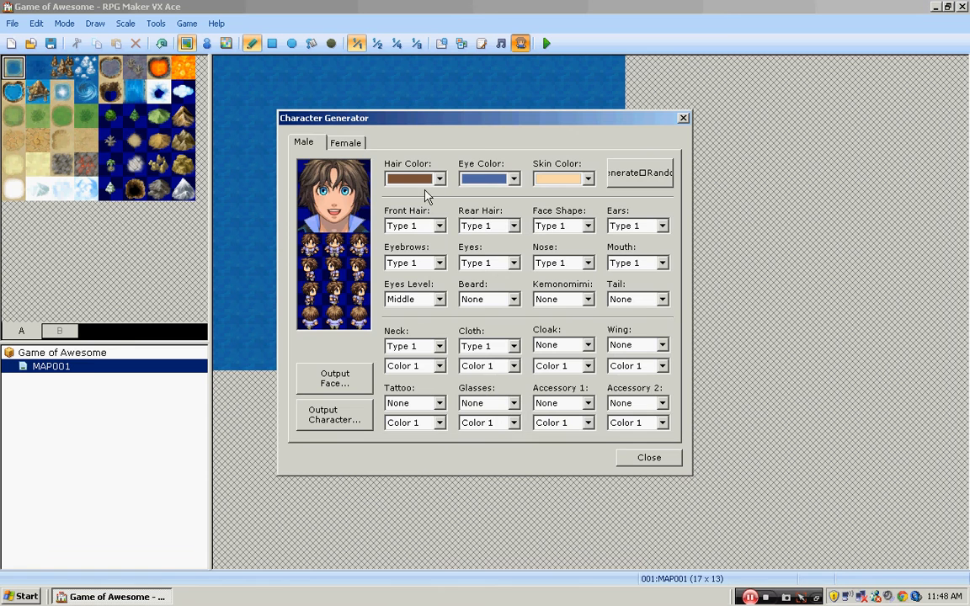
pyautogui.click(335, 139)
pyautogui.click(319, 139)
pyautogui.click(438, 174)
pyautogui.click(402, 322)
pyautogui.click(439, 225)
pyautogui.click(435, 310)
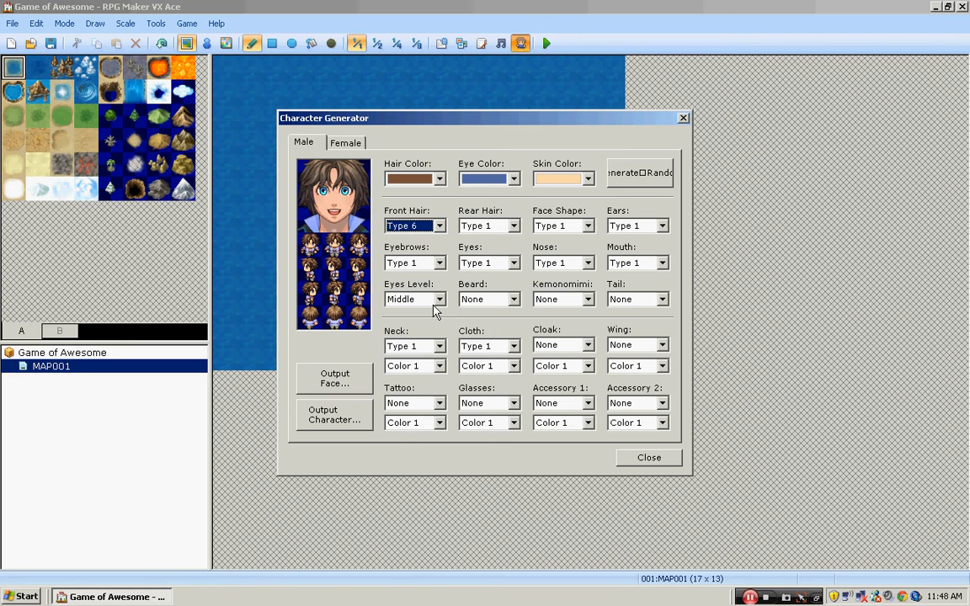
# - Set the male character's face shape to Type 2 and mouth to Type 7, and close the Character Generator
pyautogui.click(588, 227)
pyautogui.click(549, 344)
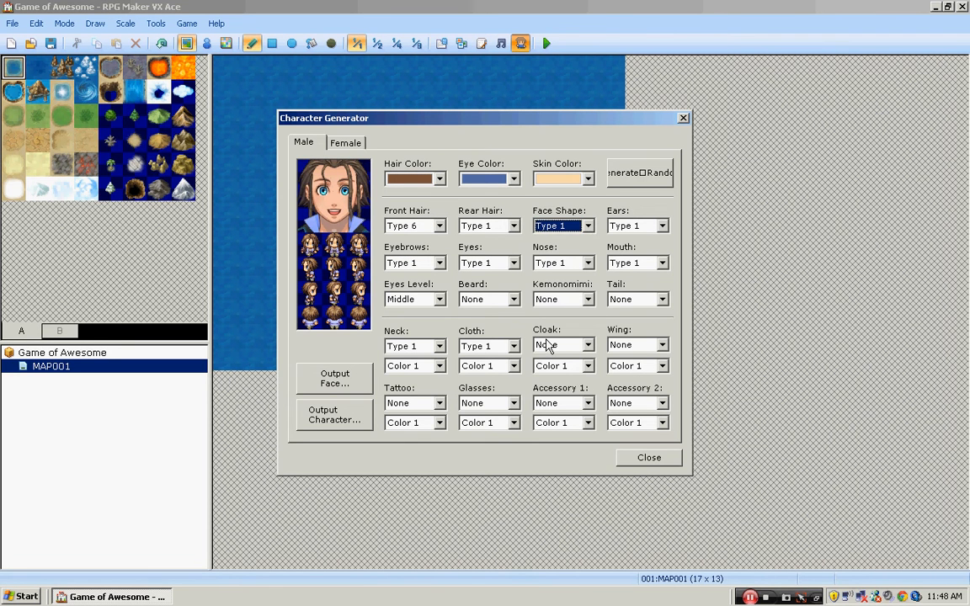
pyautogui.click(582, 230)
pyautogui.click(580, 275)
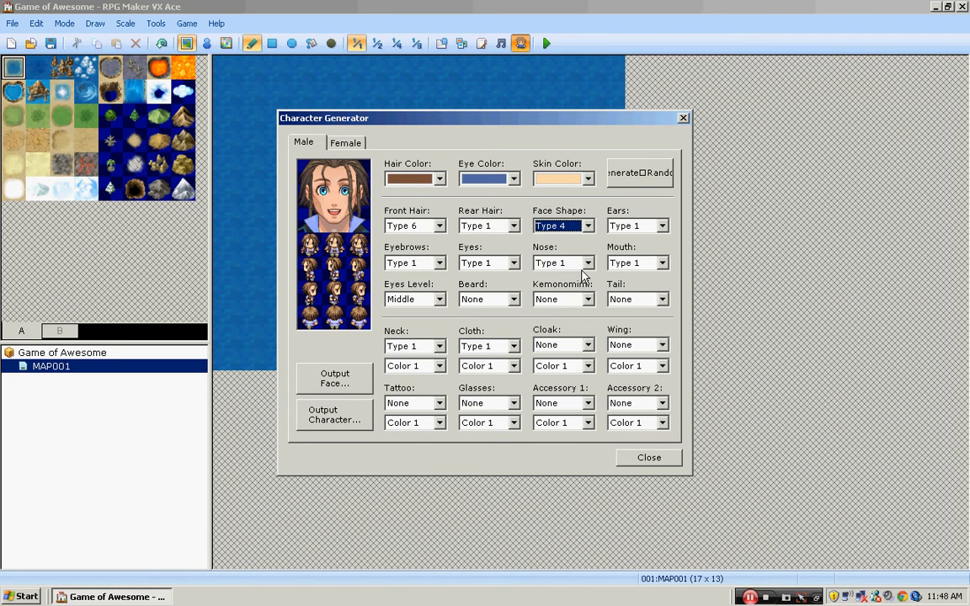
pyautogui.scroll(2, 661, 265)
pyautogui.click(662, 262)
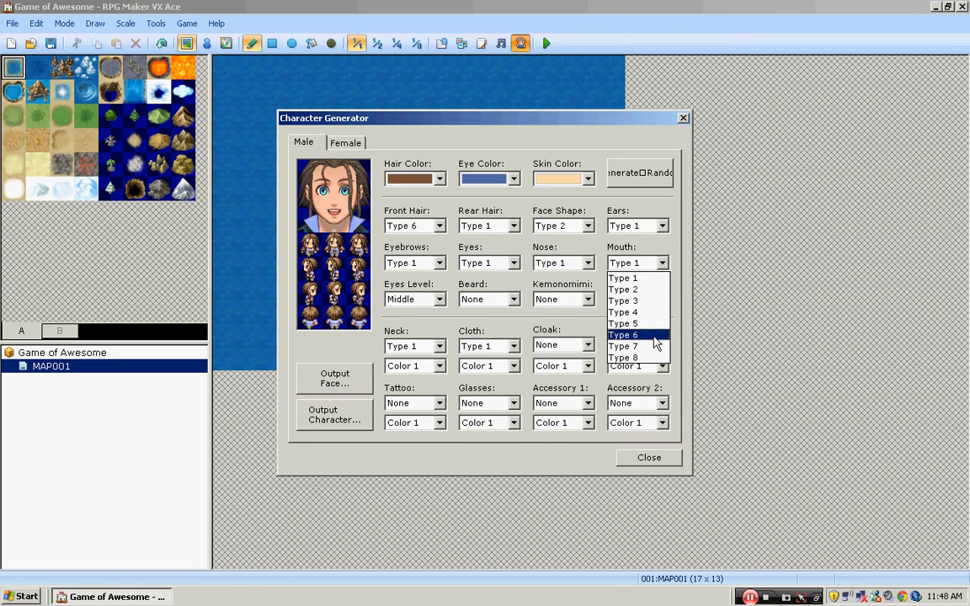
pyautogui.click(655, 346)
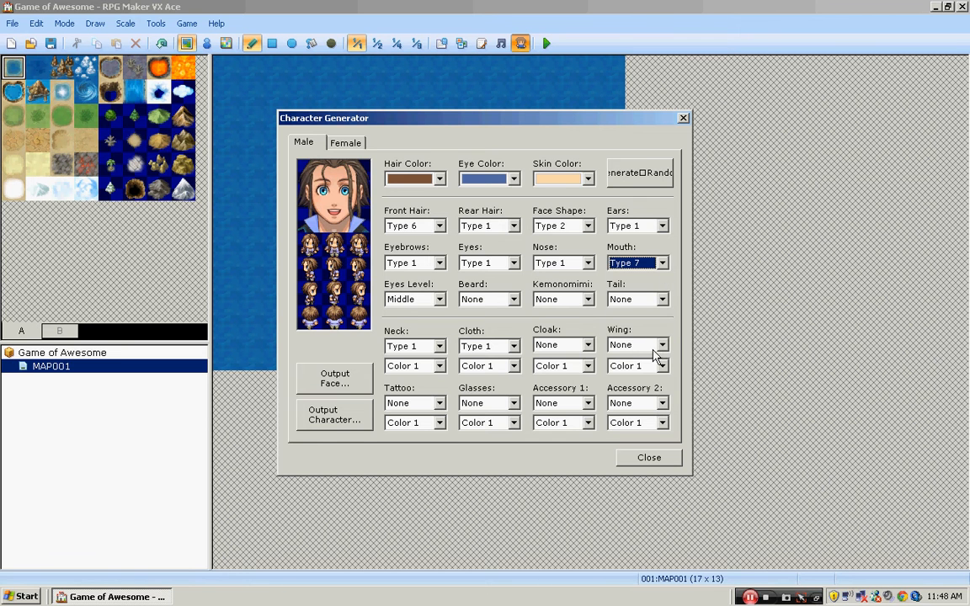
pyautogui.click(671, 461)
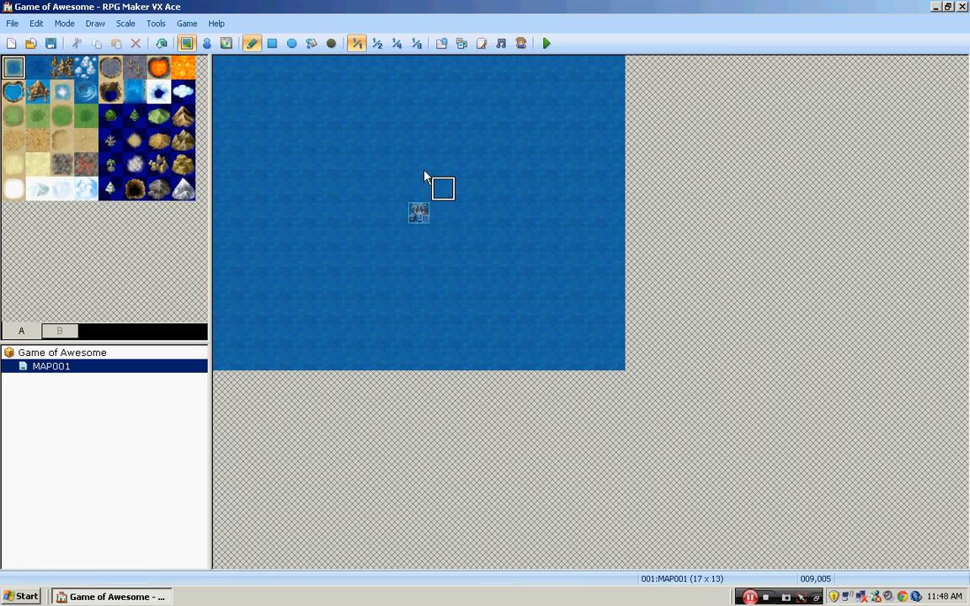
# - Enable launching the game in full screen, and open the project's game folder to view its contents before closing it
pyautogui.click(185, 28)
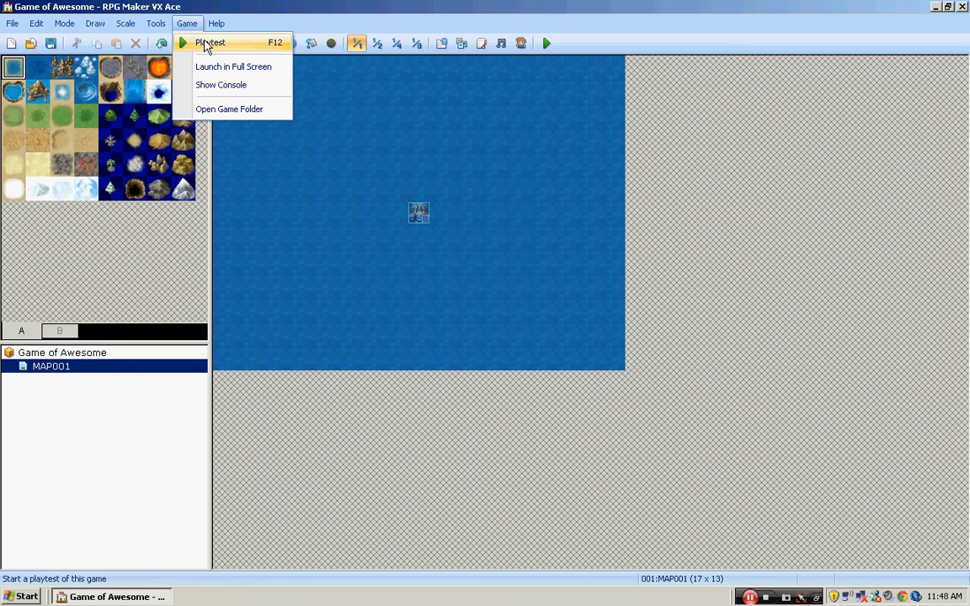
pyautogui.click(260, 71)
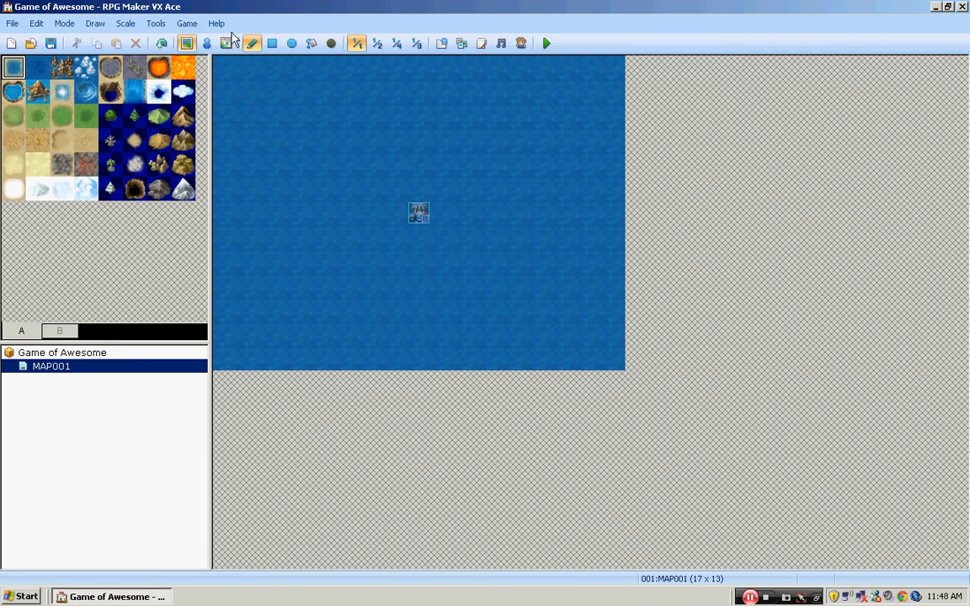
pyautogui.click(188, 24)
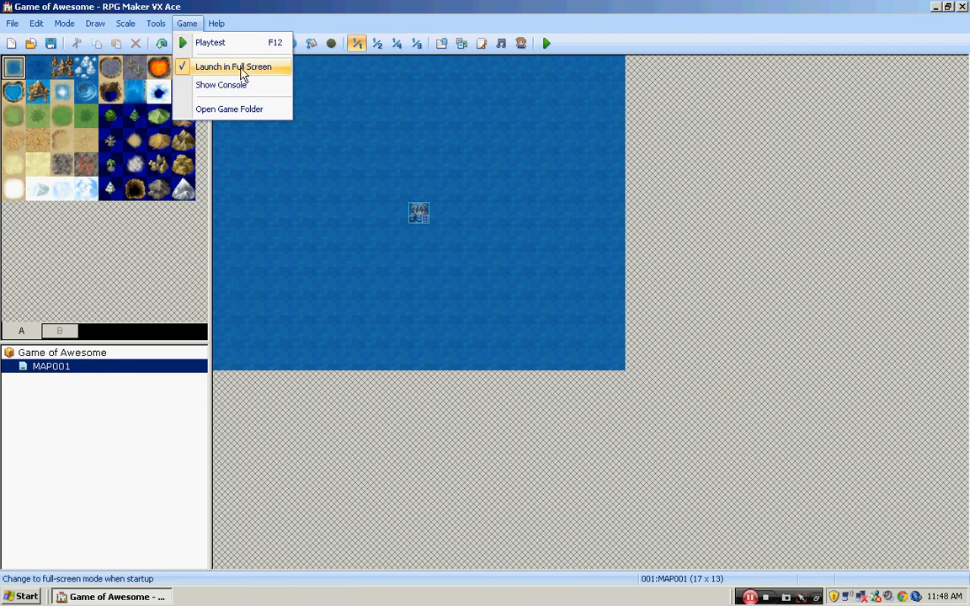
pyautogui.click(260, 116)
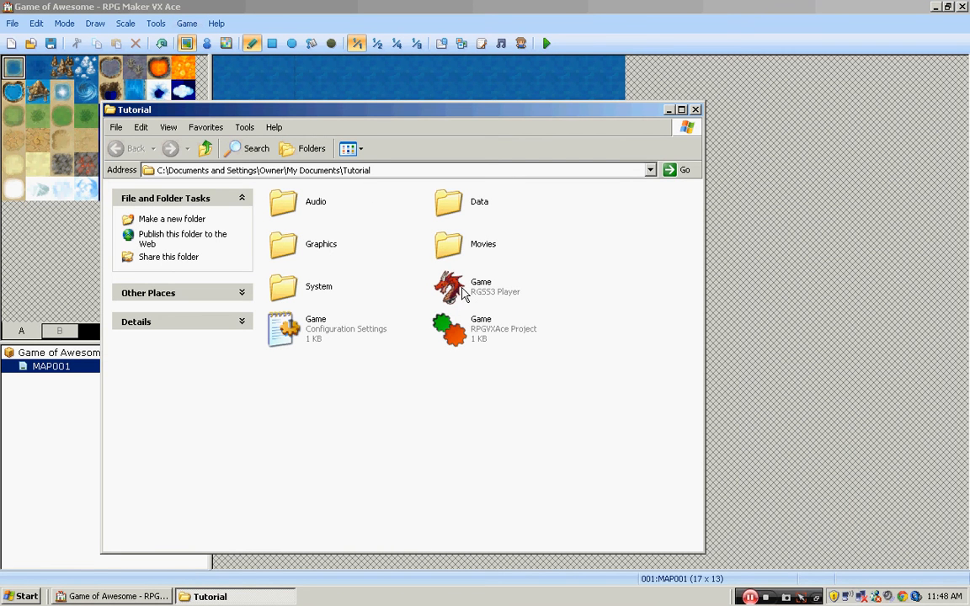
pyautogui.click(695, 111)
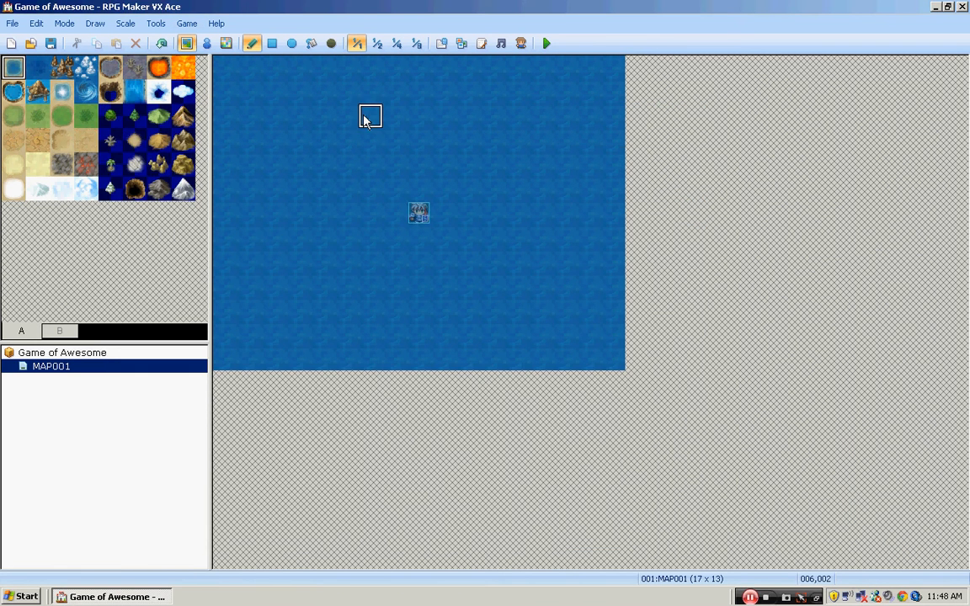
# - Open the RPG Maker VX Ace help contents, cancel the Windows Installer prompt and close the help window
pyautogui.click(216, 24)
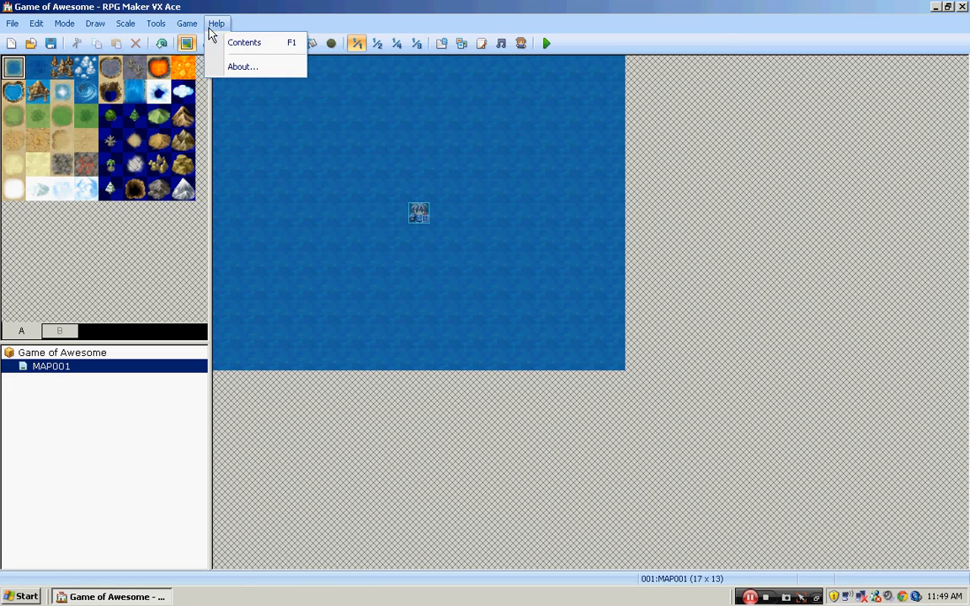
pyautogui.click(255, 45)
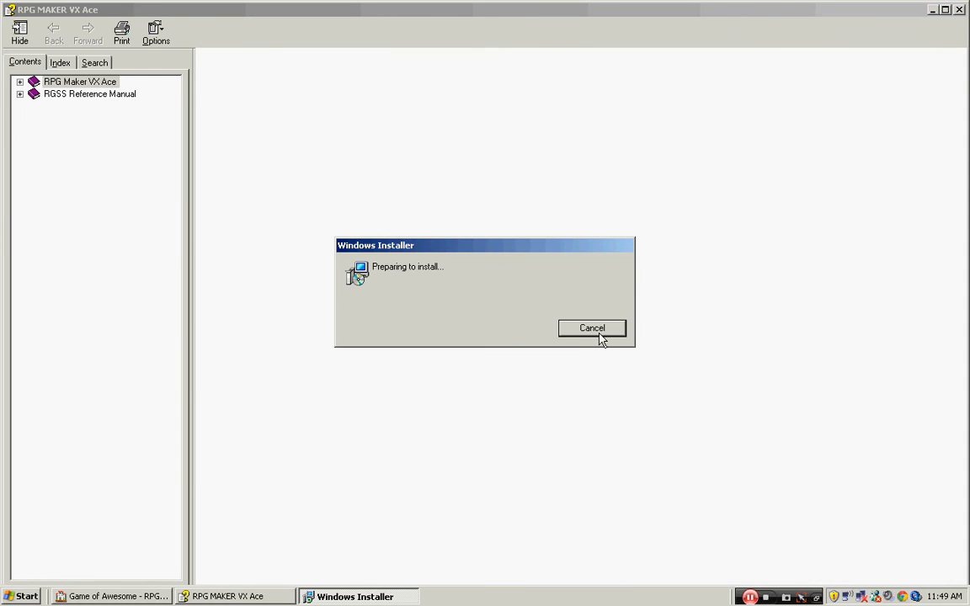
pyautogui.click(597, 330)
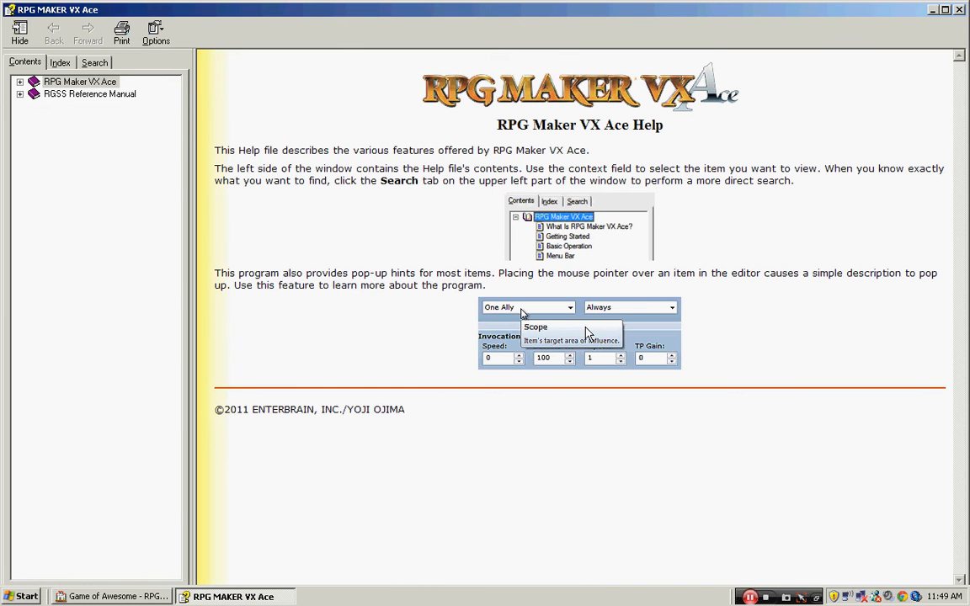
pyautogui.click(961, 9)
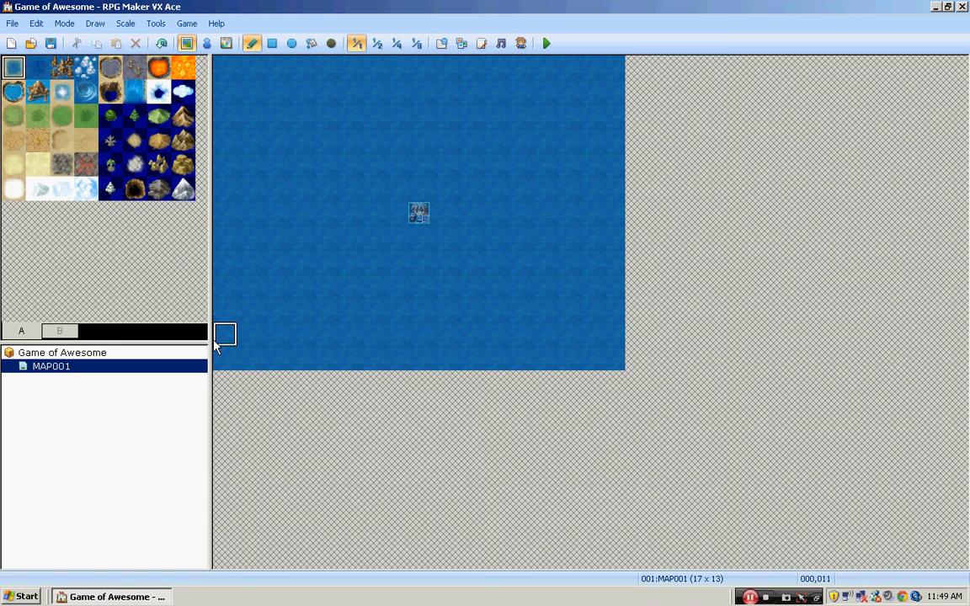
# - In MAP001's properties, set the name to Map Uno, the display name to Town Kusato and the tileset to 001:Field
pyautogui.rightClick(68, 367)
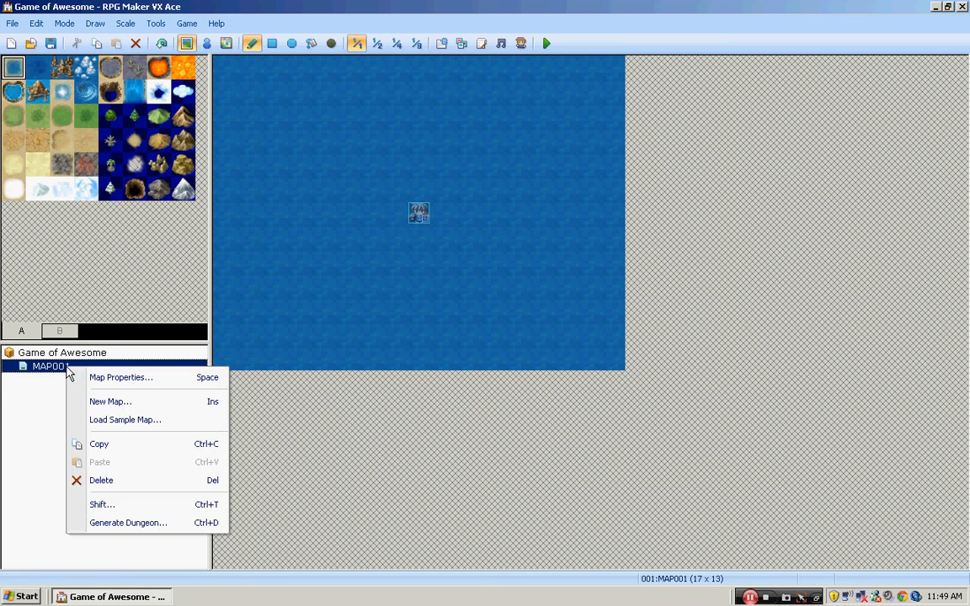
pyautogui.click(159, 386)
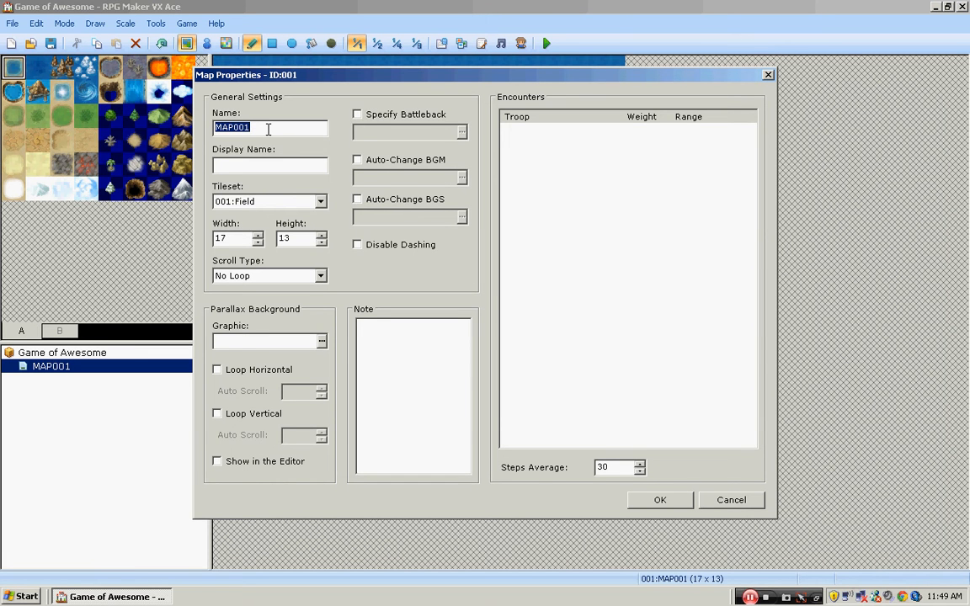
pyautogui.write('Map Uno')
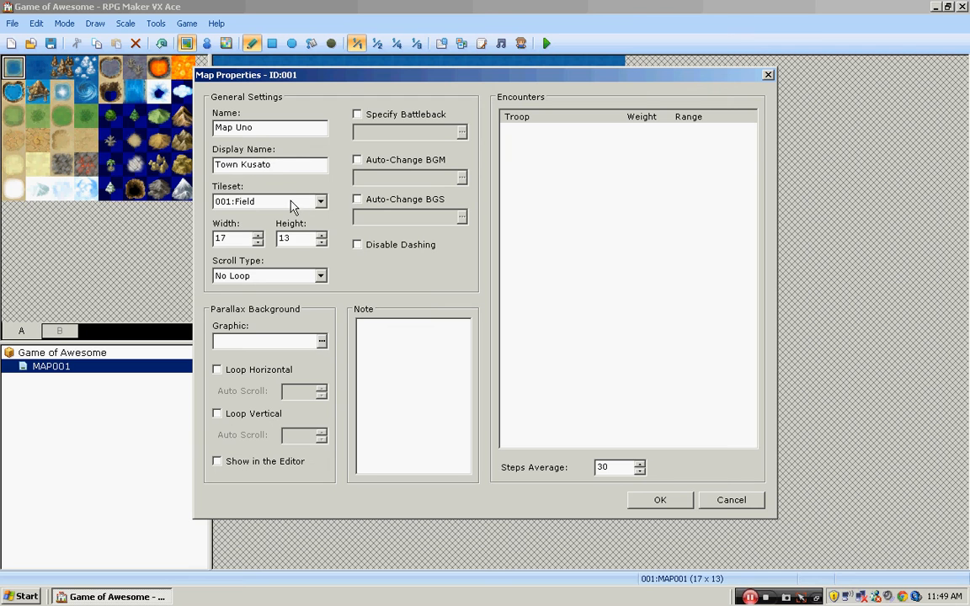
pyautogui.click(320, 204)
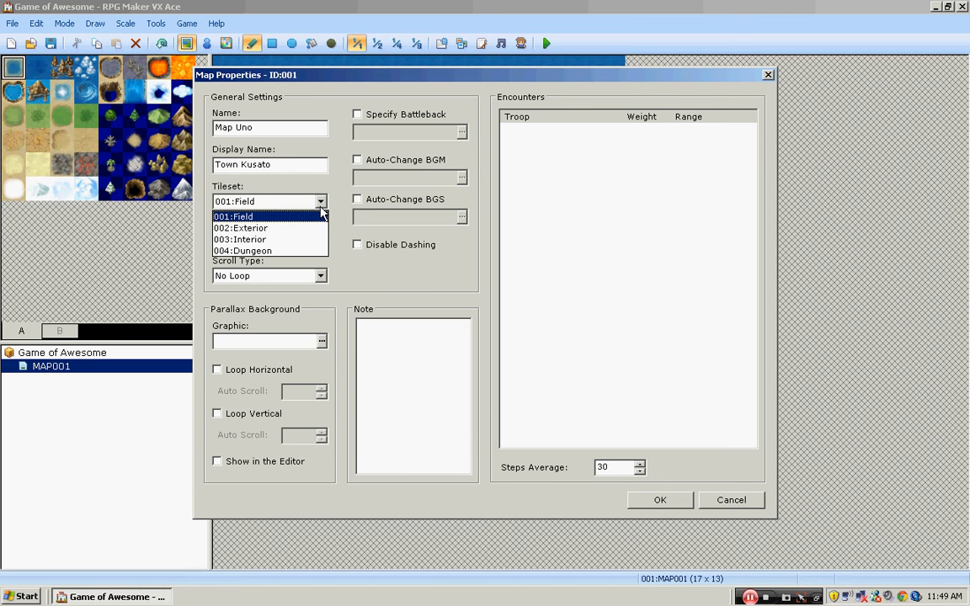
pyautogui.click(290, 216)
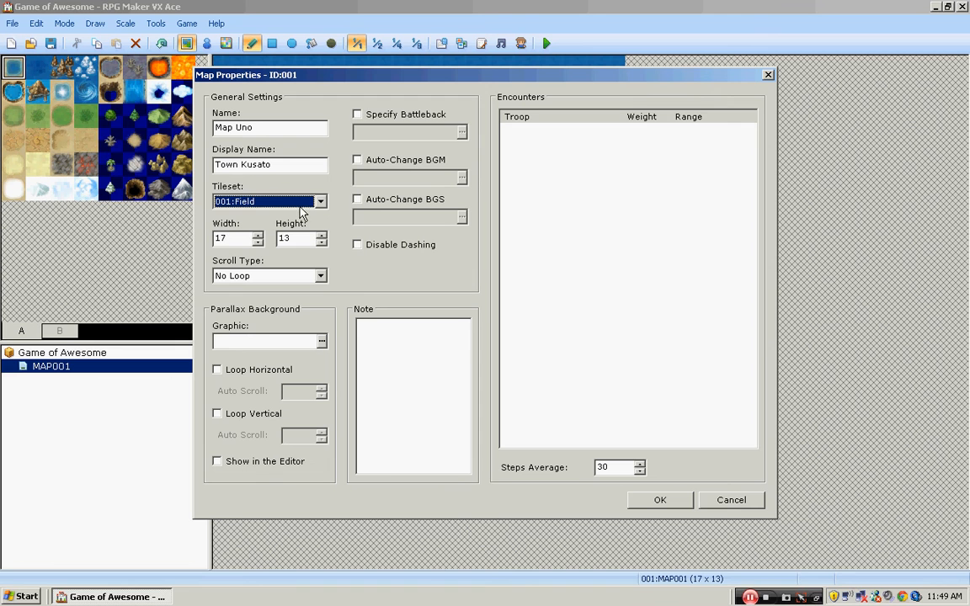
# - Set the map's width to 30 and height to 20 and apply the properties
pyautogui.doubleClick(232, 237)
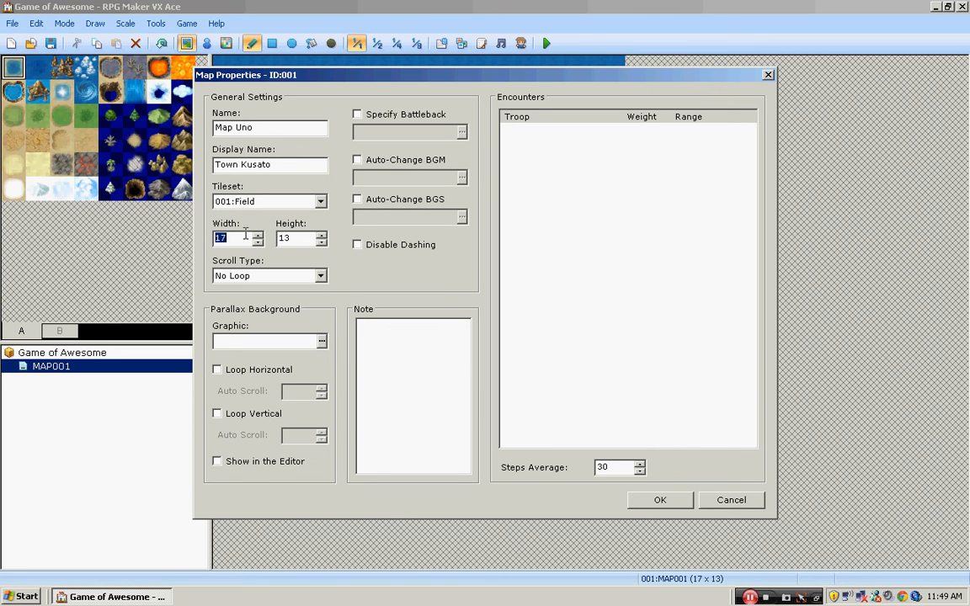
pyautogui.write('30')
pyautogui.write('1')
pyautogui.write('20')
pyautogui.click(658, 501)
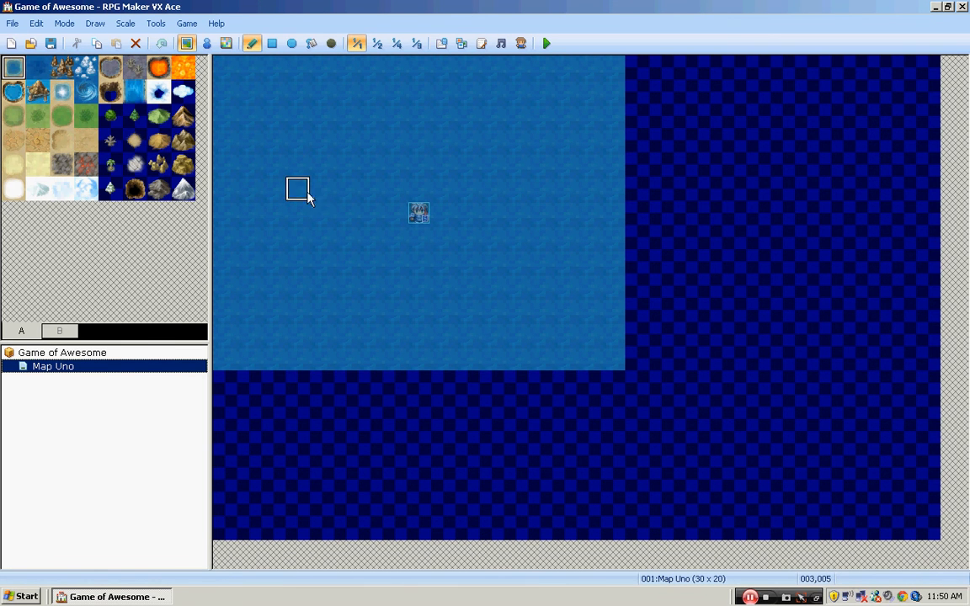
# - Reopen Map Uno's properties, view the scroll type options and choose No Loop
pyautogui.click(108, 354)
pyautogui.rightClick(112, 354)
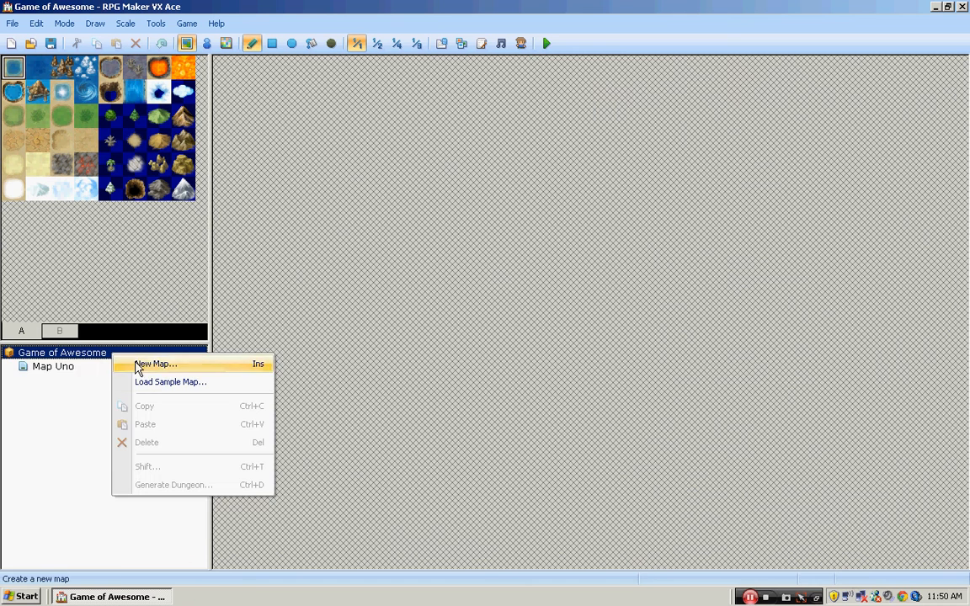
pyautogui.rightClick(76, 367)
pyautogui.click(99, 379)
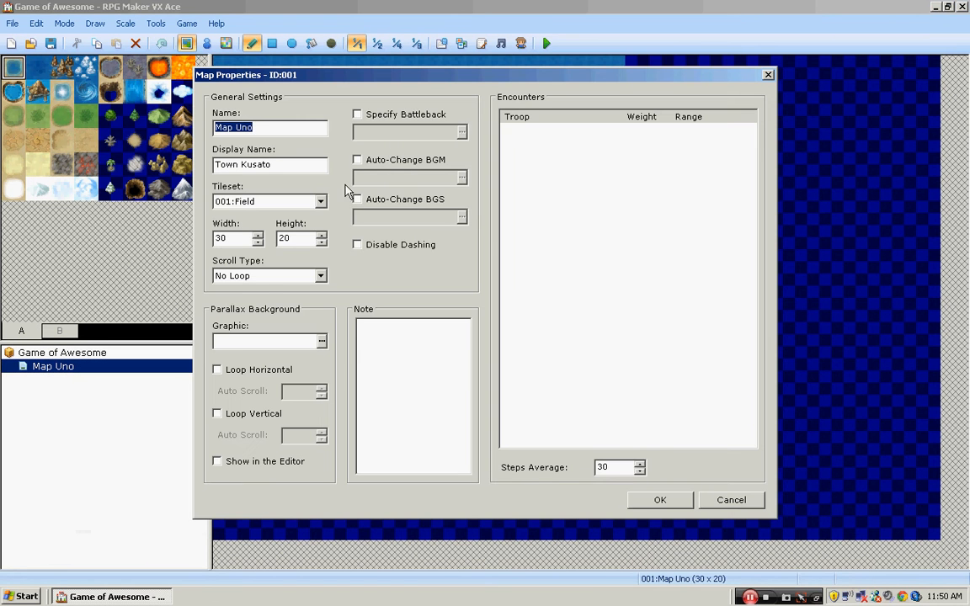
pyautogui.click(320, 275)
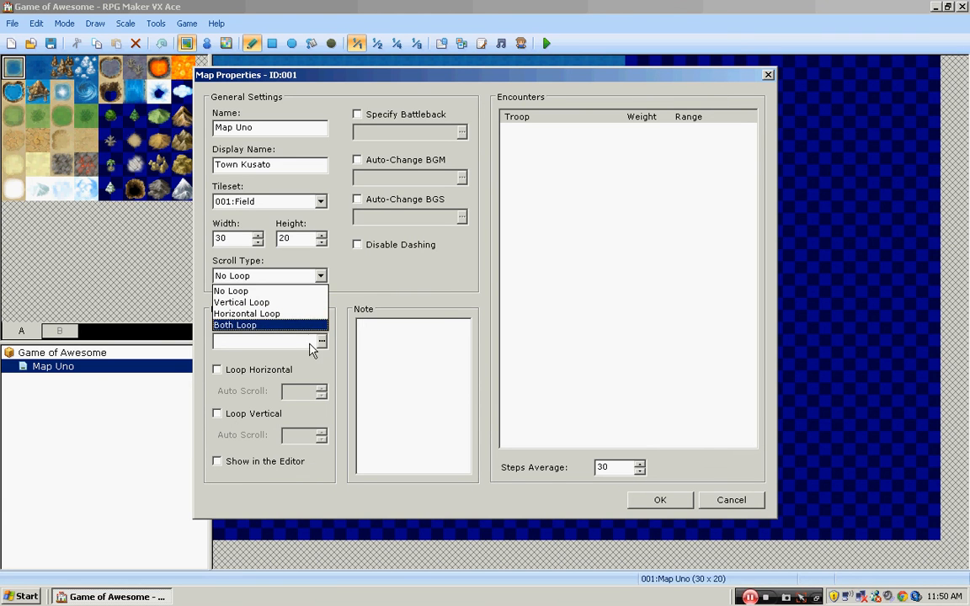
pyautogui.click(287, 294)
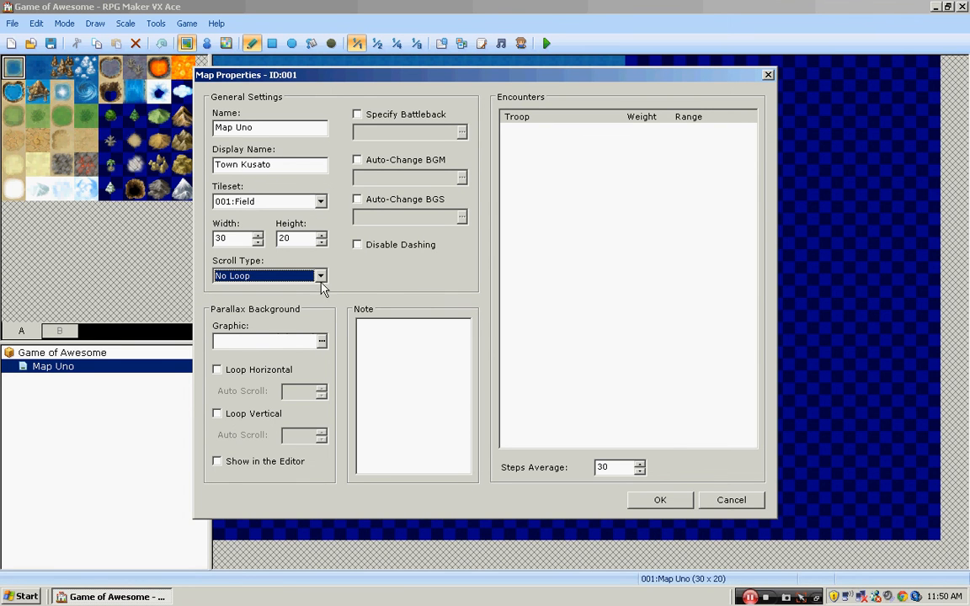
# - Preview parallax graphics such as BlueSky, CloudySky1, DarkSpace1, DarkSpace2 and Sunset, and confirm (None) as the map's background graphic
pyautogui.click(321, 342)
pyautogui.click(290, 187)
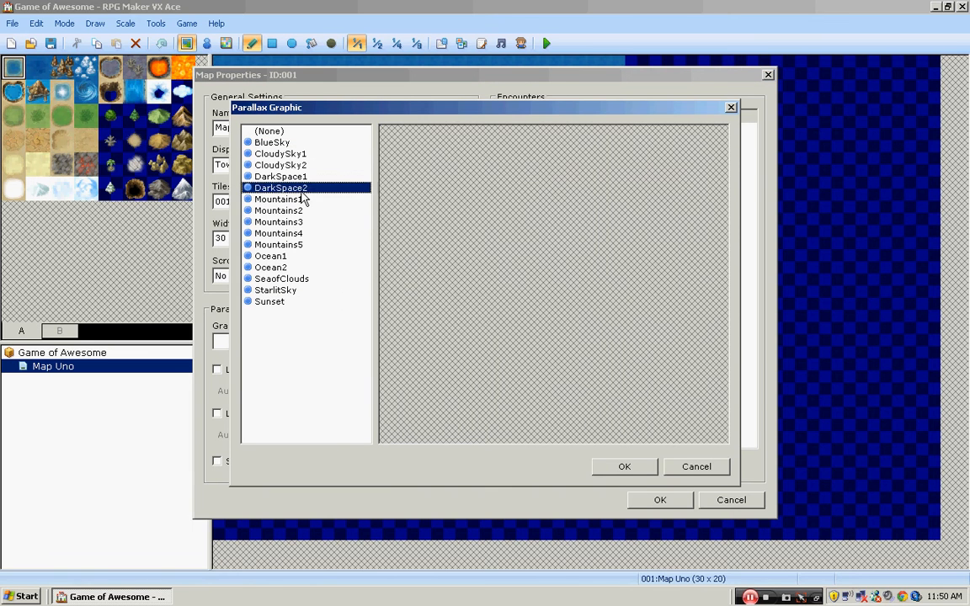
pyautogui.click(286, 222)
pyautogui.click(286, 143)
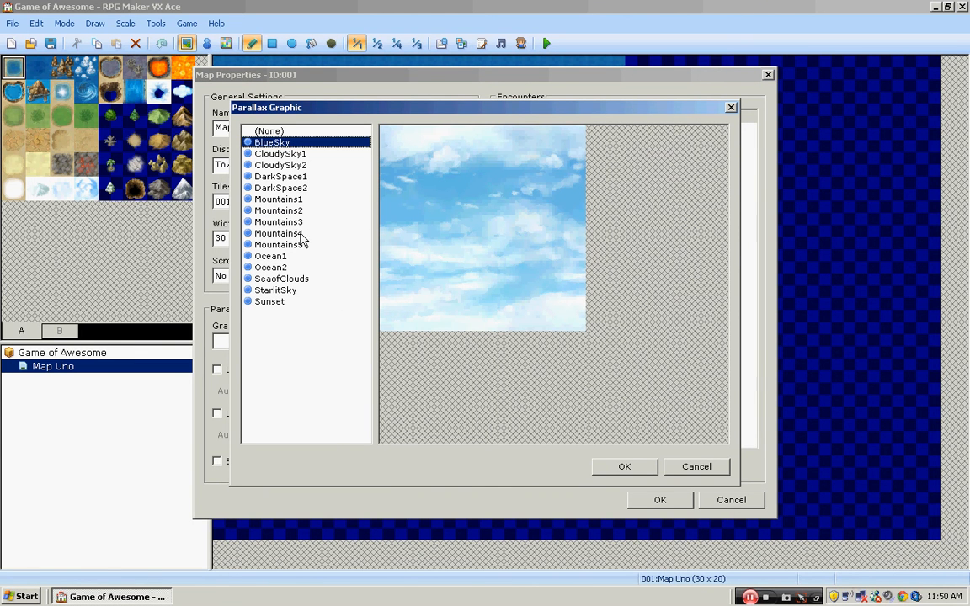
pyautogui.click(303, 301)
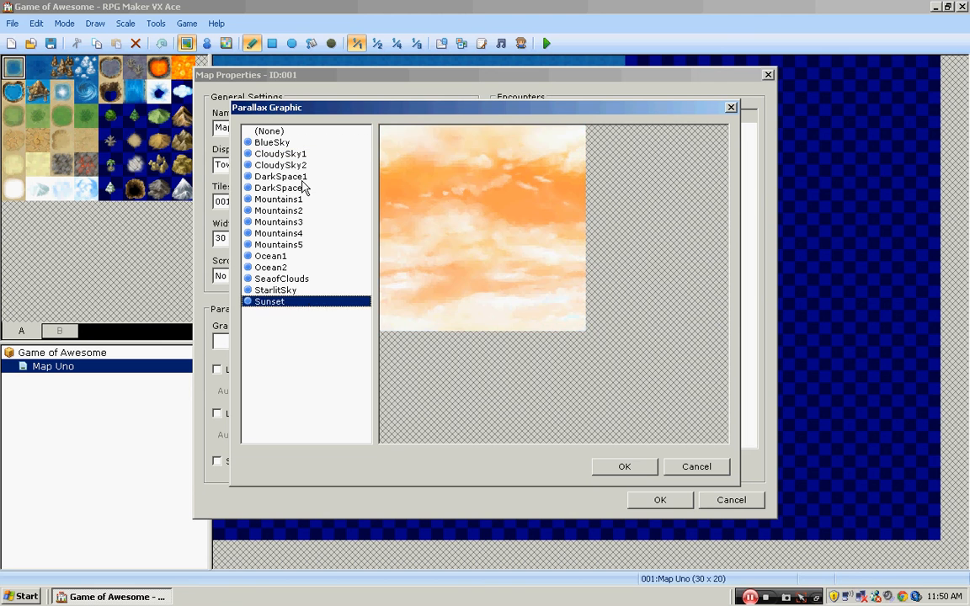
pyautogui.click(273, 143)
pyautogui.click(295, 157)
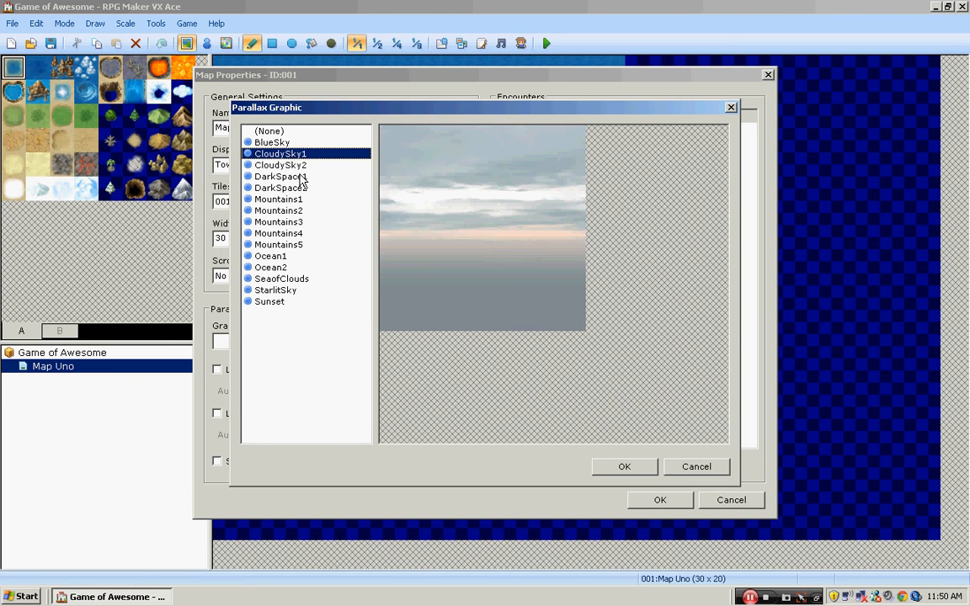
pyautogui.click(282, 177)
pyautogui.click(274, 187)
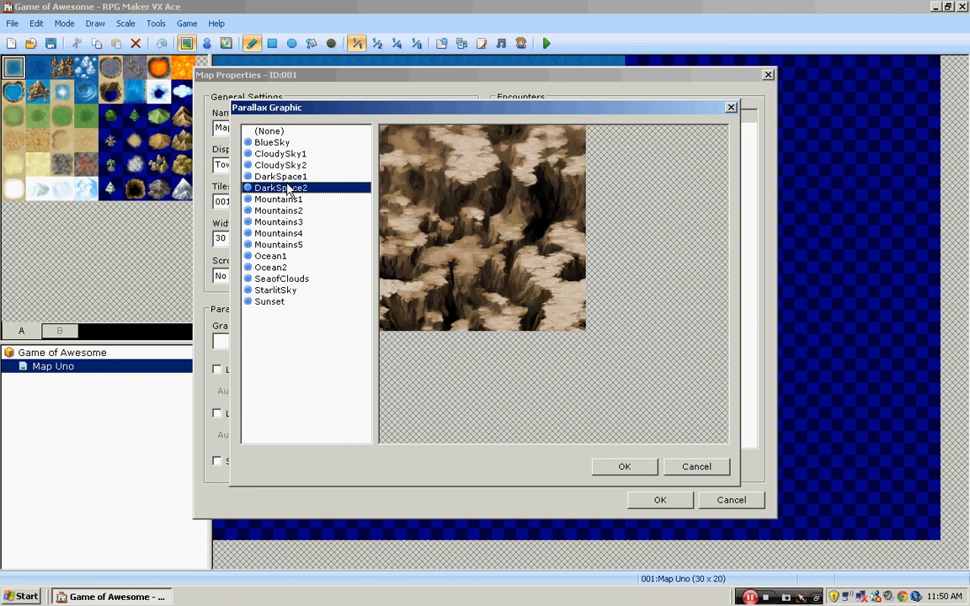
pyautogui.click(274, 177)
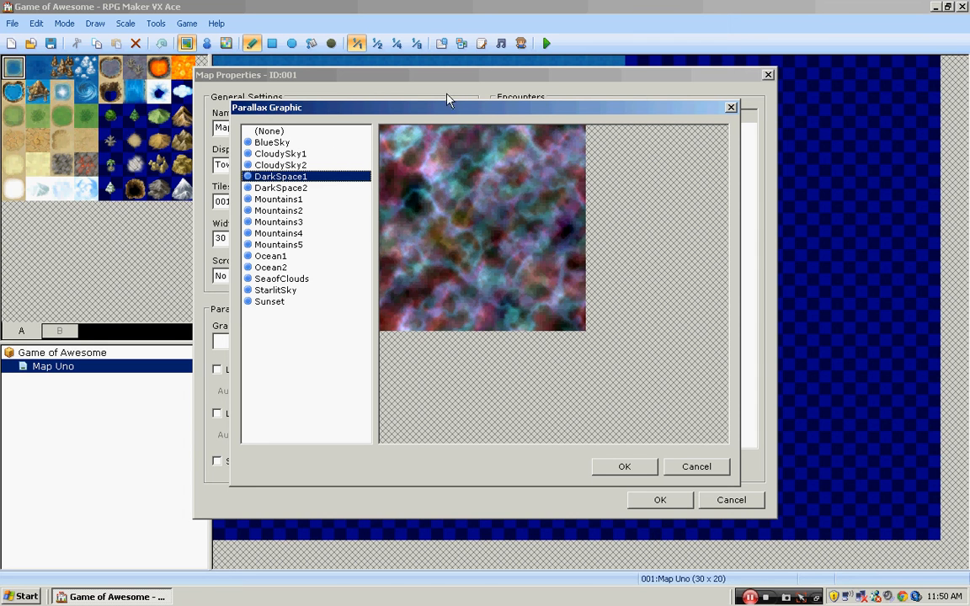
pyautogui.click(282, 153)
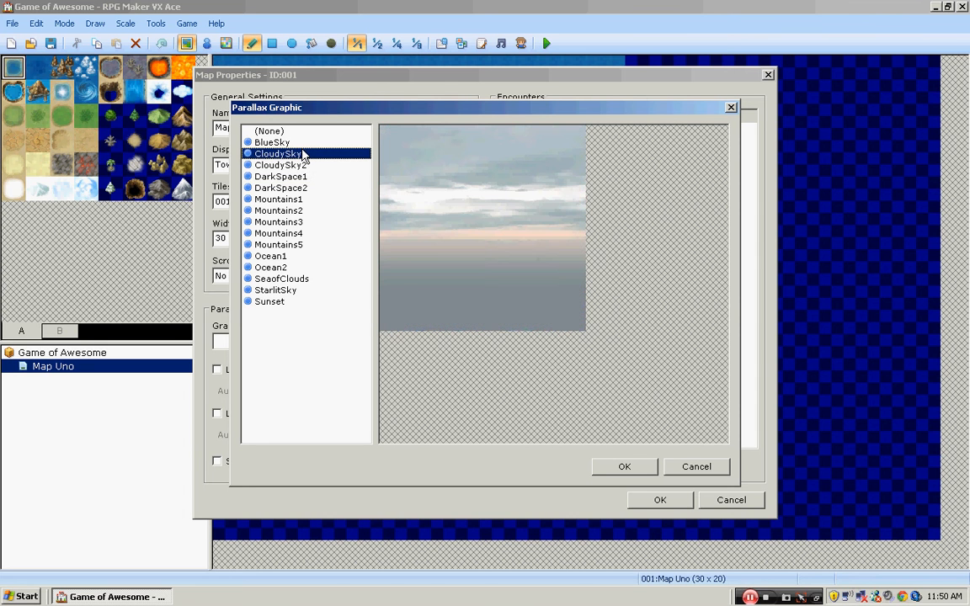
pyautogui.click(295, 144)
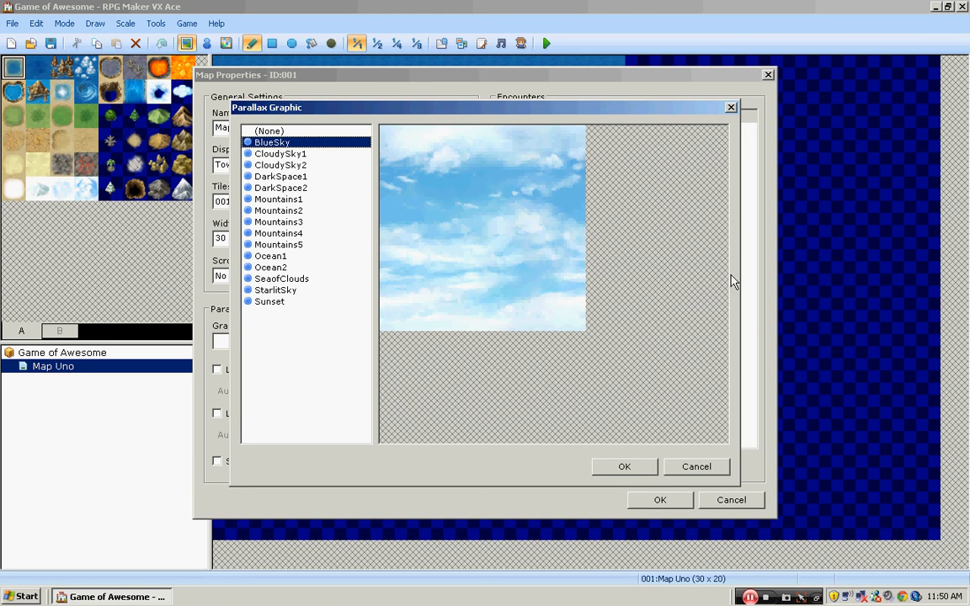
pyautogui.click(259, 131)
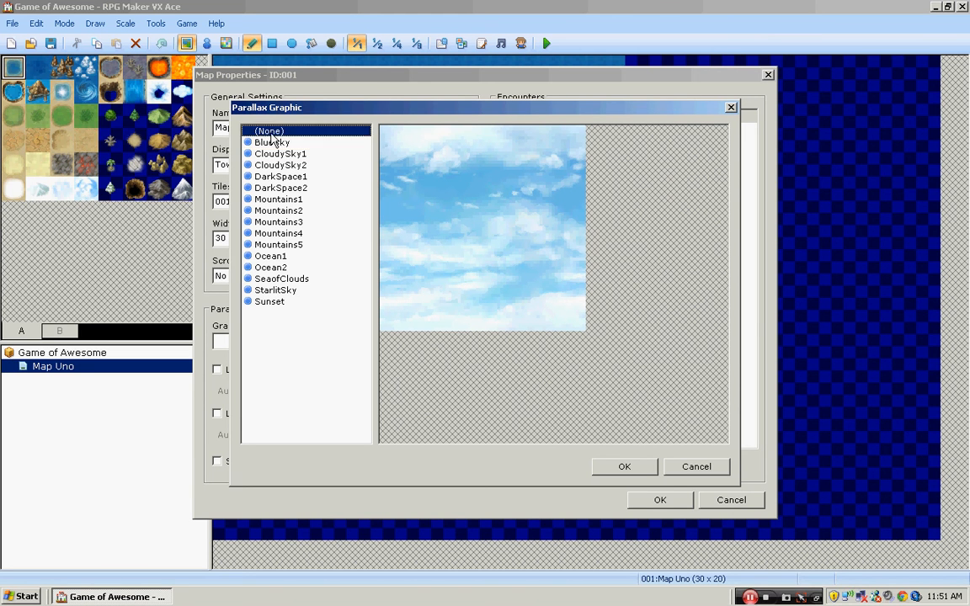
pyautogui.click(624, 467)
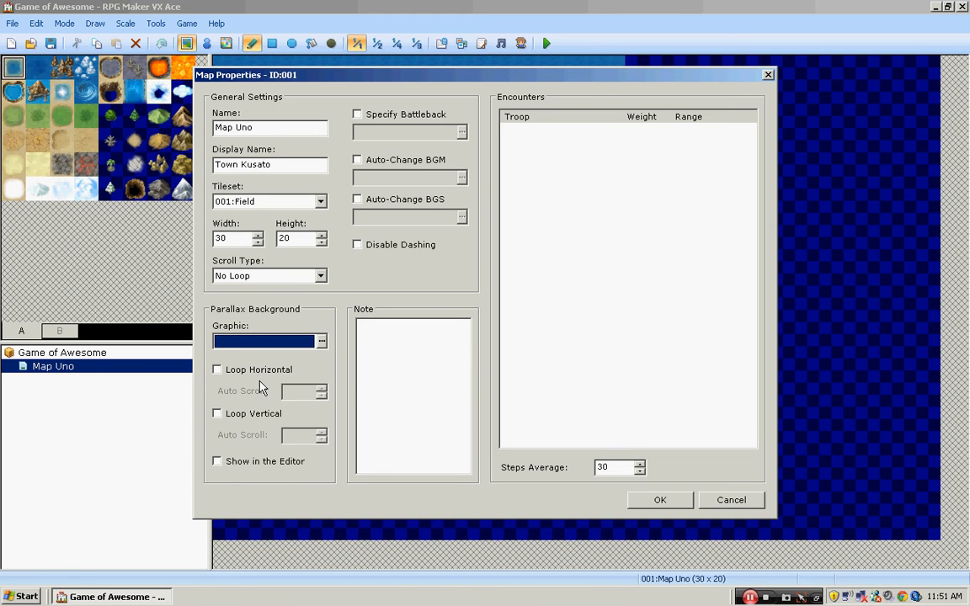
# - Set Map Uno's parallax background to Sunset with Loop Horizontal off, show it in the editor and apply the properties
pyautogui.click(216, 370)
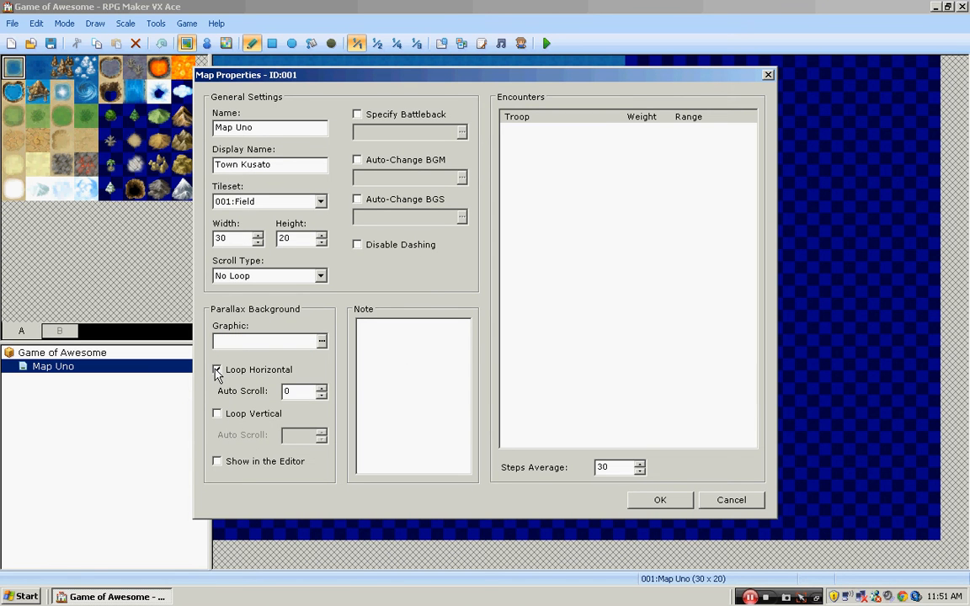
pyautogui.click(217, 370)
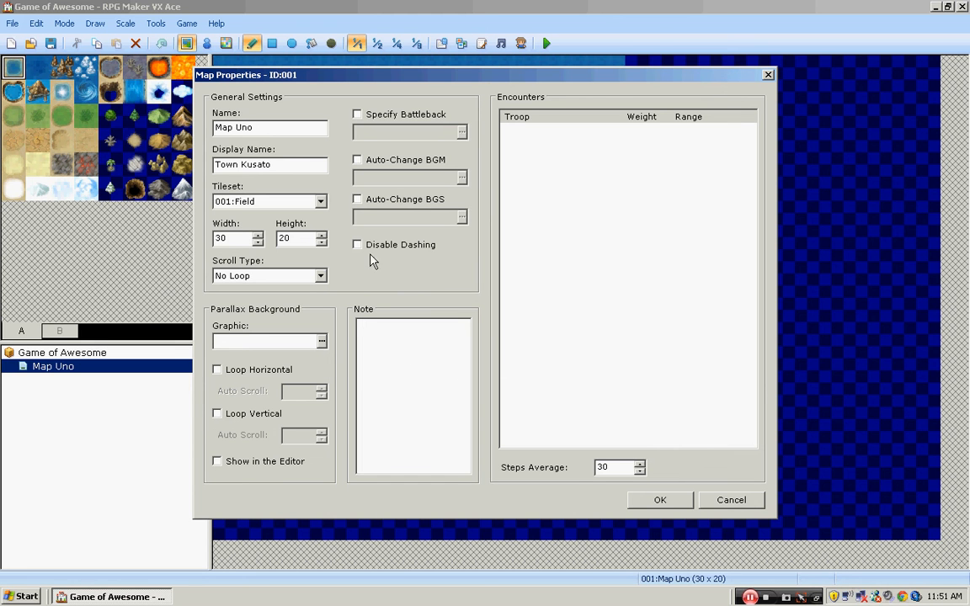
pyautogui.click(217, 462)
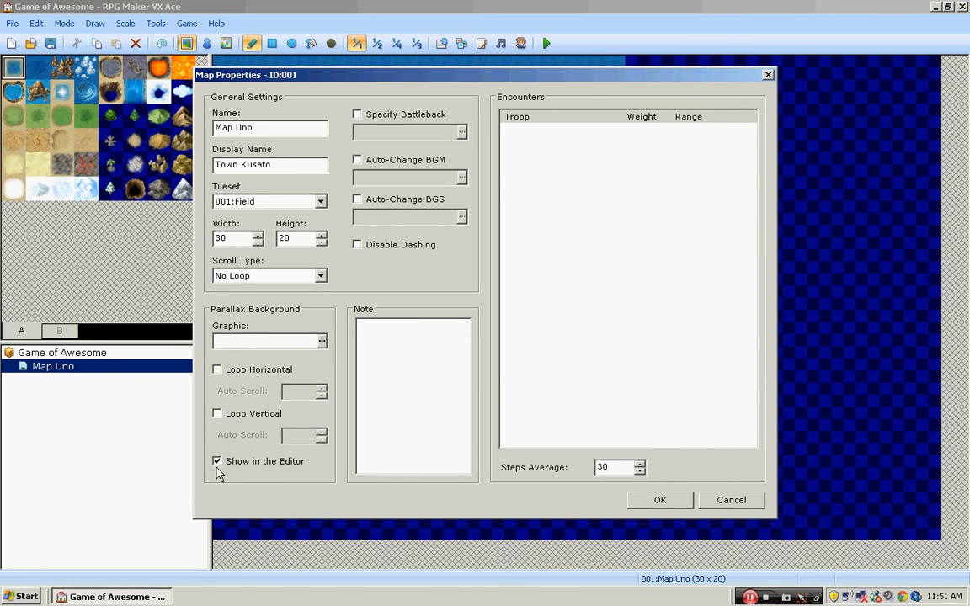
pyautogui.click(321, 341)
pyautogui.click(286, 301)
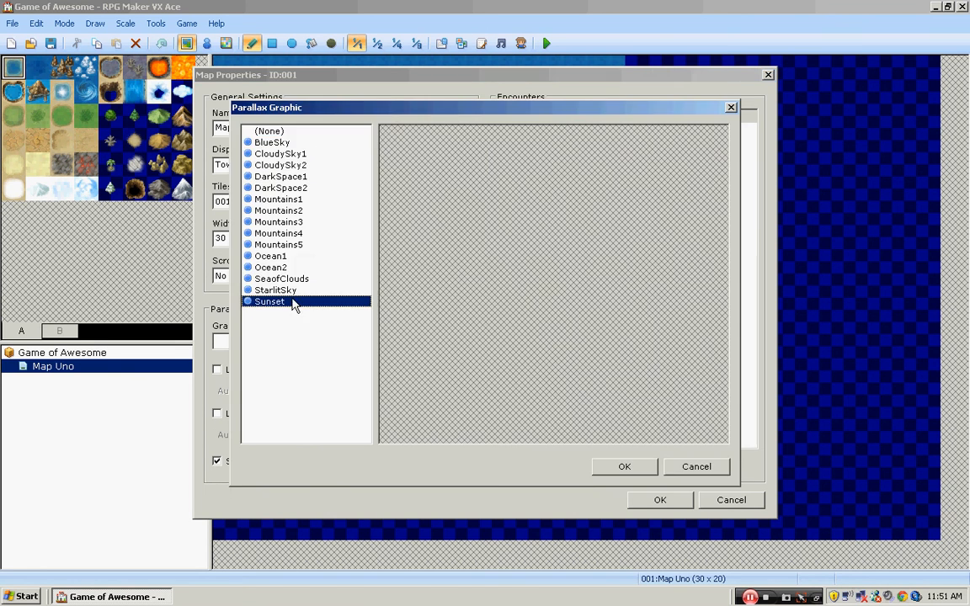
pyautogui.click(647, 466)
pyautogui.click(659, 500)
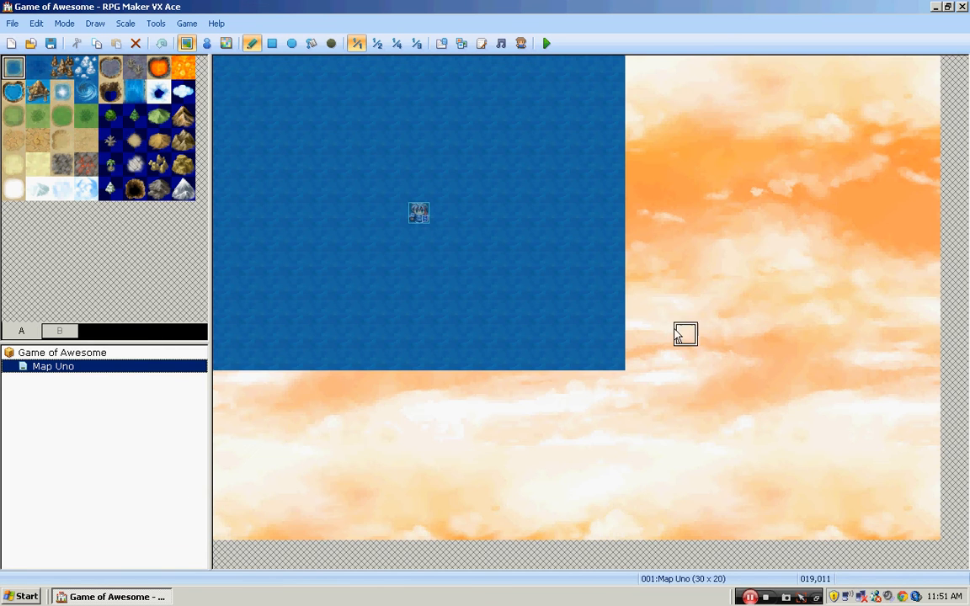
# - Reopen Map Uno's properties, set the parallax background graphic to (None) and turn off Show in the Editor
pyautogui.rightClick(106, 354)
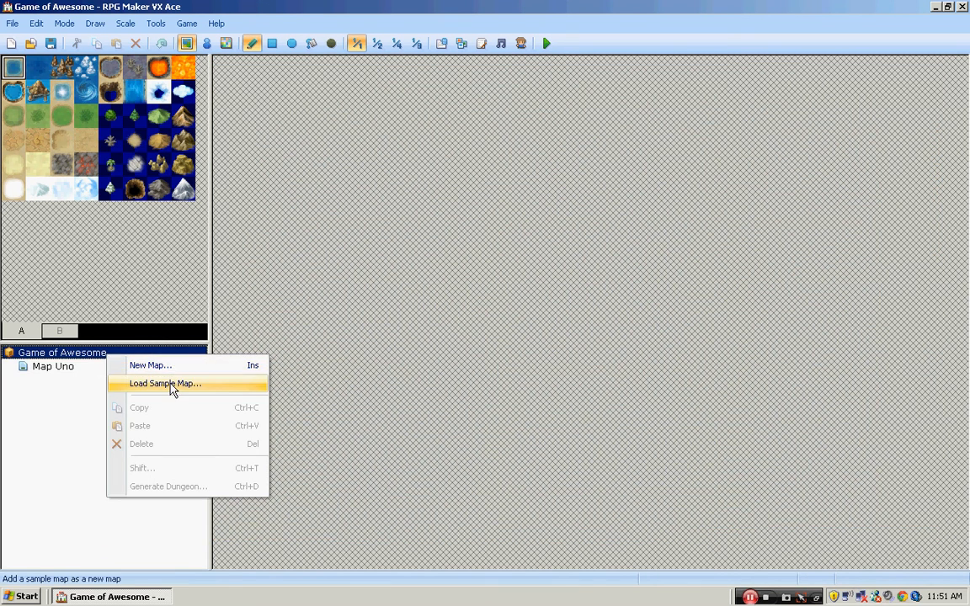
pyautogui.rightClick(76, 370)
pyautogui.click(95, 380)
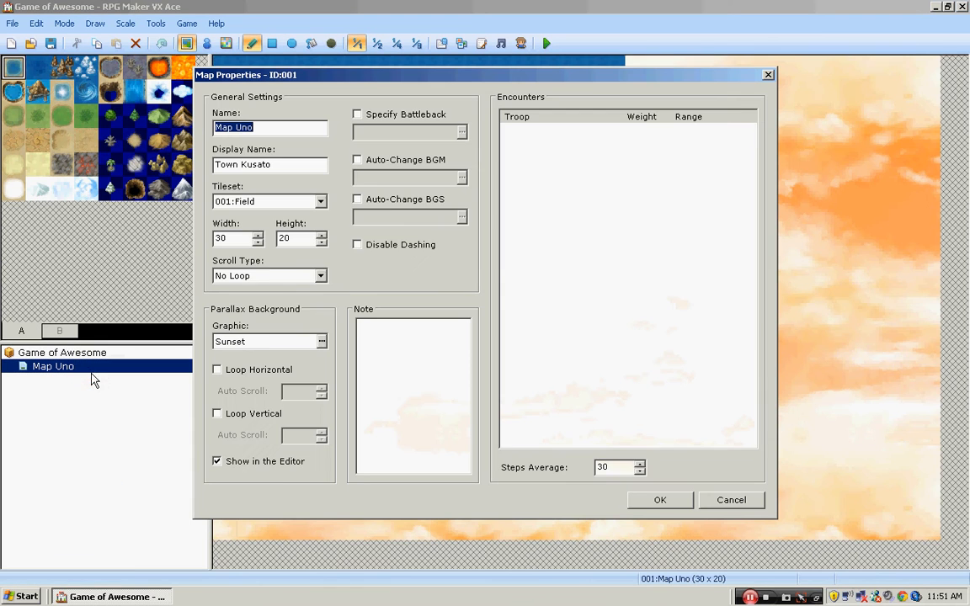
pyautogui.click(321, 341)
pyautogui.click(275, 132)
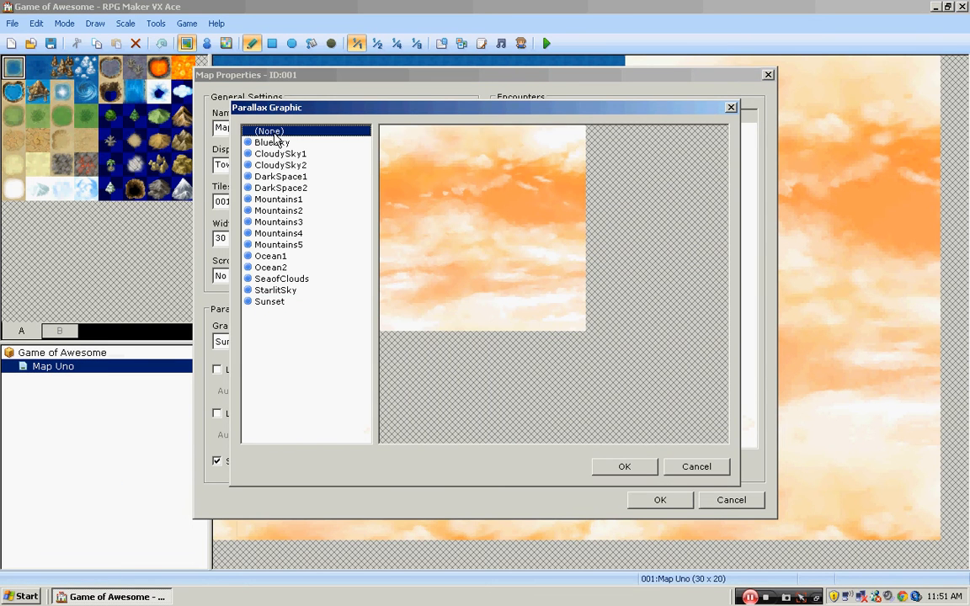
pyautogui.click(623, 466)
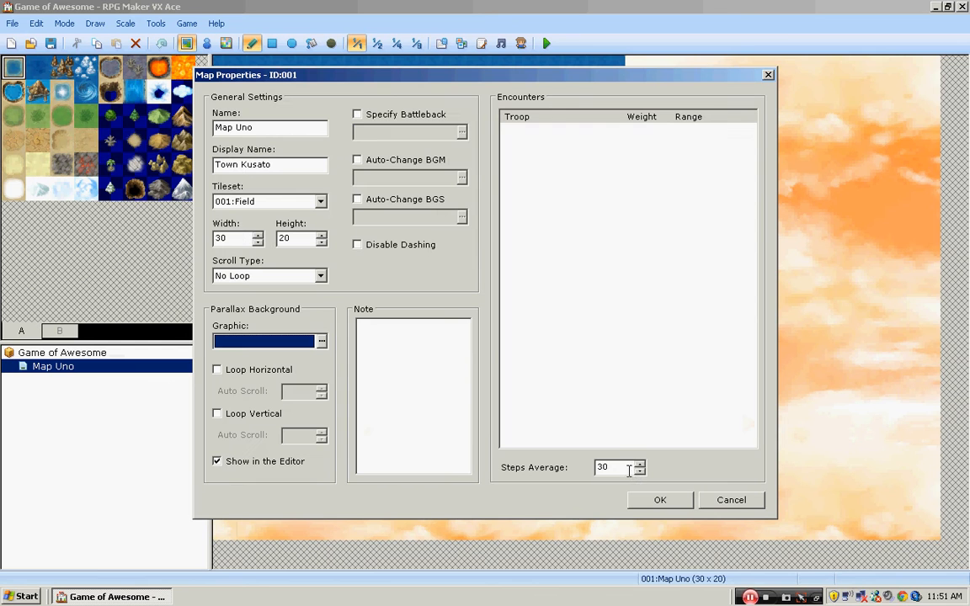
pyautogui.click(217, 463)
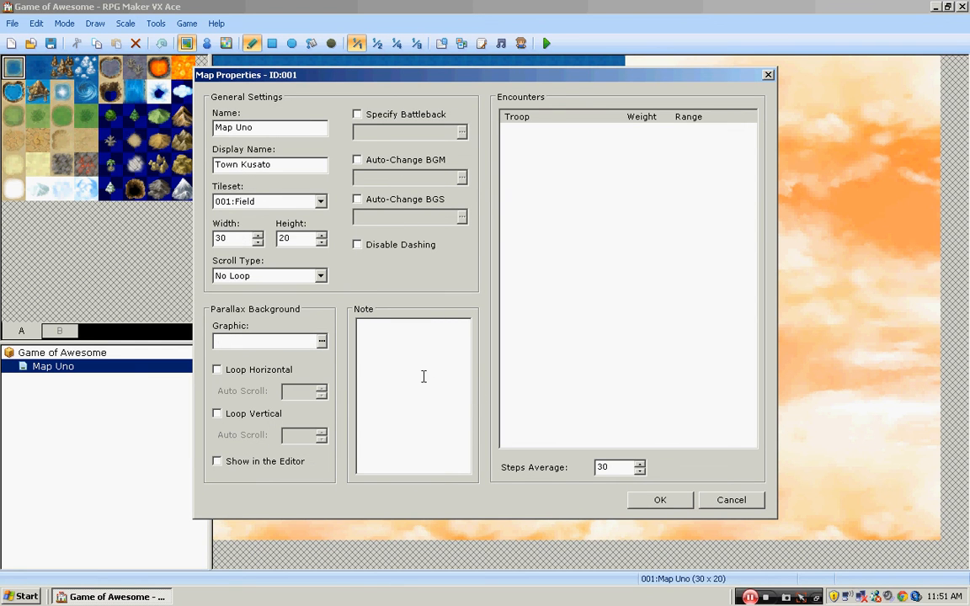
# - Enter "THis is the first map." as the map's note
pyautogui.click(394, 409)
pyautogui.write('THis is the first map.')
# - Enable Specify Battleback and preview the Castle floor with backdrops such as DemonicWorld, Brick, Bridge, Castle1, Castle2, Castle3 and Desert
pyautogui.click(404, 114)
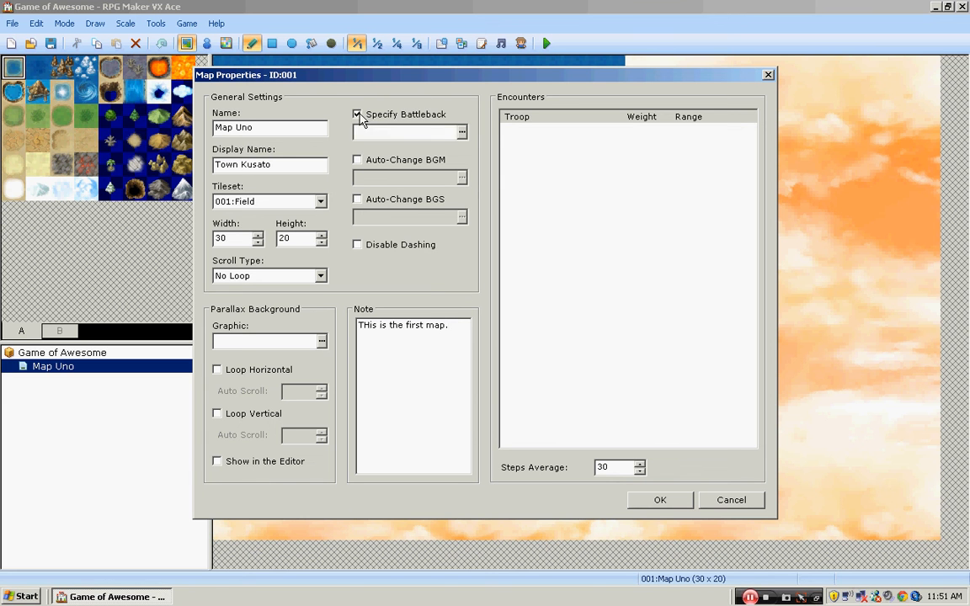
pyautogui.click(461, 131)
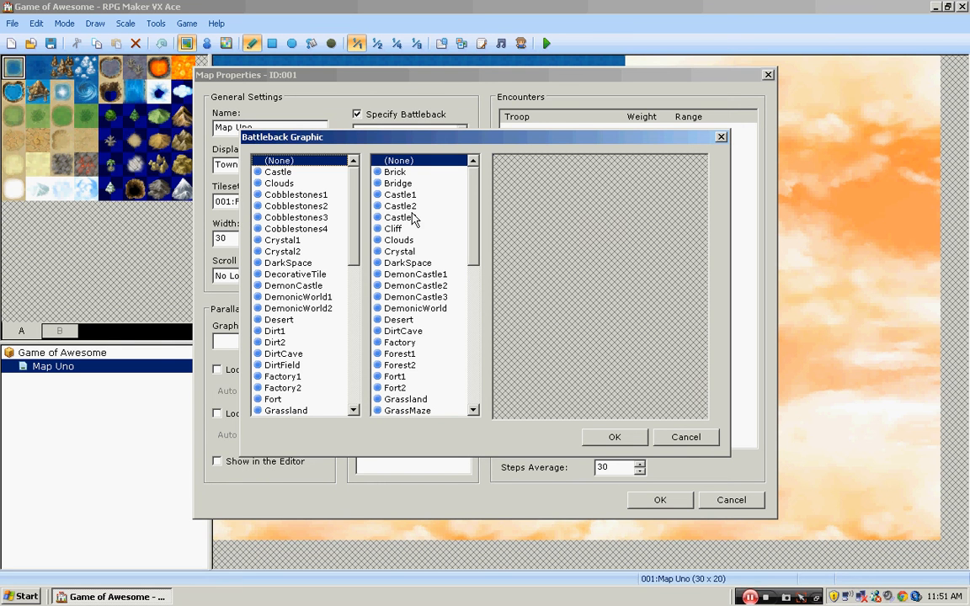
pyautogui.click(274, 172)
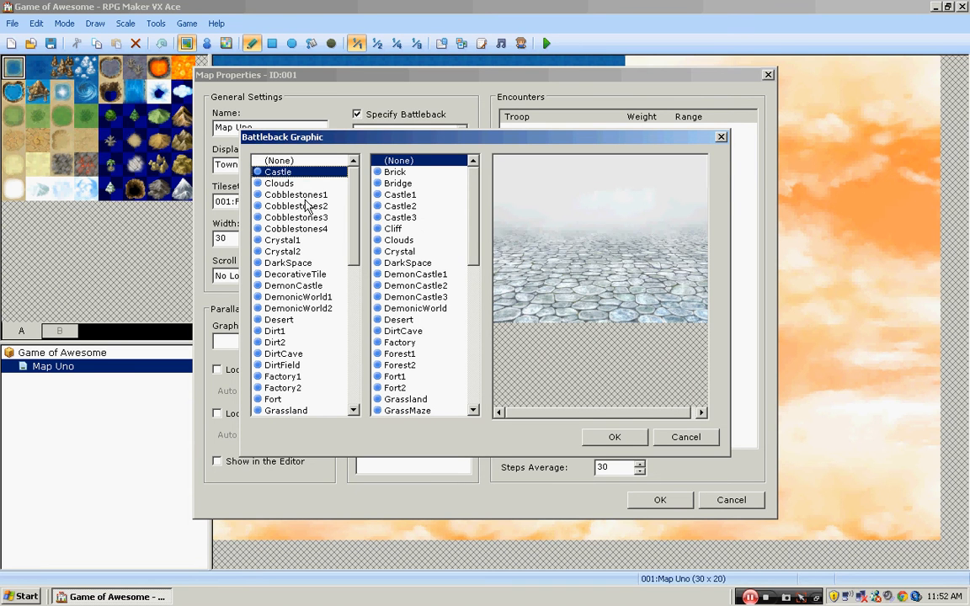
pyautogui.click(400, 217)
pyautogui.click(416, 309)
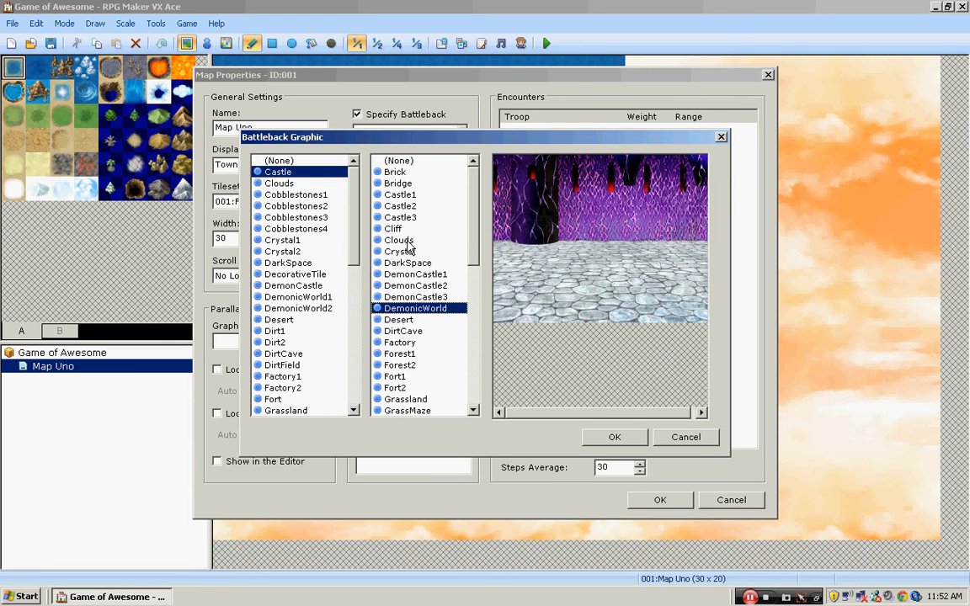
pyautogui.click(409, 173)
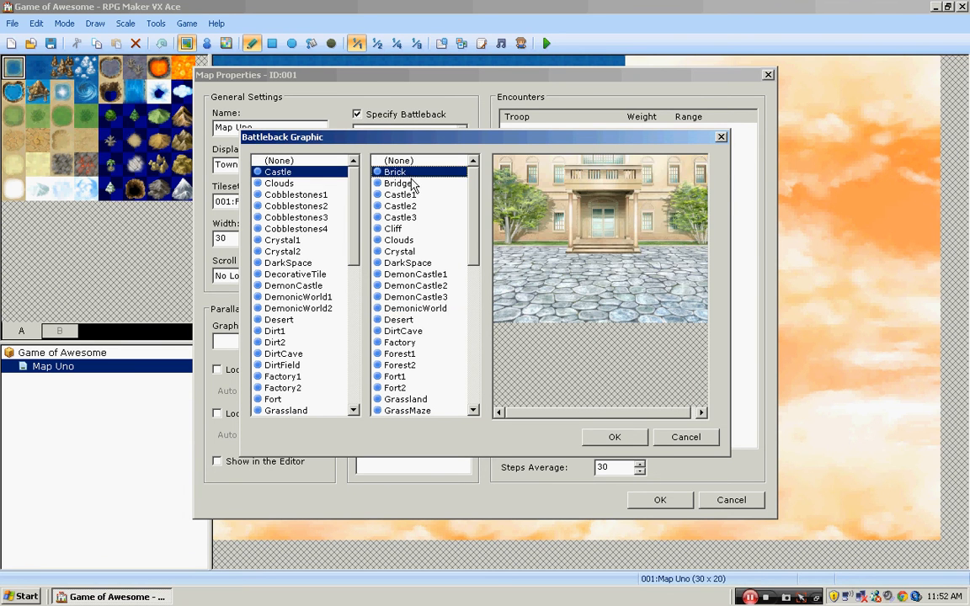
pyautogui.click(412, 183)
pyautogui.click(418, 195)
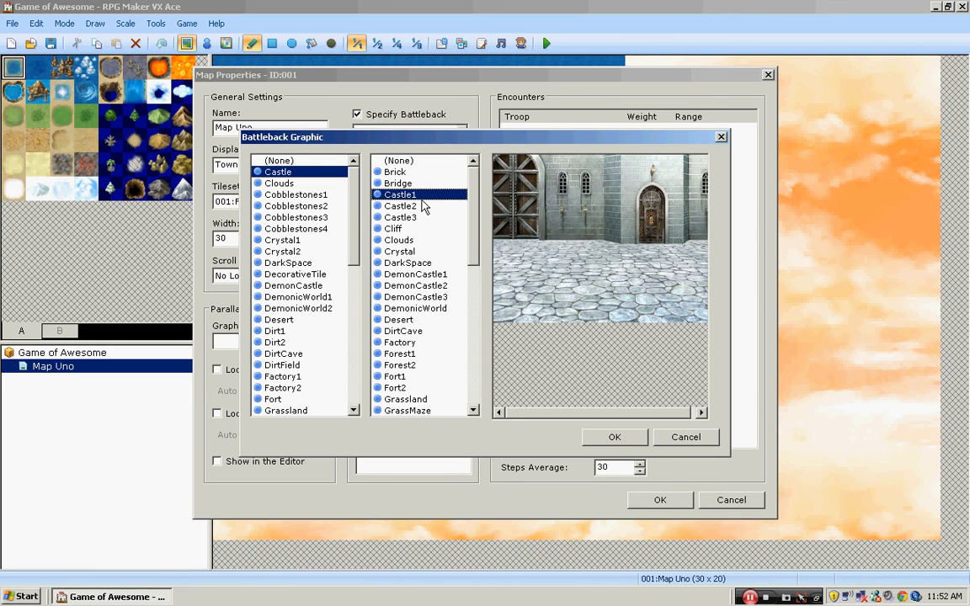
pyautogui.click(423, 206)
pyautogui.click(421, 218)
pyautogui.click(419, 320)
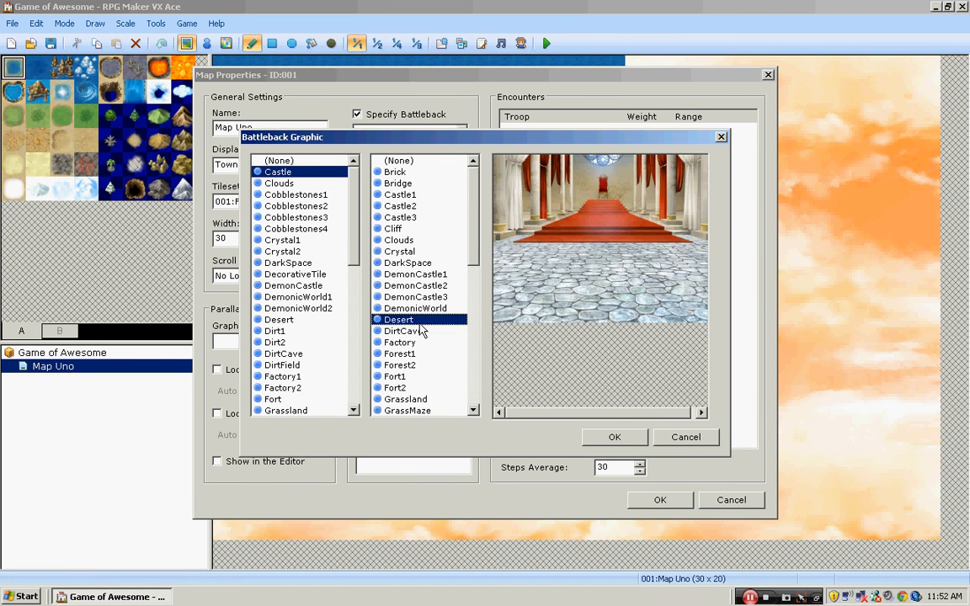
pyautogui.click(420, 286)
# - Preview the DemonicWorld2 battleback floor combined with the Forest1, Cliff and Castle1 backdrops
pyautogui.click(299, 308)
pyautogui.click(417, 353)
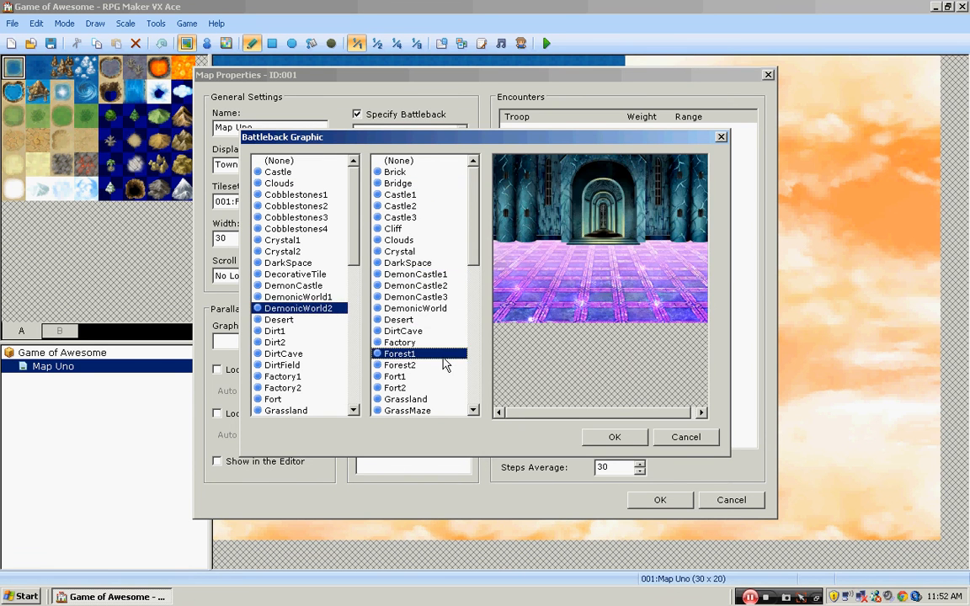
pyautogui.click(422, 229)
pyautogui.click(400, 195)
# - Reset both battleback graphics to (None) and turn off Specify Battleback for the map
pyautogui.click(399, 161)
pyautogui.click(328, 161)
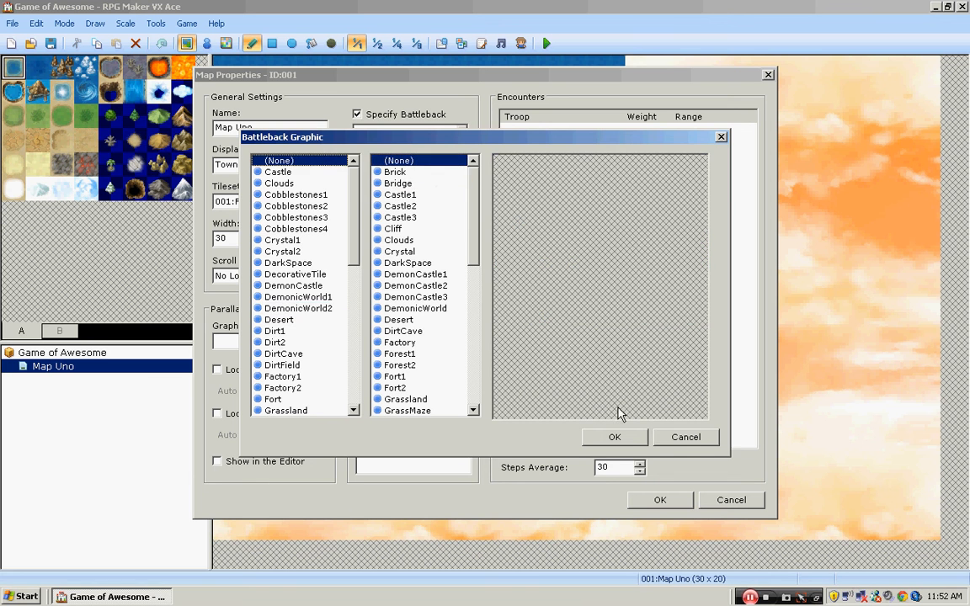
pyautogui.click(615, 437)
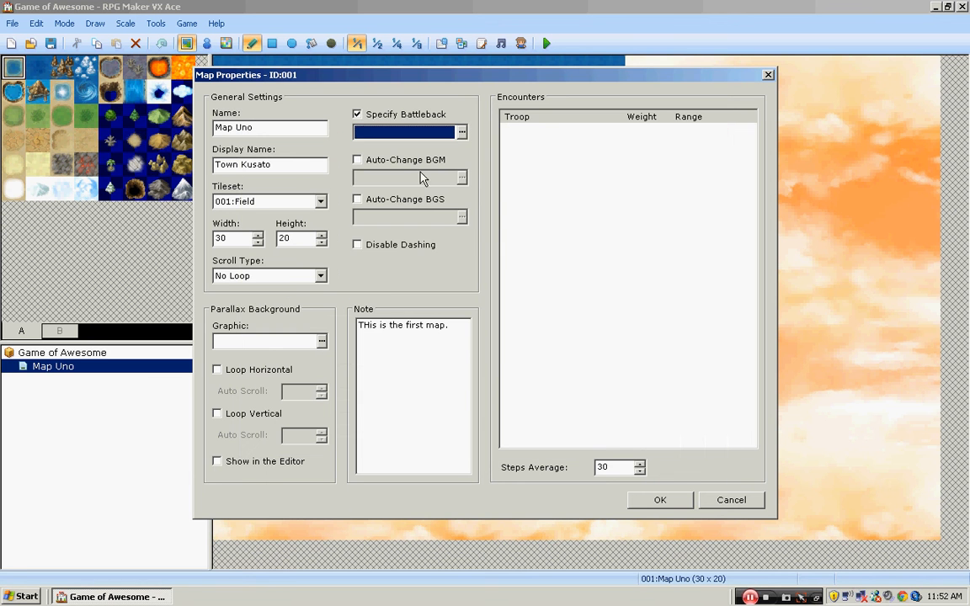
pyautogui.click(357, 115)
# - Enable Auto-Change BGM, preview the Town5 track and assign it as the map's background music
pyautogui.click(357, 160)
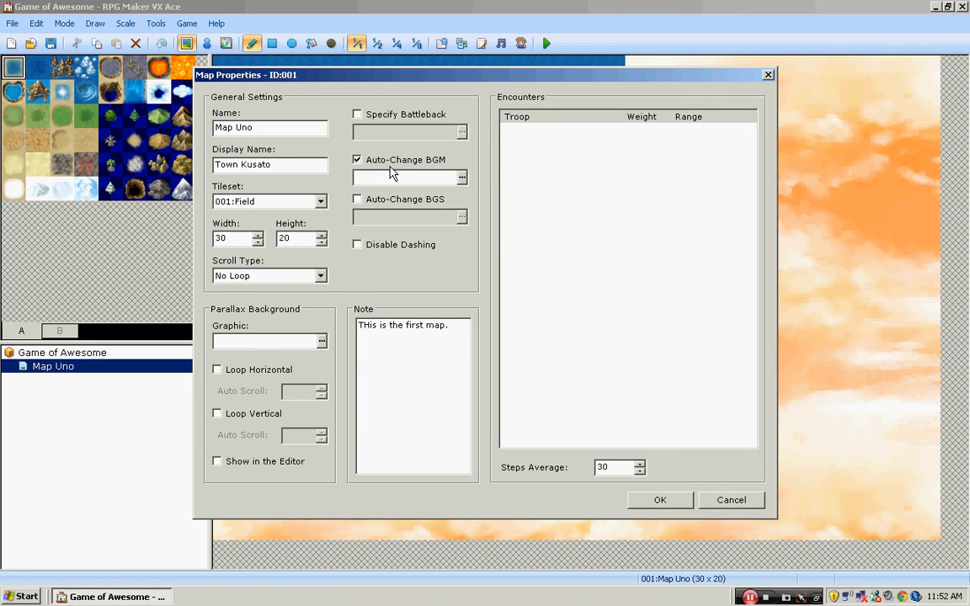
pyautogui.click(462, 179)
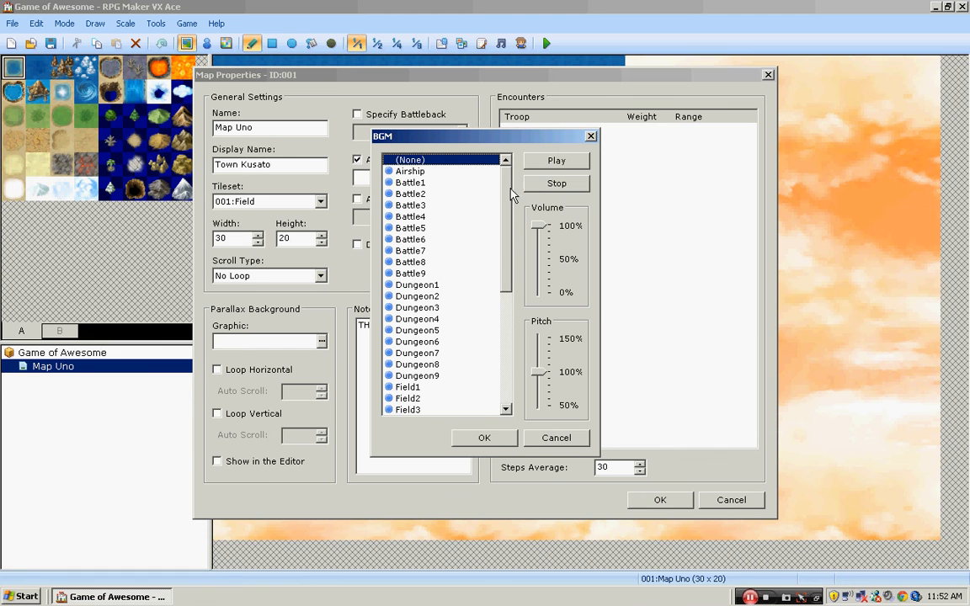
pyautogui.moveTo(509, 201); pyautogui.dragTo(525, 355)
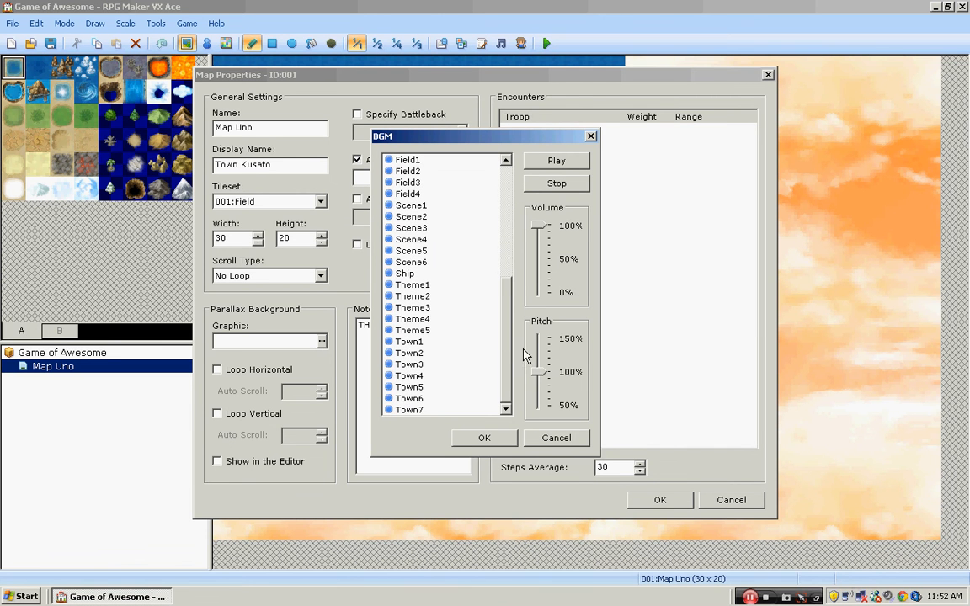
pyautogui.click(462, 377)
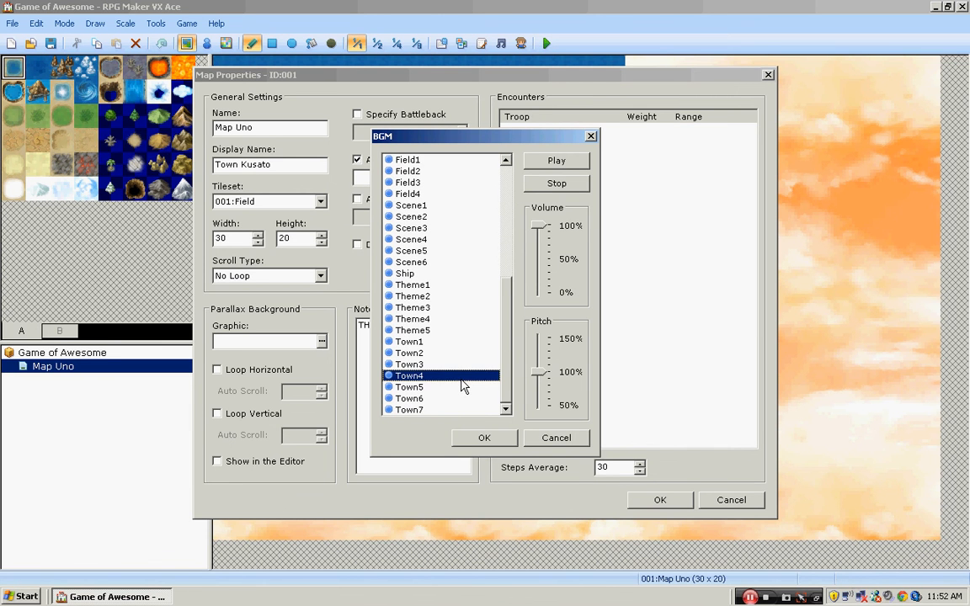
pyautogui.click(464, 387)
pyautogui.click(566, 161)
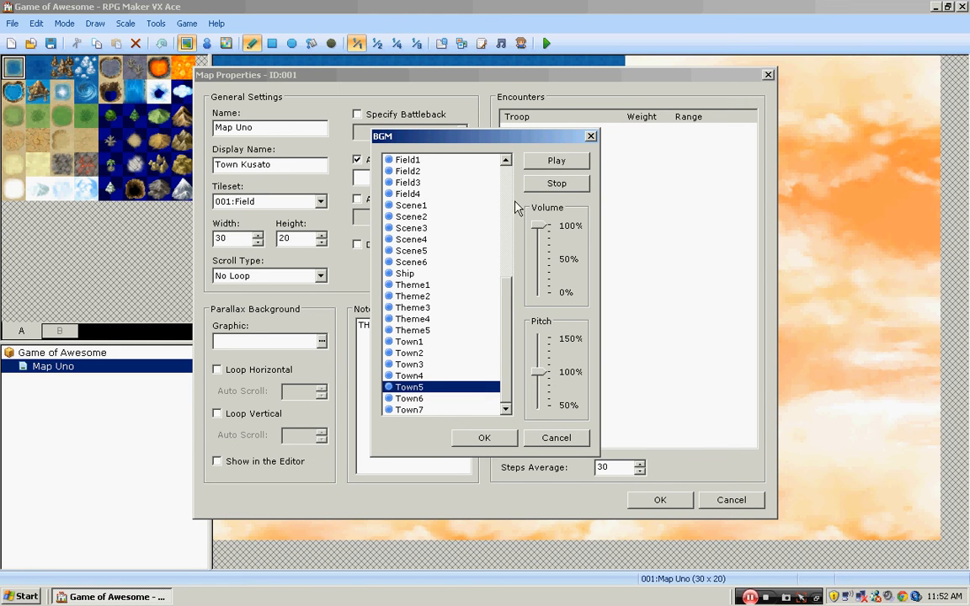
pyautogui.click(483, 436)
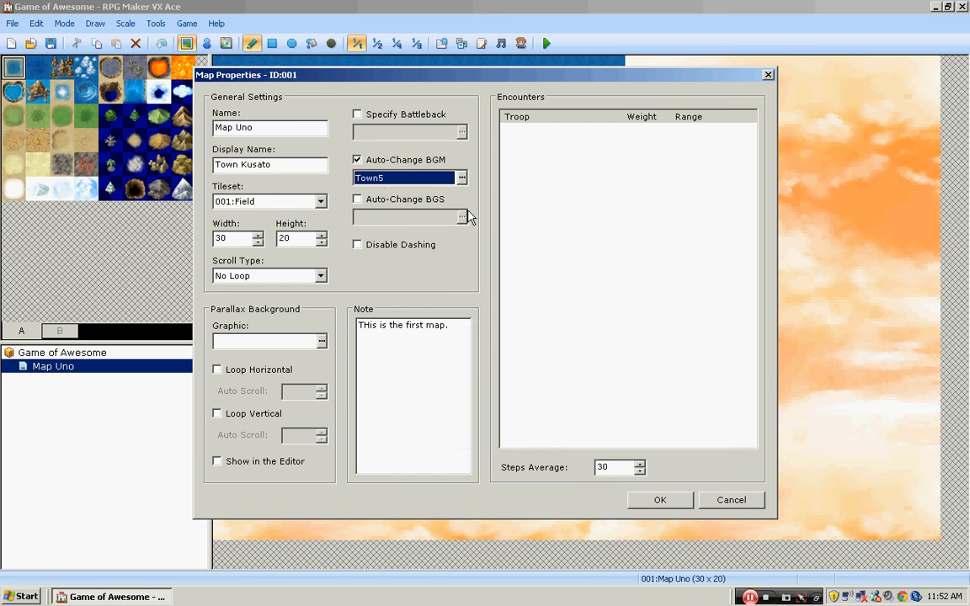
# - Enable Auto-Change BGS, play and stop the Clock sound, and browse River, Wind and Quake
pyautogui.click(358, 201)
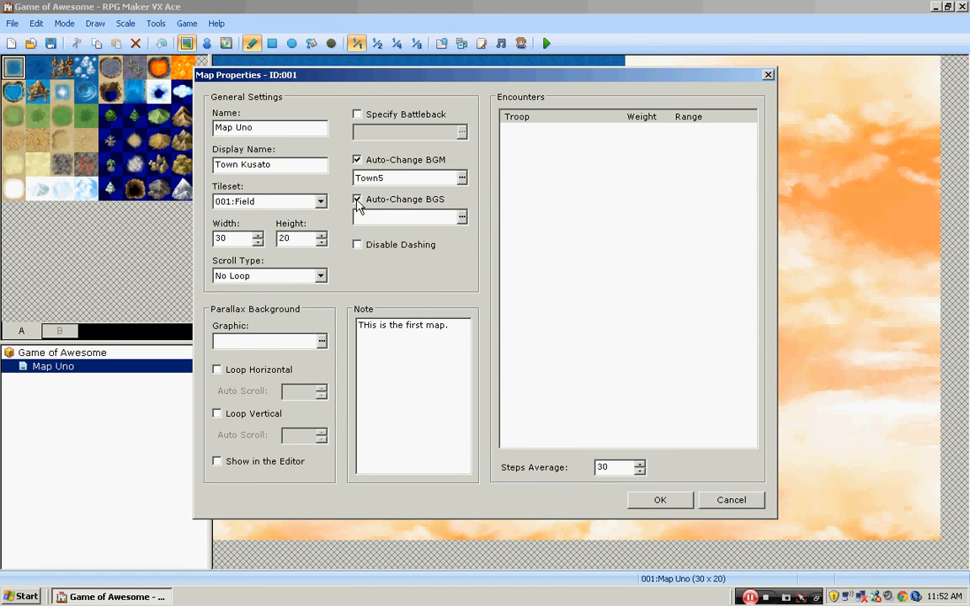
pyautogui.click(462, 217)
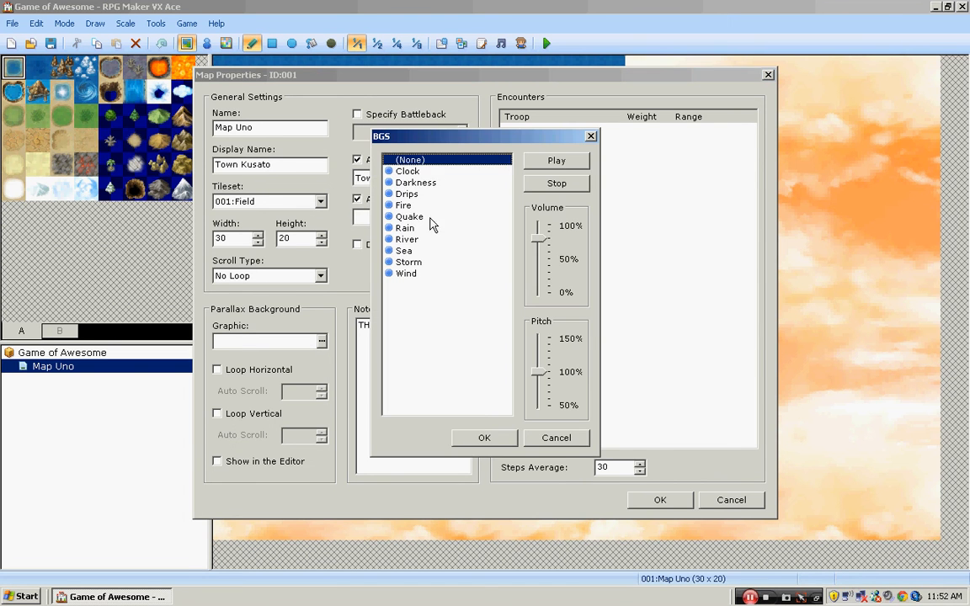
pyautogui.click(425, 171)
pyautogui.click(557, 160)
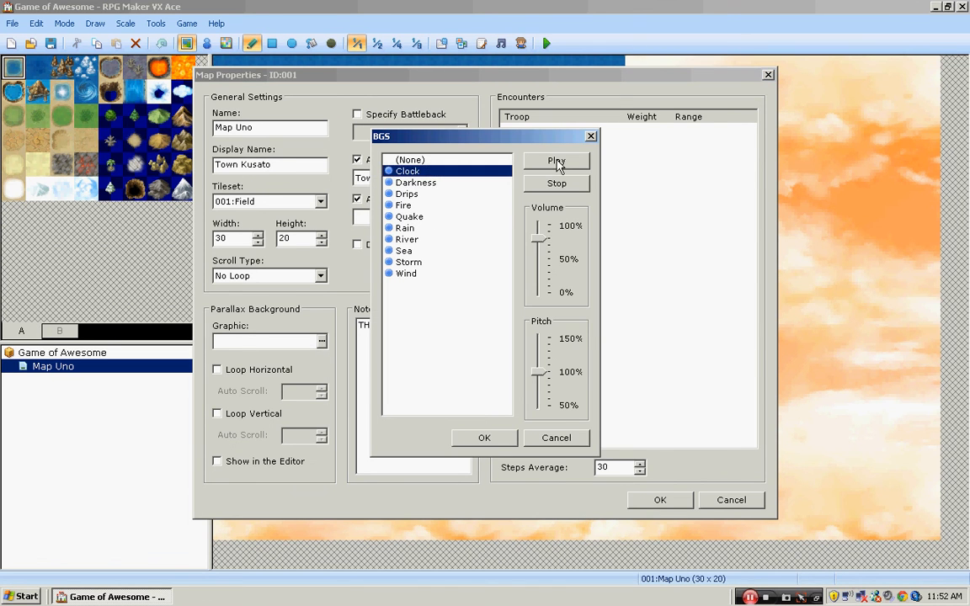
pyautogui.click(557, 184)
pyautogui.click(456, 240)
pyautogui.click(459, 275)
pyautogui.click(439, 217)
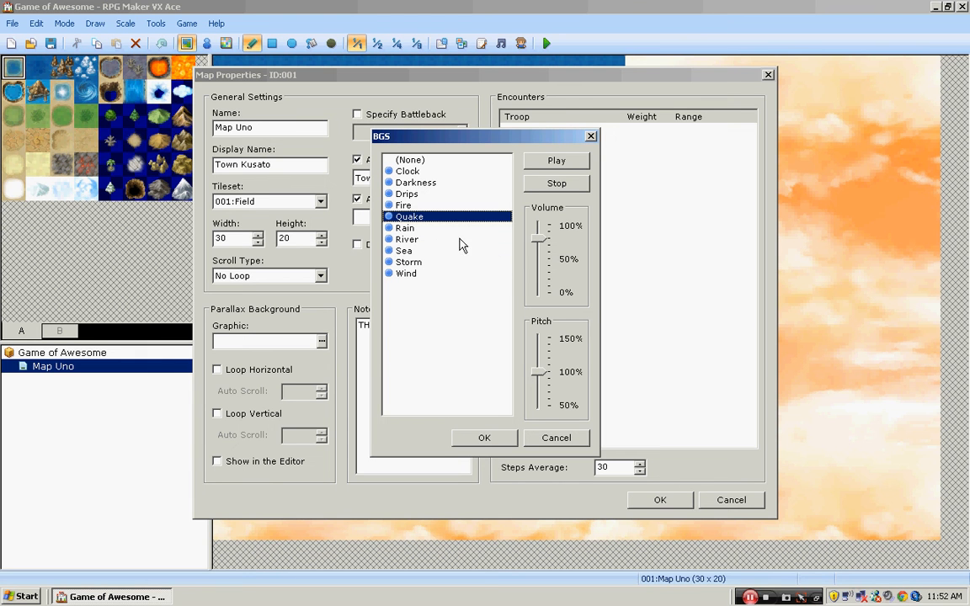
# - Set the map's background sound to (None) and turn off Auto-Change BGS
pyautogui.click(476, 158)
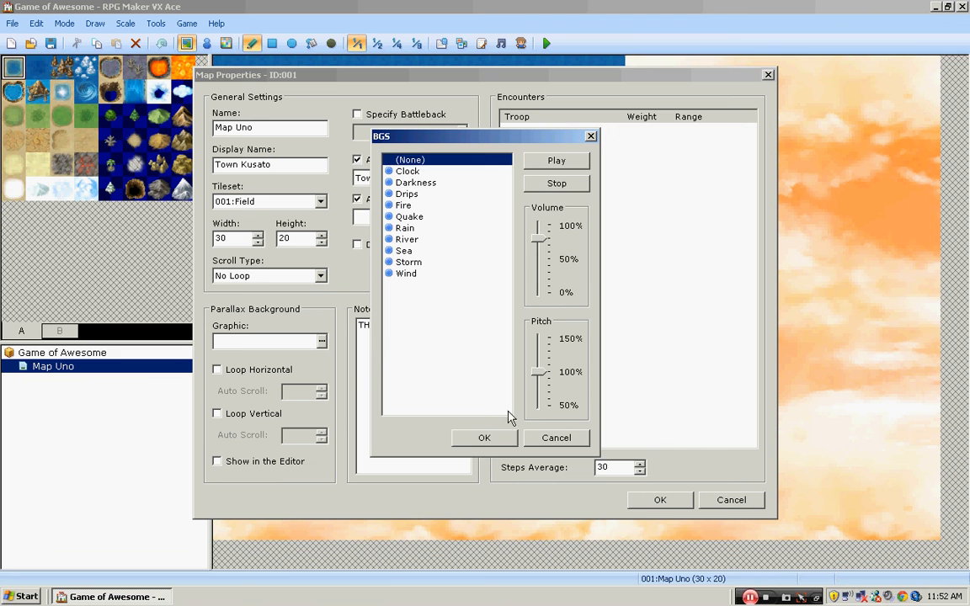
pyautogui.click(505, 442)
pyautogui.click(357, 200)
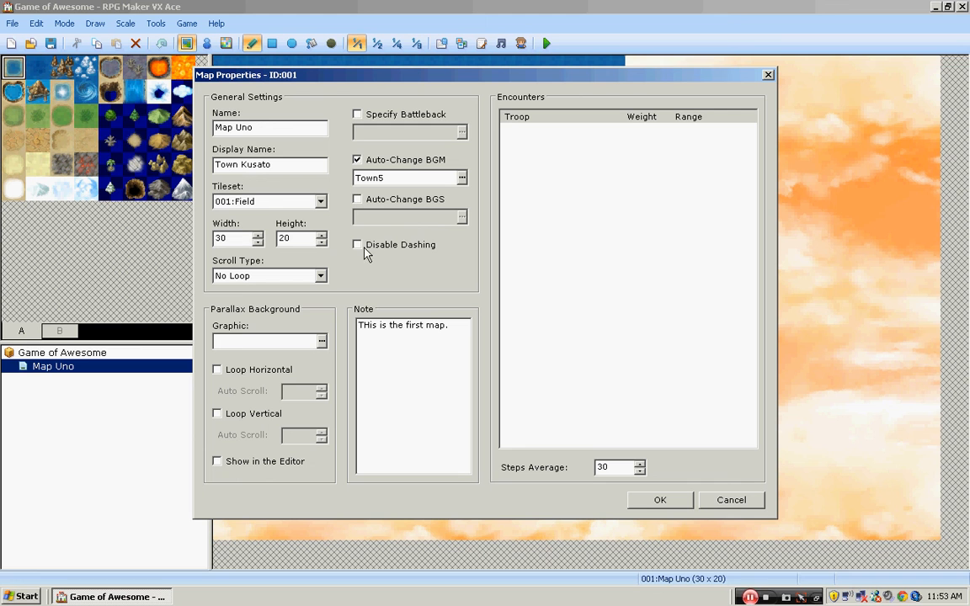
# - Correct the map's note to "This is the first map." and leave Disable Dashing off
pyautogui.click(395, 243)
pyautogui.press('BackSpace')
pyautogui.write('h')
pyautogui.click(358, 245)
# - Open a new entry in the map's encounters, view the available troops and choose 001:Slime*2
pyautogui.click(573, 133)
pyautogui.rightClick(573, 133)
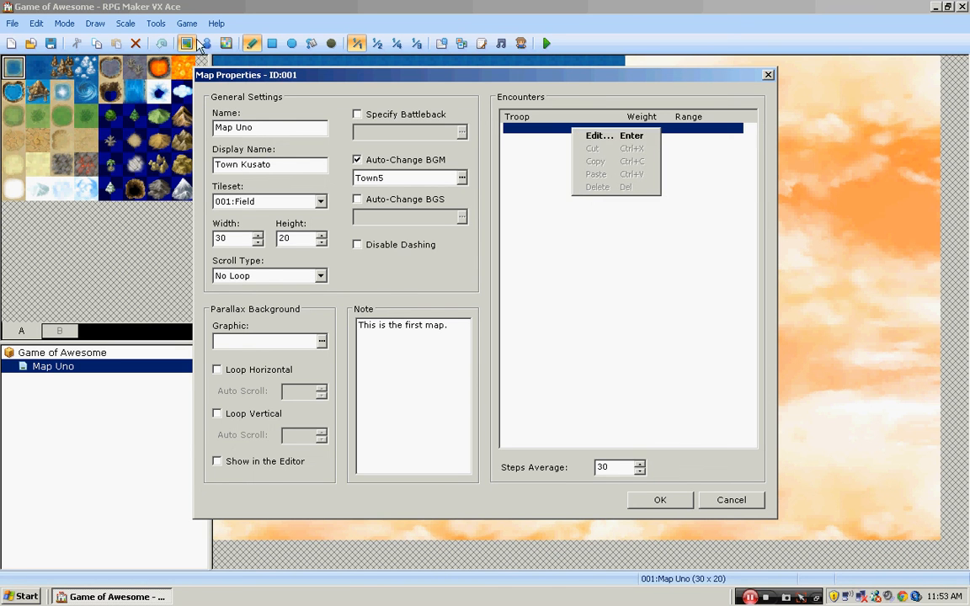
pyautogui.click(227, 48)
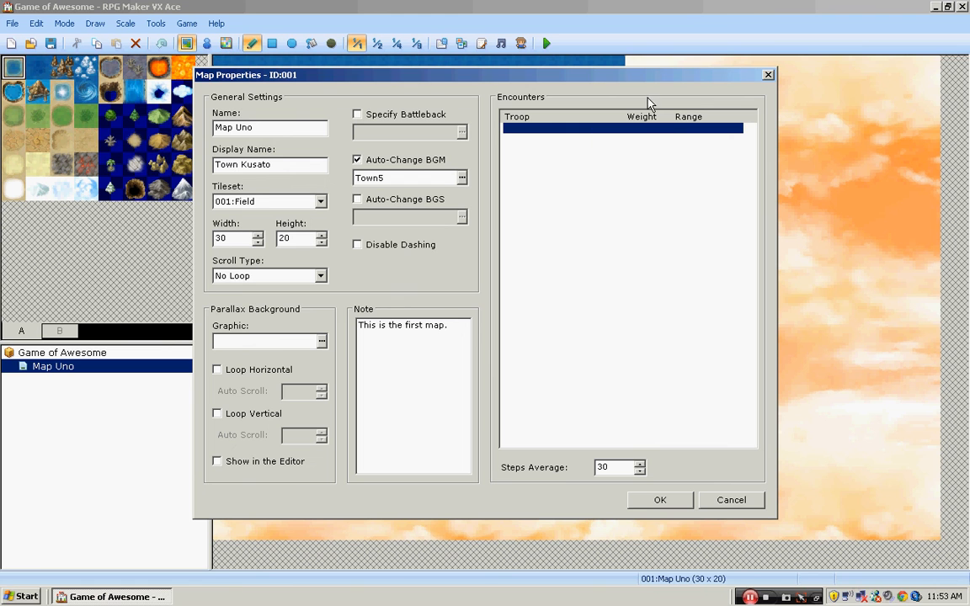
pyautogui.rightClick(637, 136)
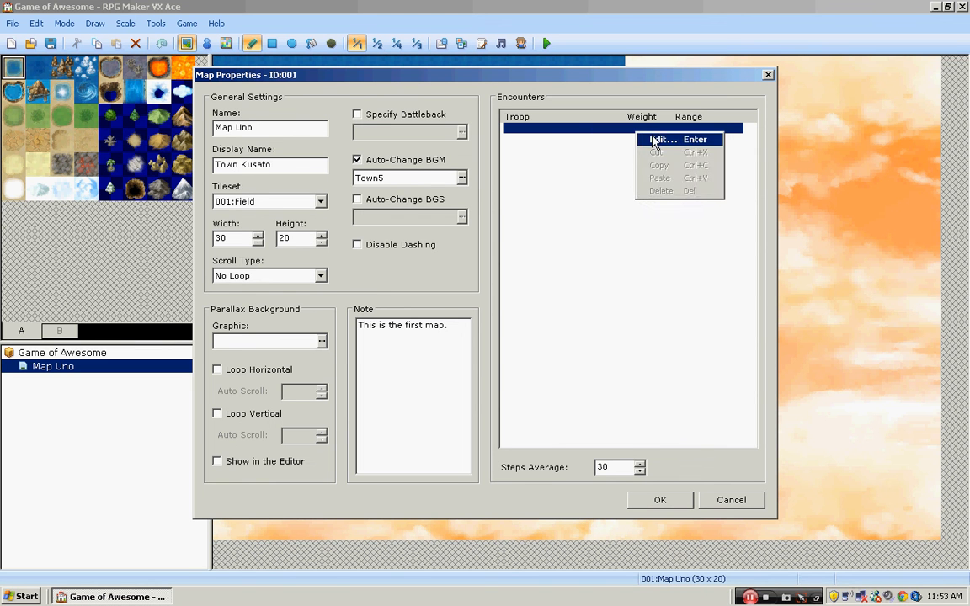
pyautogui.click(658, 140)
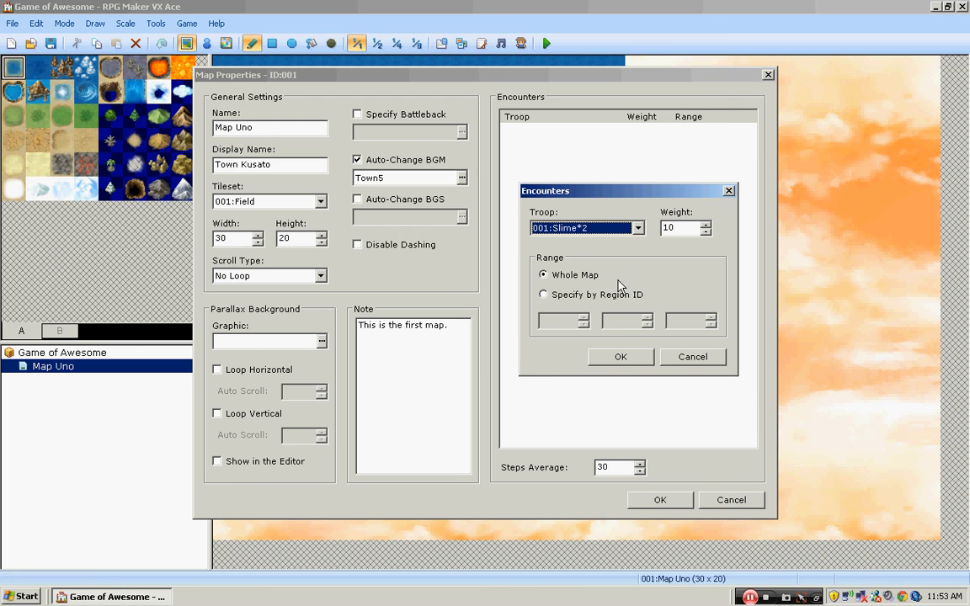
pyautogui.click(633, 229)
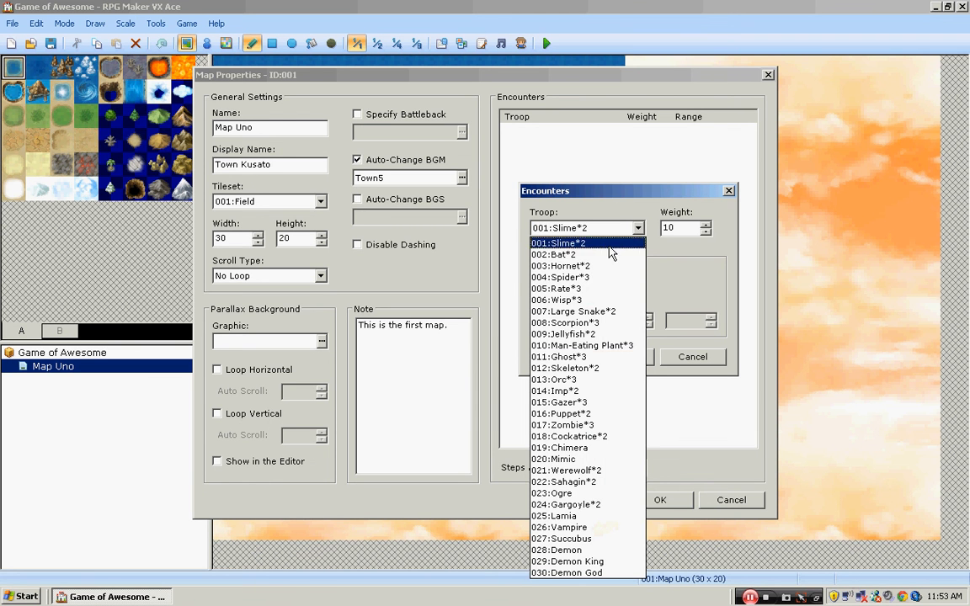
pyautogui.click(613, 244)
# - View the encounter's weight and Specify by Region ID option, return the range to Whole Map and cancel the entry
pyautogui.doubleClick(678, 226)
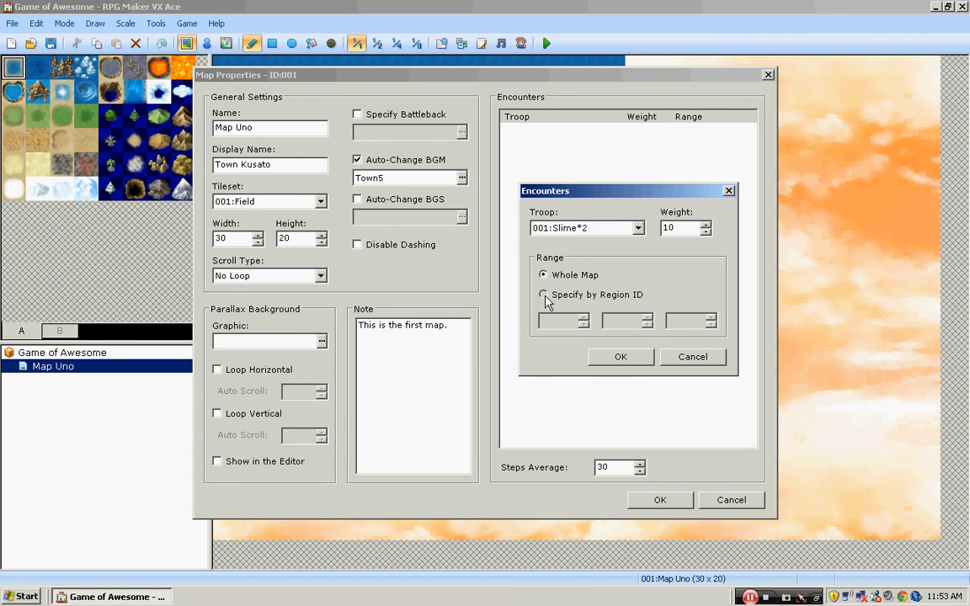
pyautogui.click(543, 295)
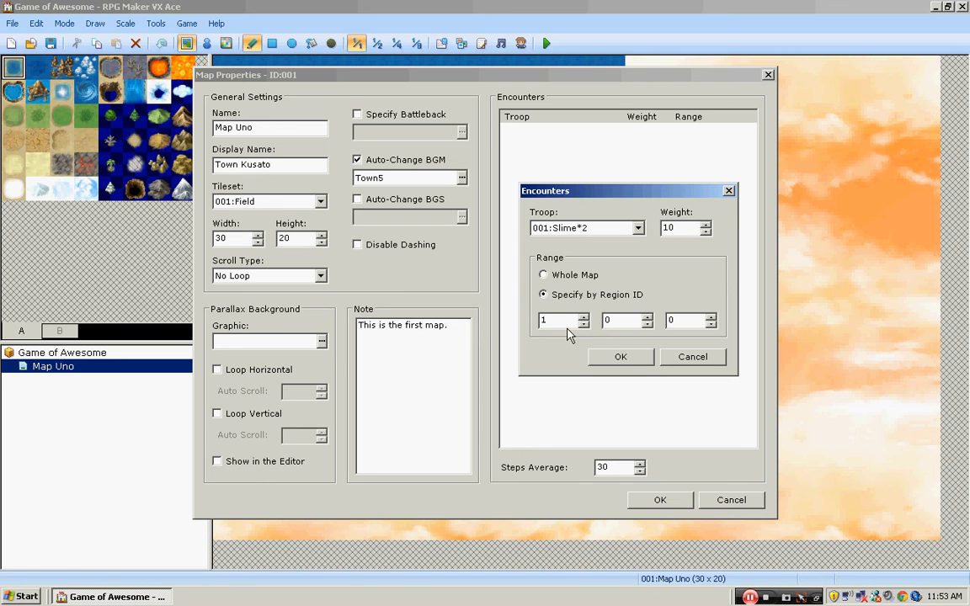
pyautogui.click(543, 275)
pyautogui.click(689, 359)
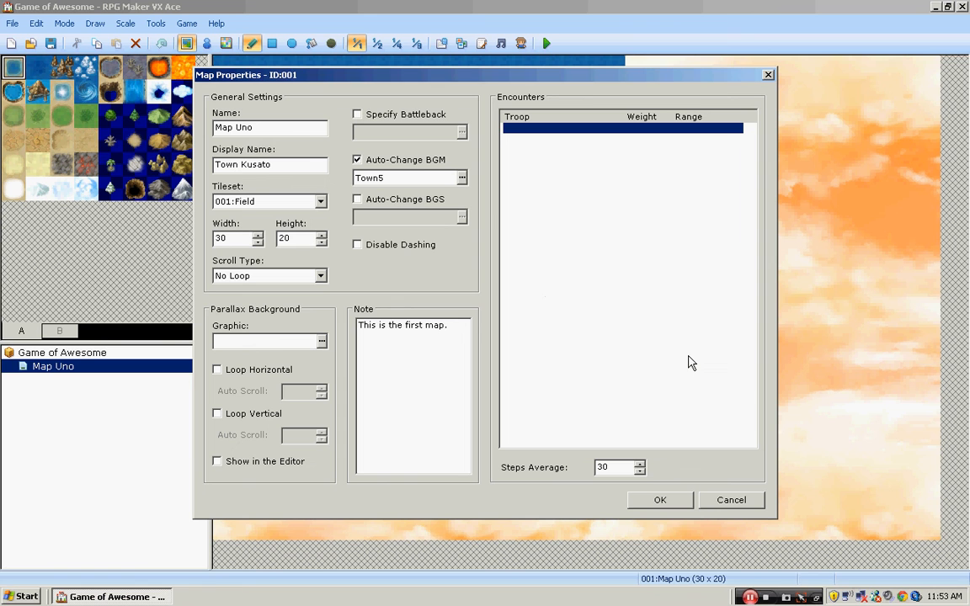
# - Set the map's encounter steps average to 30 and accept the map properties
pyautogui.doubleClick(614, 470)
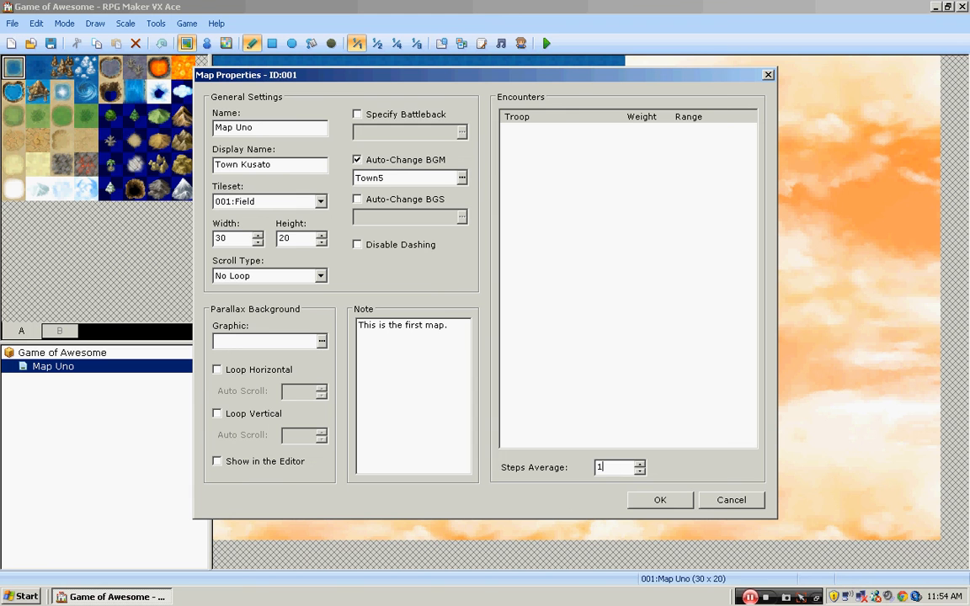
pyautogui.write('1')
pyautogui.write('30')
pyautogui.click(660, 501)
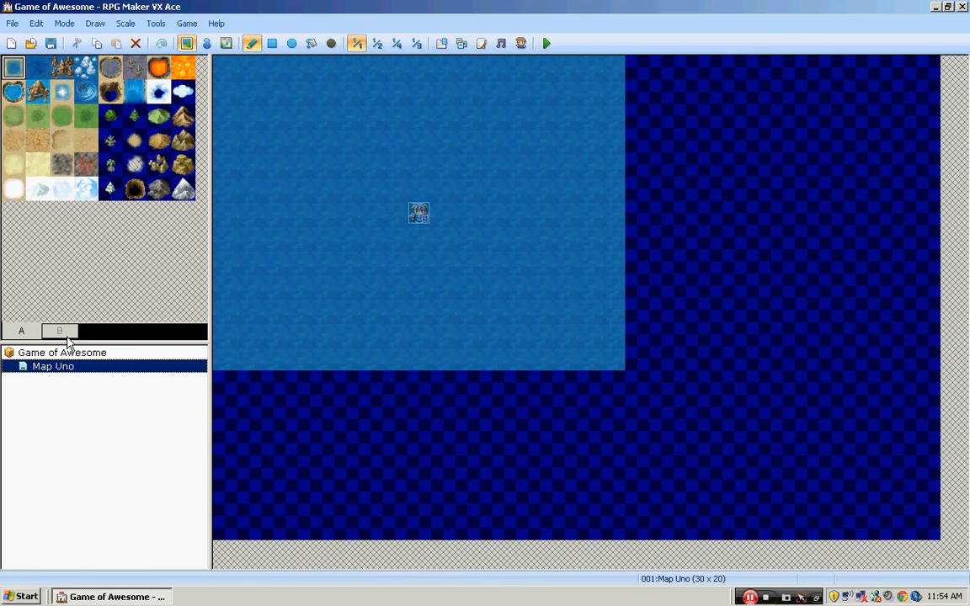
# - View the field tileset's B tiles and try selecting the neighbouring green village tiles
pyautogui.click(59, 330)
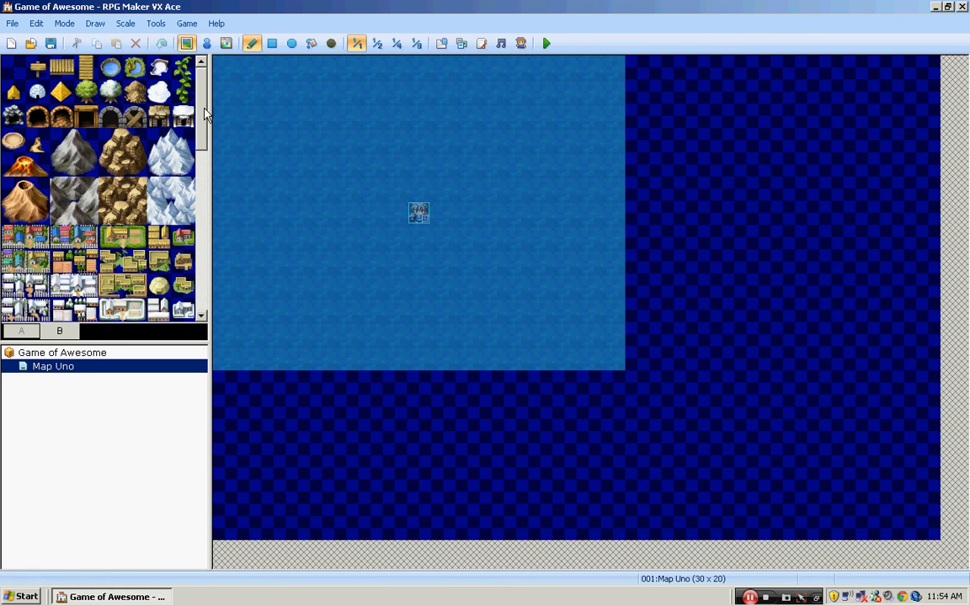
pyautogui.click(134, 244)
pyautogui.click(132, 239)
pyautogui.click(116, 238)
pyautogui.click(131, 238)
pyautogui.click(115, 238)
pyautogui.click(130, 238)
pyautogui.click(115, 239)
# - Open the database's tileset settings and view the A and B tiles of 001:Field
pyautogui.click(443, 43)
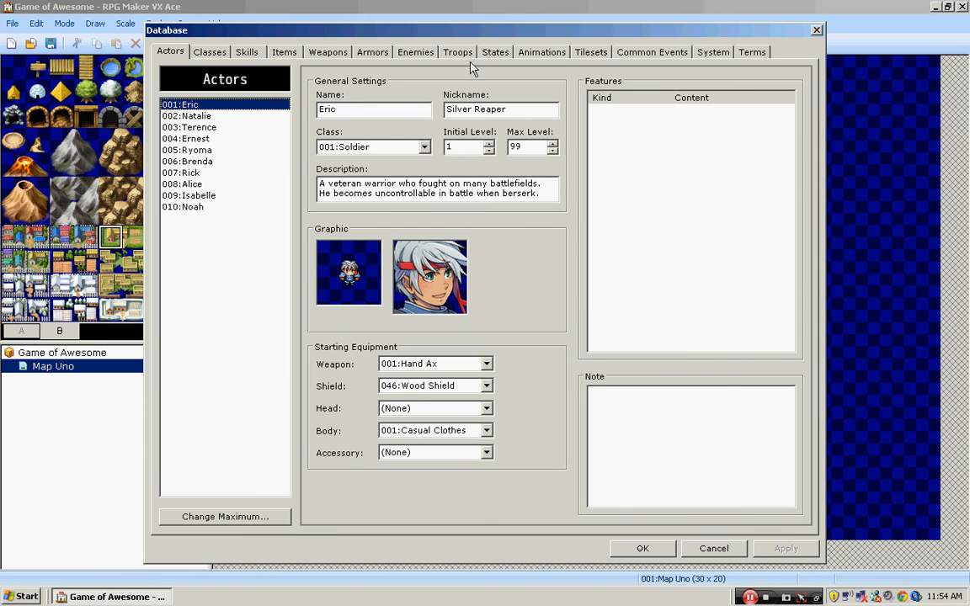
pyautogui.click(591, 52)
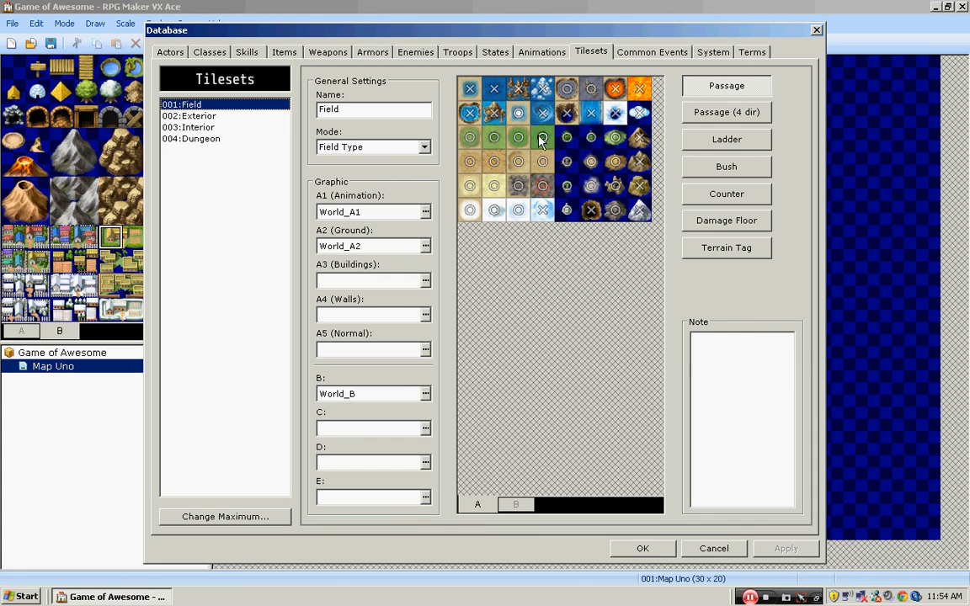
pyautogui.click(516, 504)
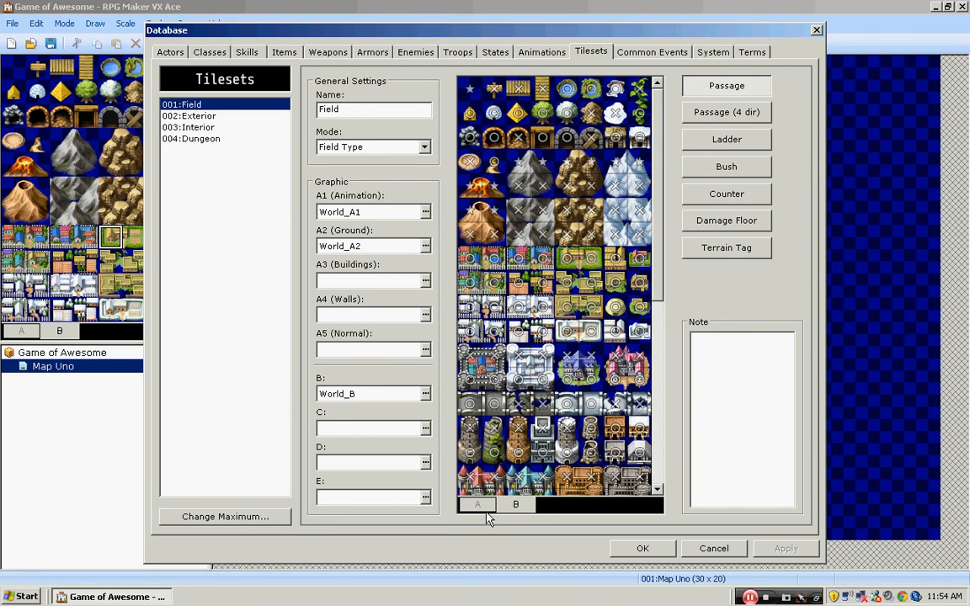
pyautogui.click(477, 504)
# - View the A, B and C tiles of the 002:Exterior tileset
pyautogui.click(223, 117)
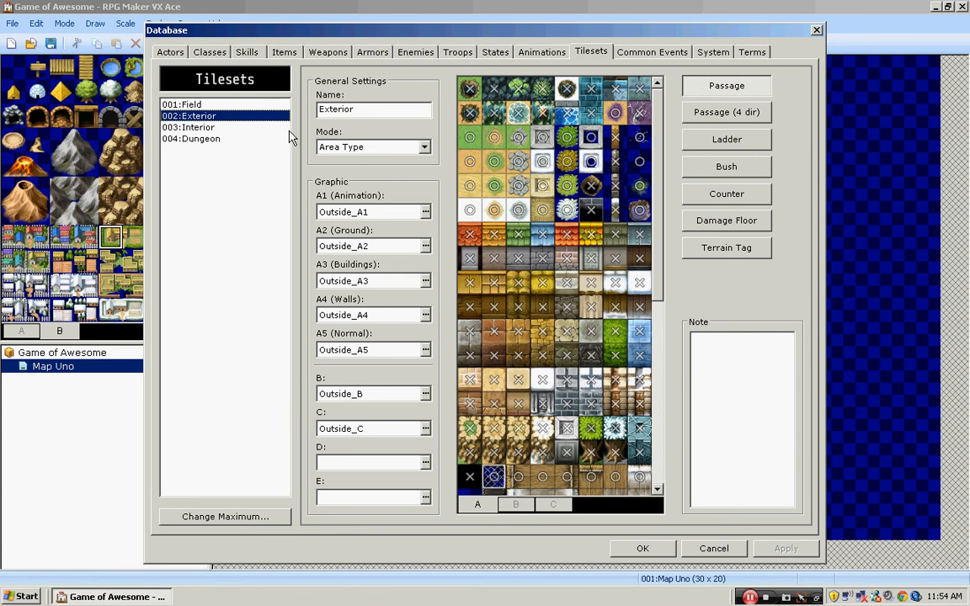
pyautogui.scroll(-2, 649, 231)
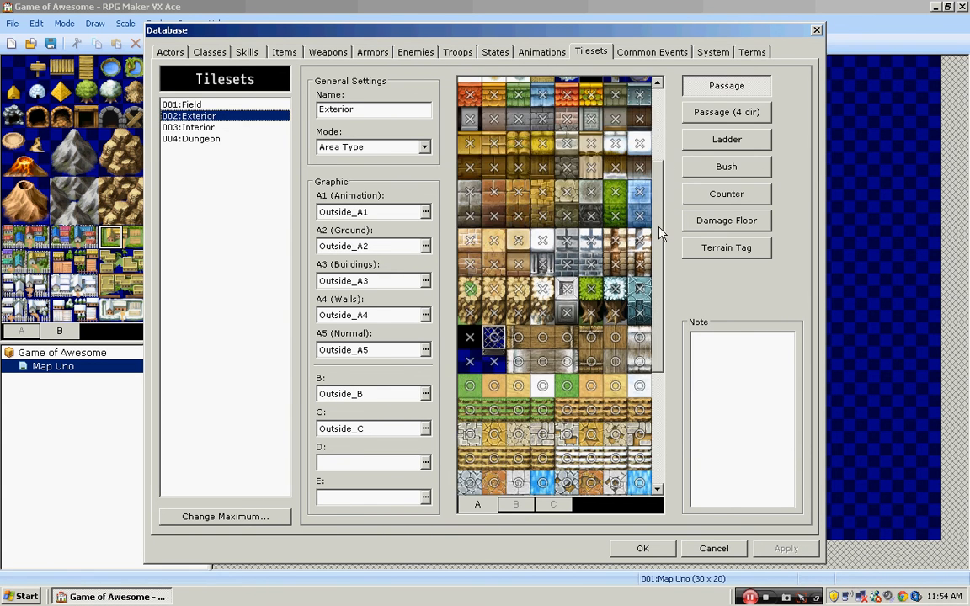
pyautogui.click(516, 504)
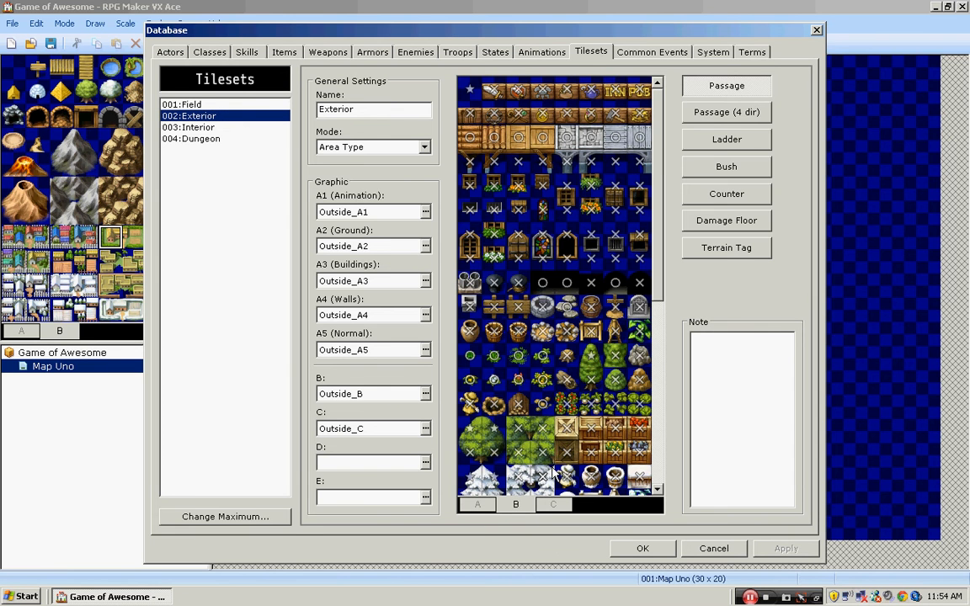
pyautogui.click(554, 505)
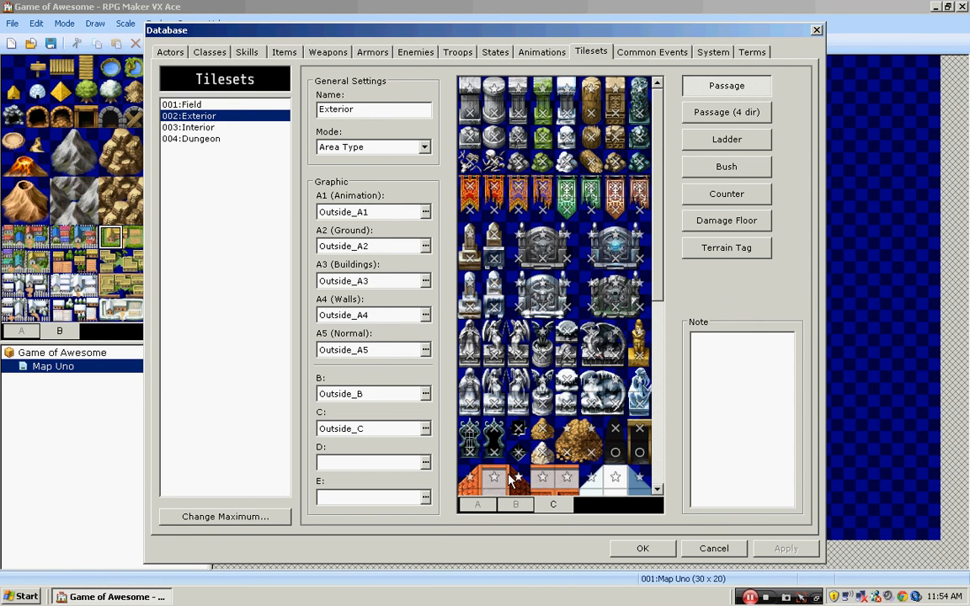
pyautogui.click(477, 504)
# - View the A, B and C tiles of the 003:Interior tileset
pyautogui.click(257, 129)
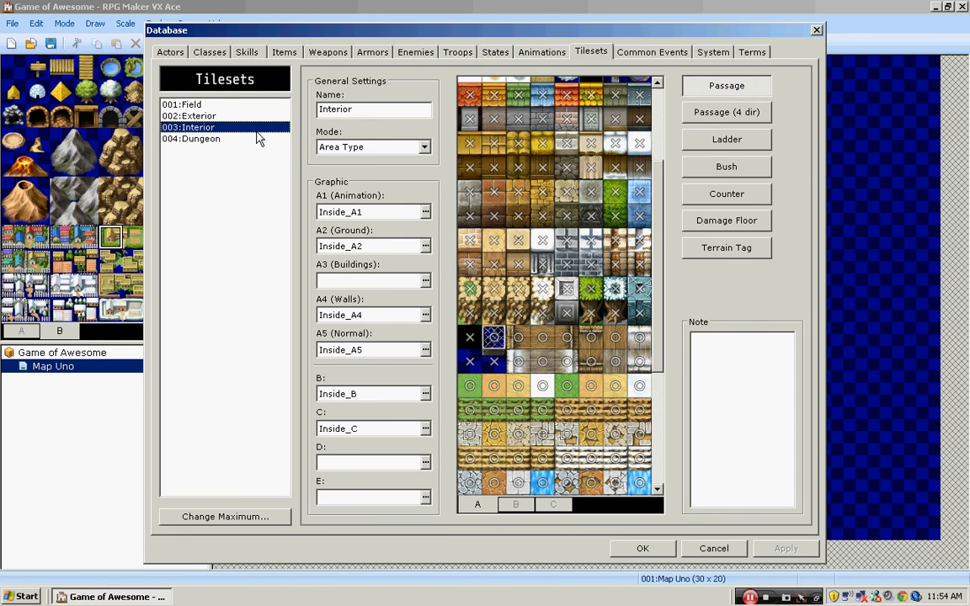
pyautogui.scroll(2, 652, 266)
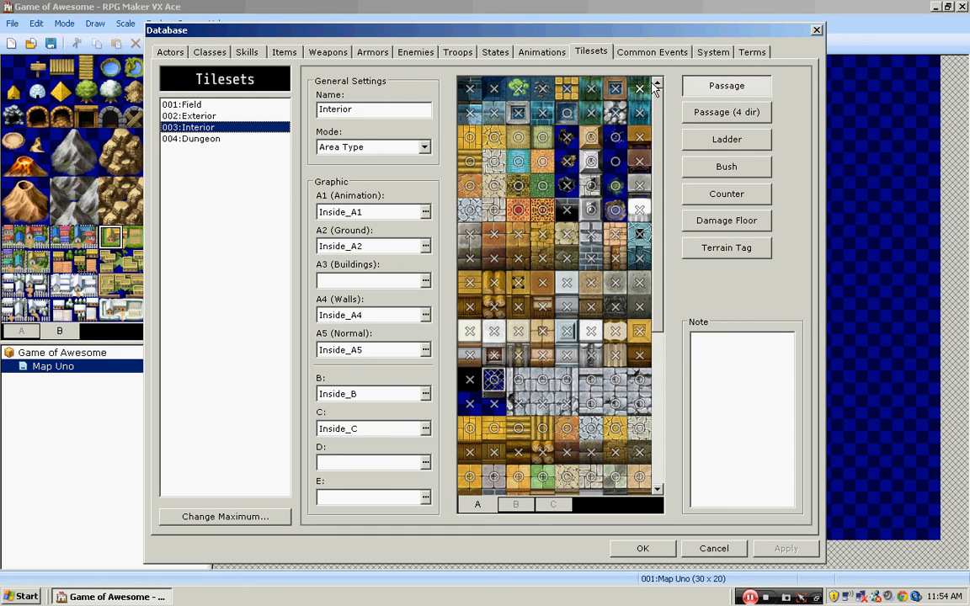
pyautogui.click(516, 505)
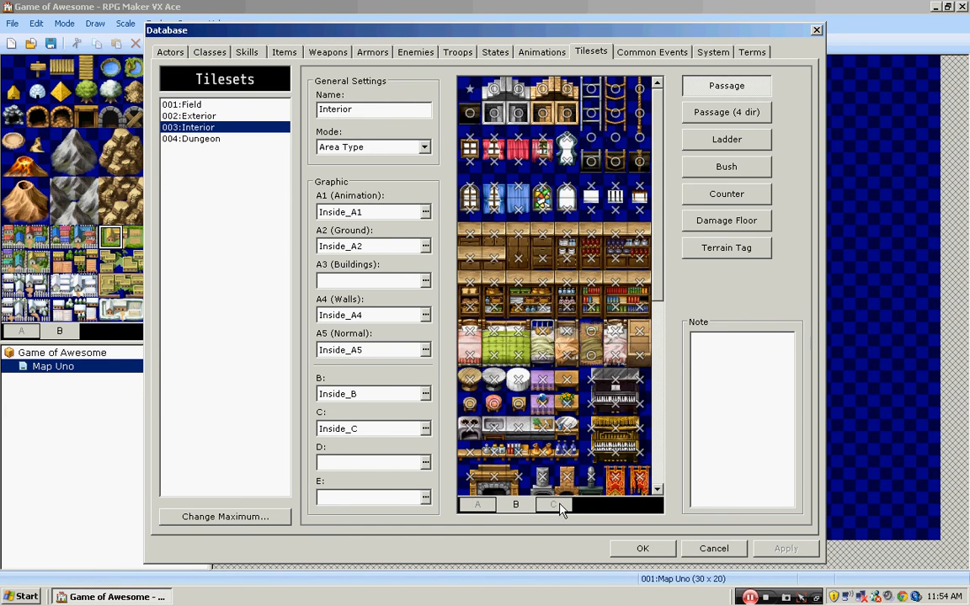
pyautogui.click(553, 505)
pyautogui.click(480, 505)
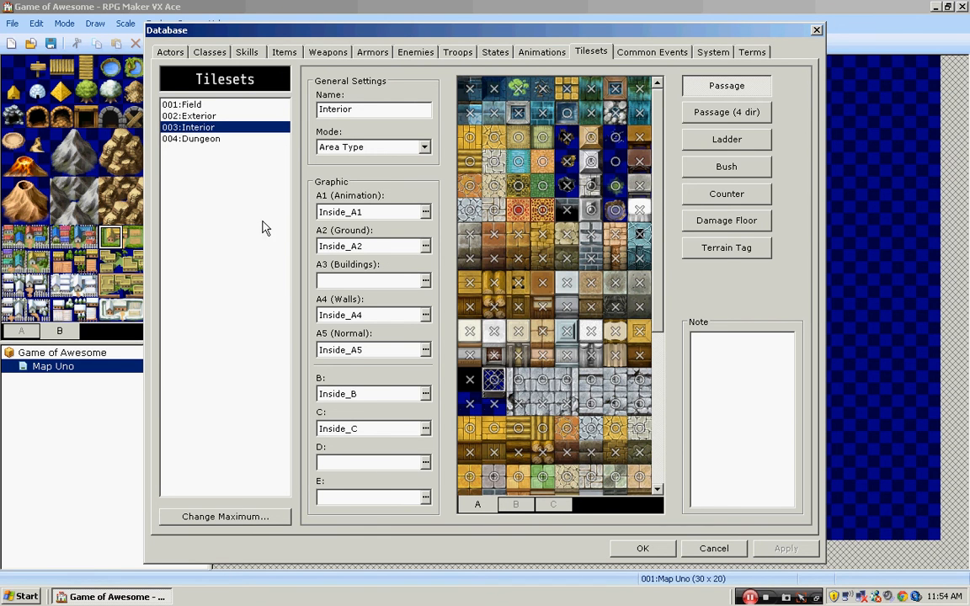
# - View the A tiles and passage marks of the 004:Dungeon tileset
pyautogui.click(244, 139)
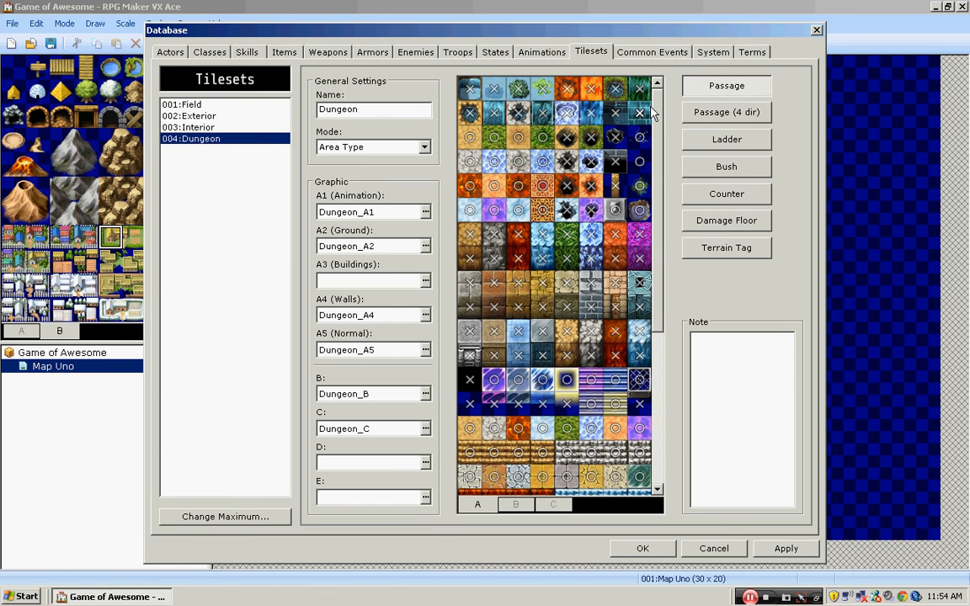
pyautogui.click(640, 112)
pyautogui.moveTo(658, 112)
pyautogui.mouseDown()
pyautogui.moveTo(669, 153)
pyautogui.moveTo(671, 98)
pyautogui.mouseUp()
# - Rename the 001:Field tileset as Overworld
pyautogui.doubleClick(361, 108)
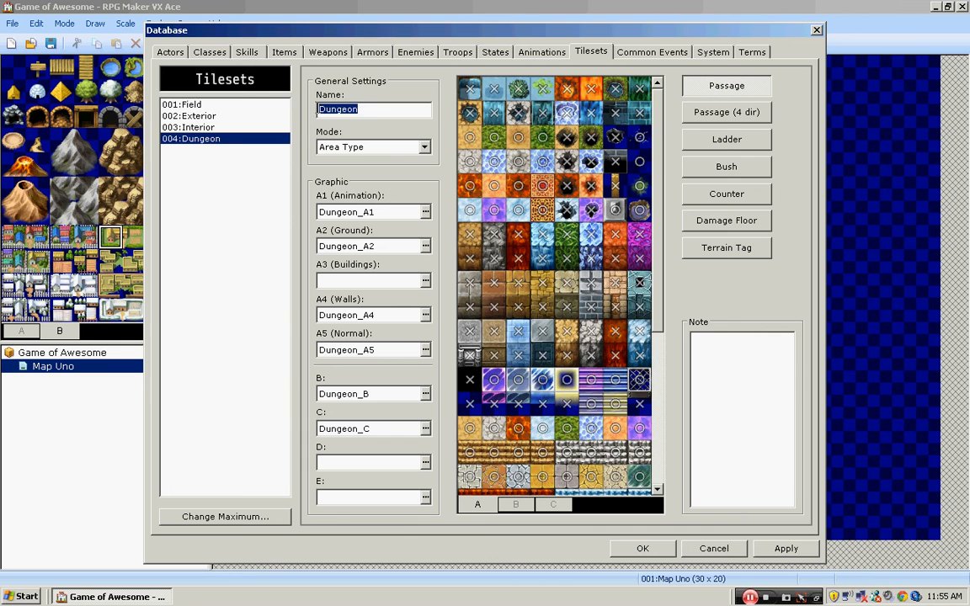
pyautogui.click(241, 104)
pyautogui.doubleClick(358, 110)
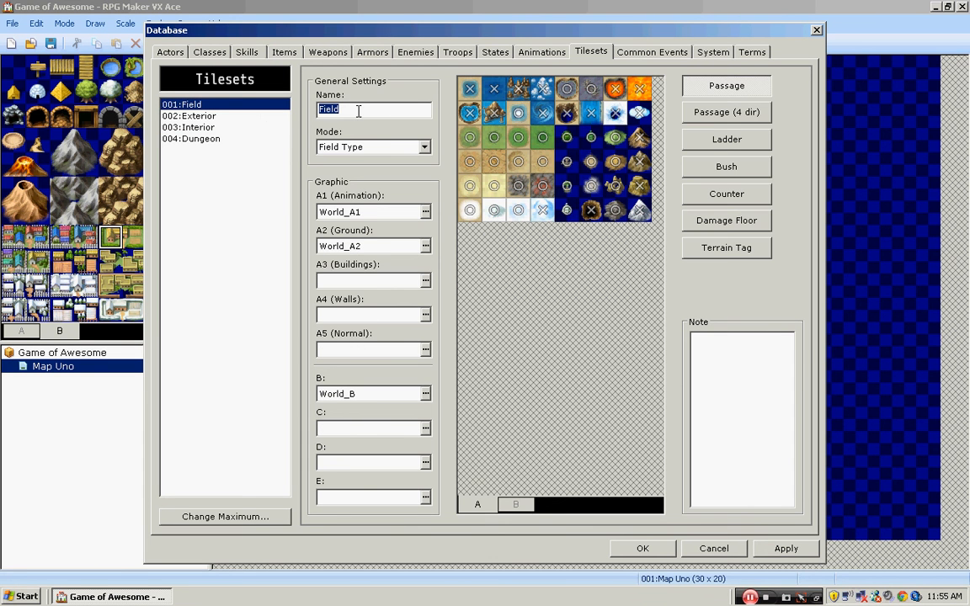
pyautogui.write('OVerworl')
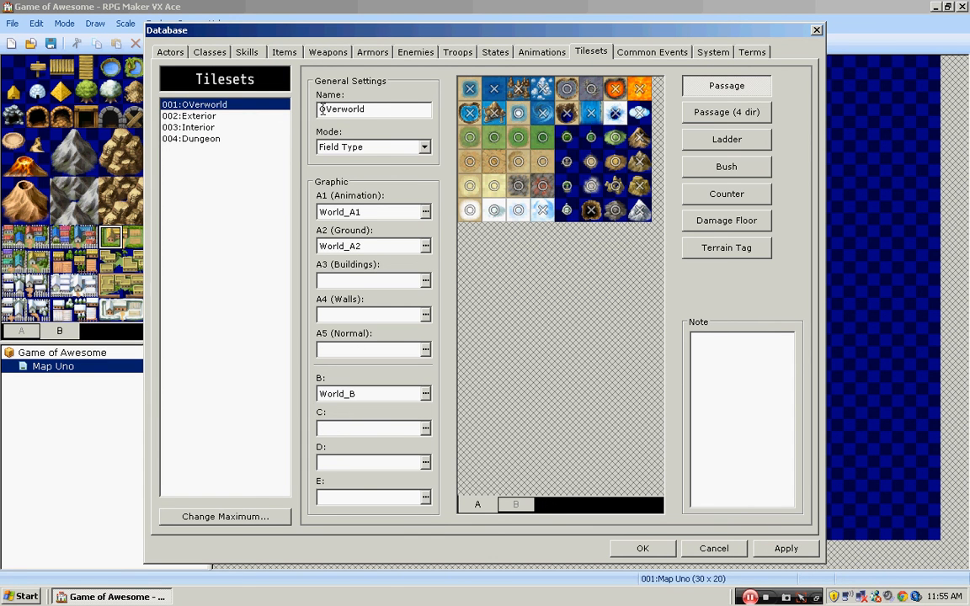
pyautogui.click(332, 112)
pyautogui.press('BackSpace')
pyautogui.write('v')
# - Check the Overworld tileset's available modes, and compare the mode and graphics across the four tilesets
pyautogui.click(425, 149)
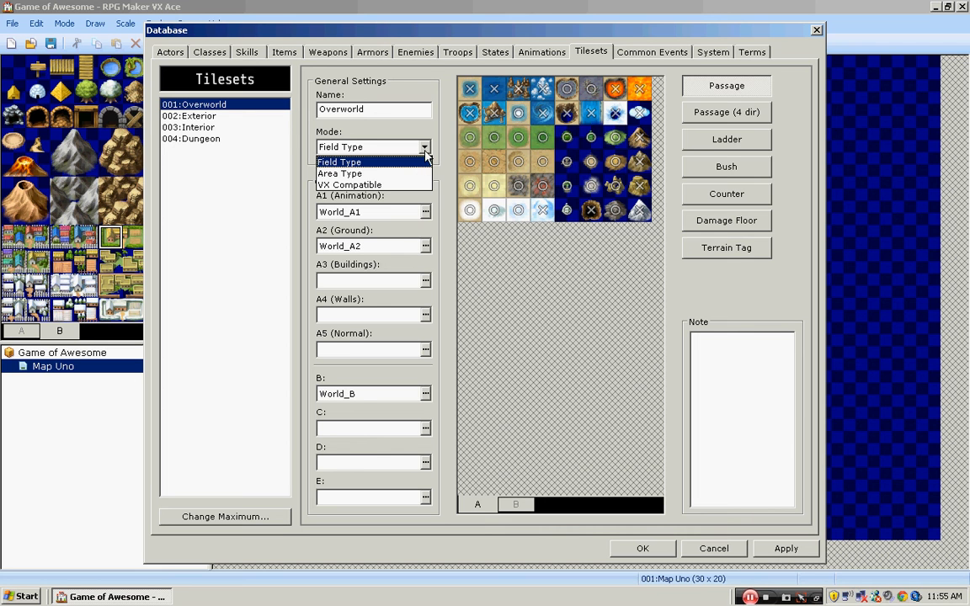
pyautogui.click(425, 149)
pyautogui.click(255, 116)
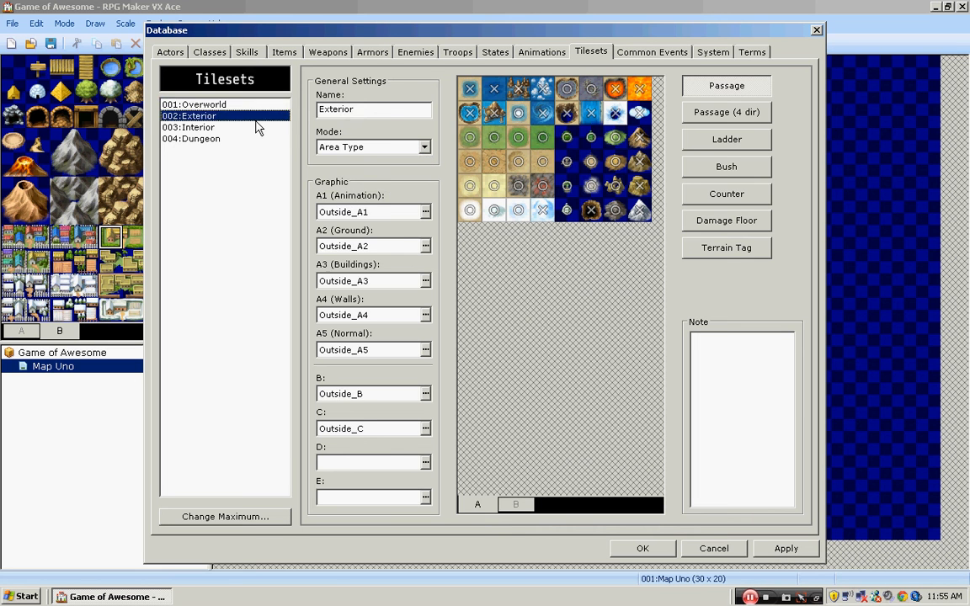
pyautogui.click(257, 139)
pyautogui.click(254, 105)
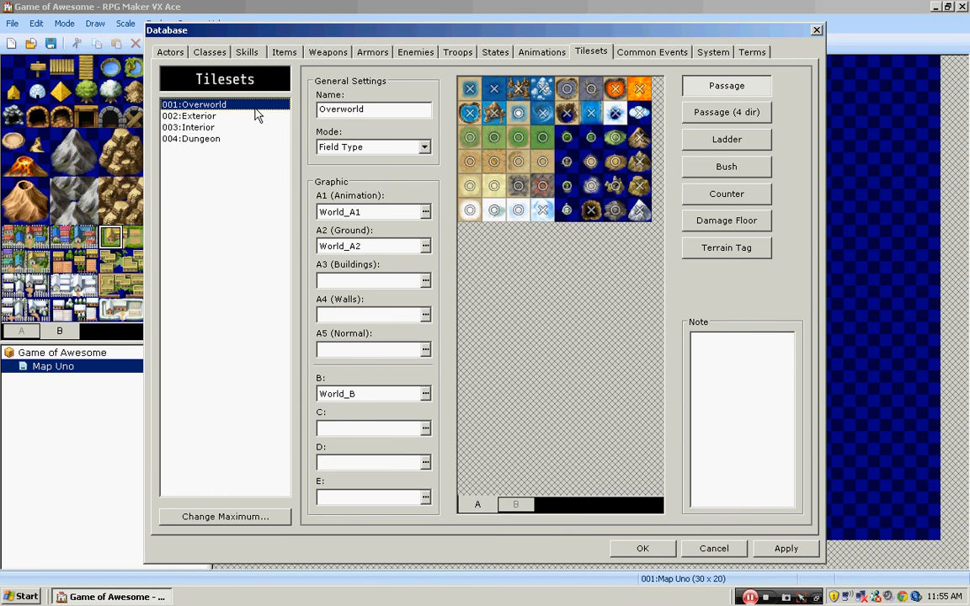
pyautogui.click(256, 116)
pyautogui.click(255, 128)
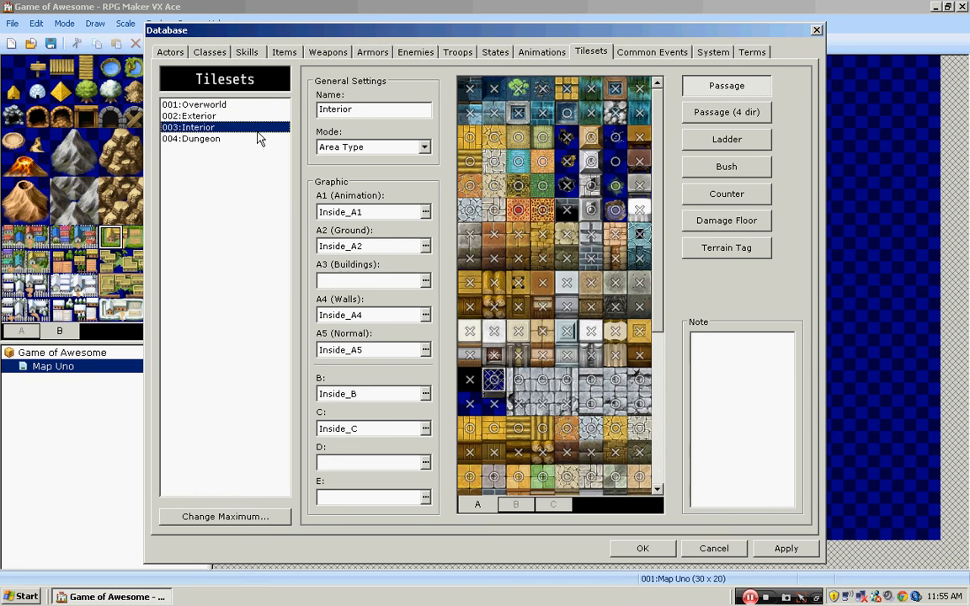
pyautogui.click(258, 139)
# - View the Overworld tileset's B tiles and return to its A tiles
pyautogui.click(253, 106)
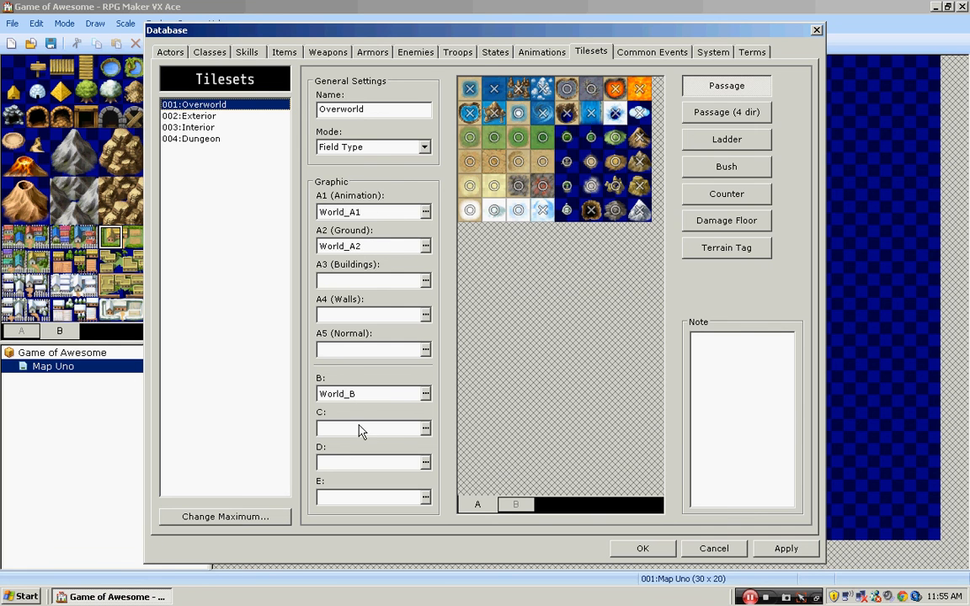
pyautogui.click(509, 504)
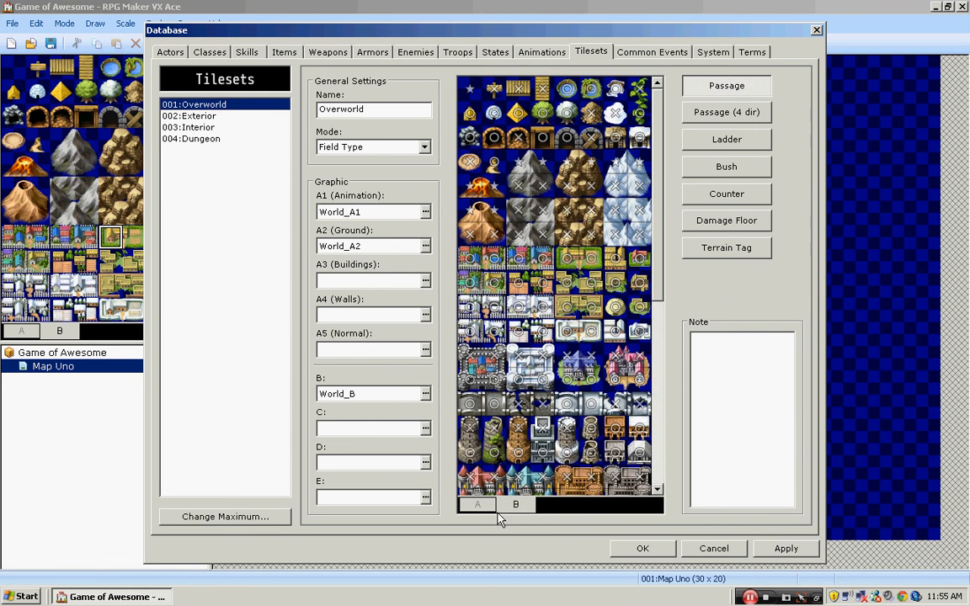
pyautogui.click(478, 505)
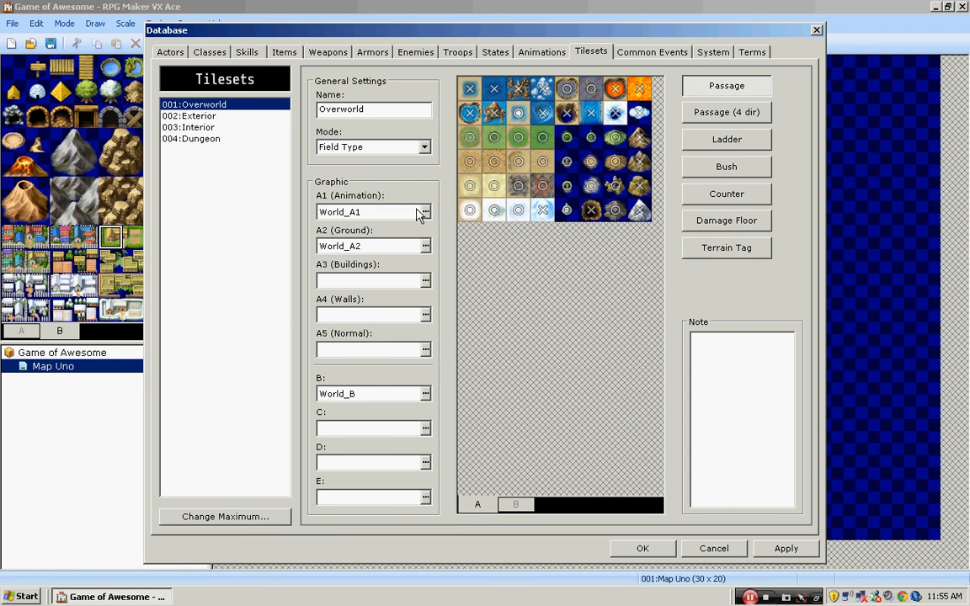
# - Preview the A1 graphic choices for the Overworld tileset, keep World_A1, and apply the database changes
pyautogui.click(425, 212)
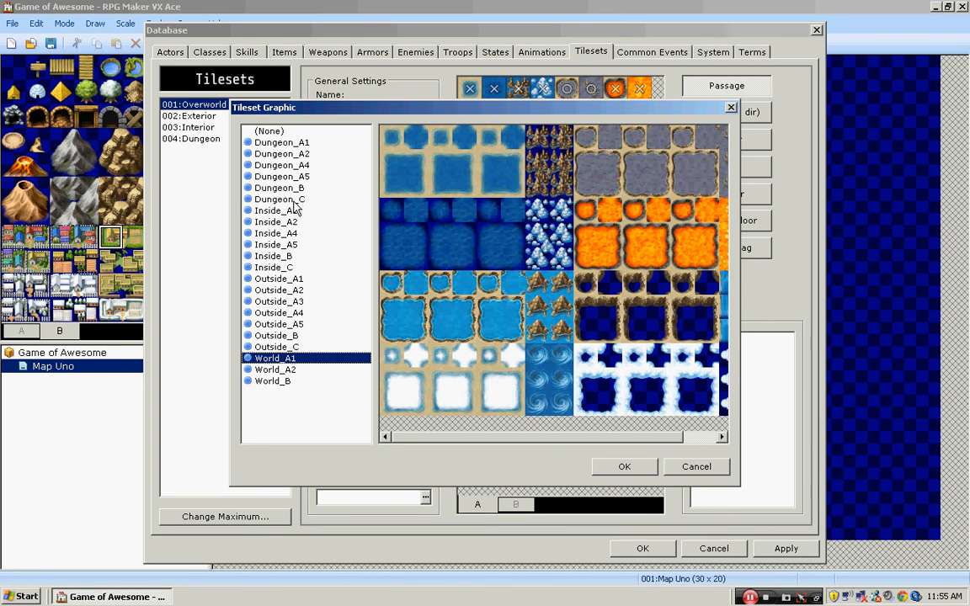
pyautogui.click(276, 222)
pyautogui.click(271, 358)
pyautogui.click(624, 466)
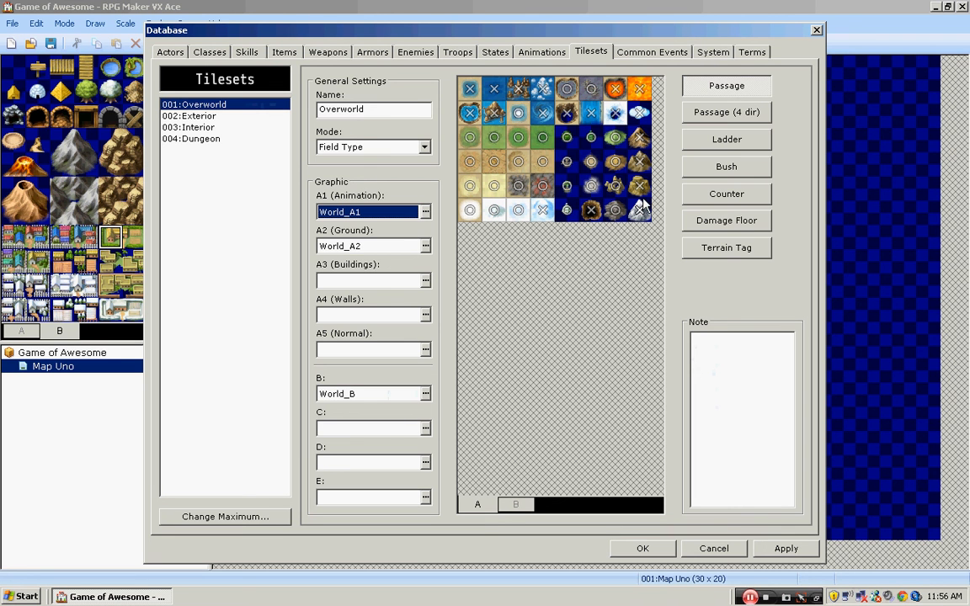
pyautogui.click(784, 552)
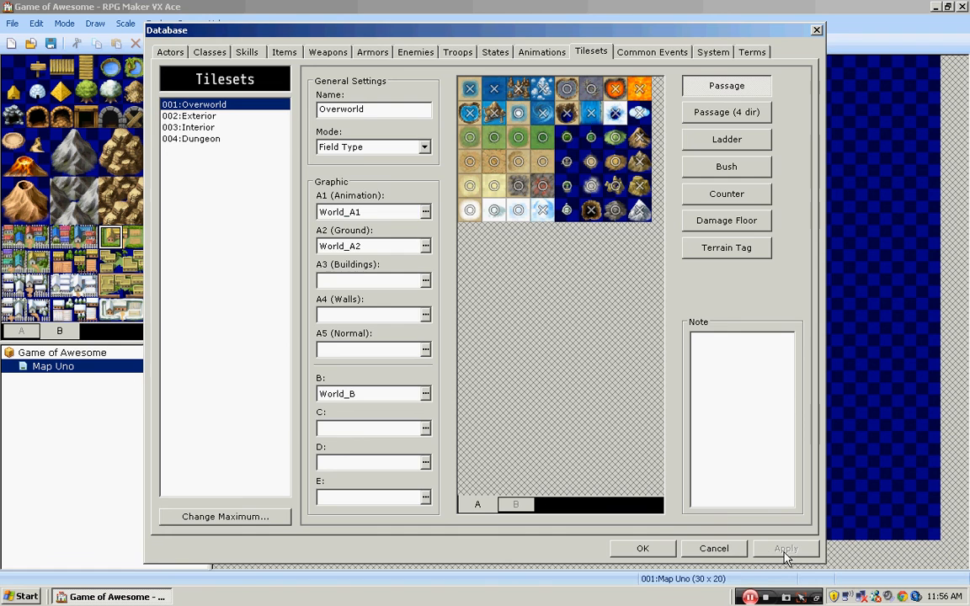
pyautogui.click(644, 549)
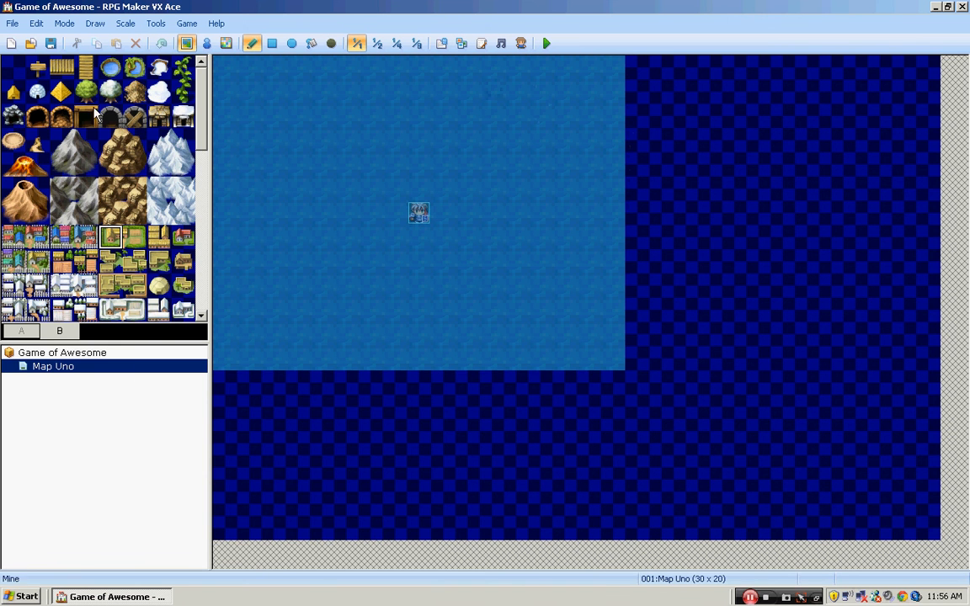
# - Place a single lava tile from the A tiles on the ocean at map cell 002,001
pyautogui.click(22, 330)
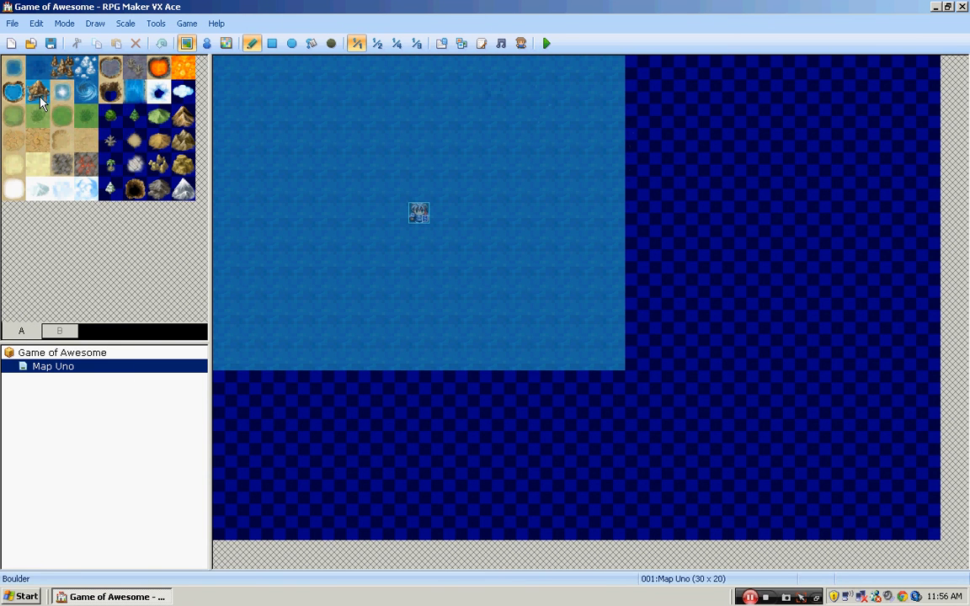
pyautogui.click(110, 67)
pyautogui.click(158, 68)
pyautogui.click(272, 90)
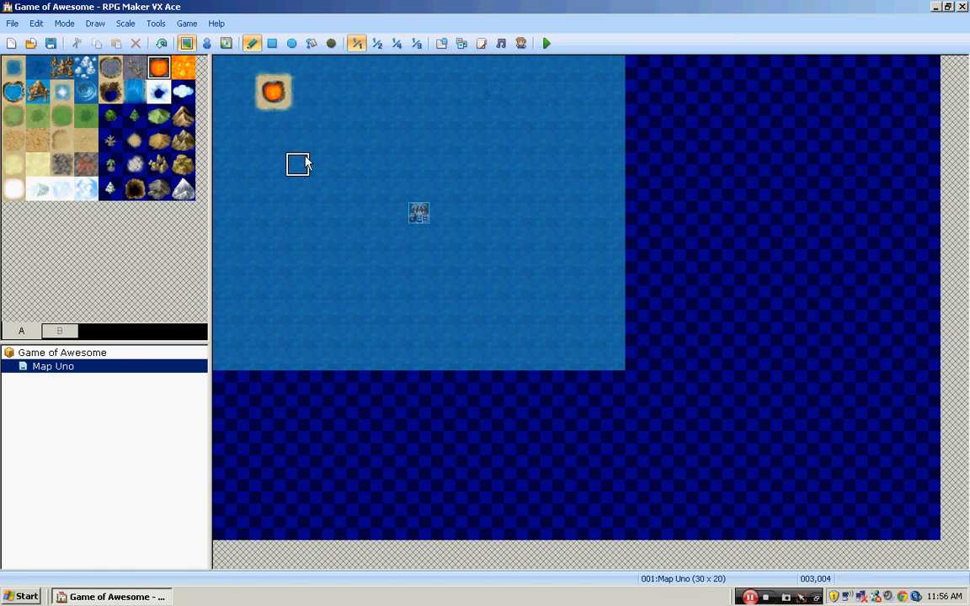
# - Paint an eight-tile lava pool west of the party's start, a 3 by 3 block missing its lower-right tile
pyautogui.click(321, 213)
pyautogui.click(323, 190)
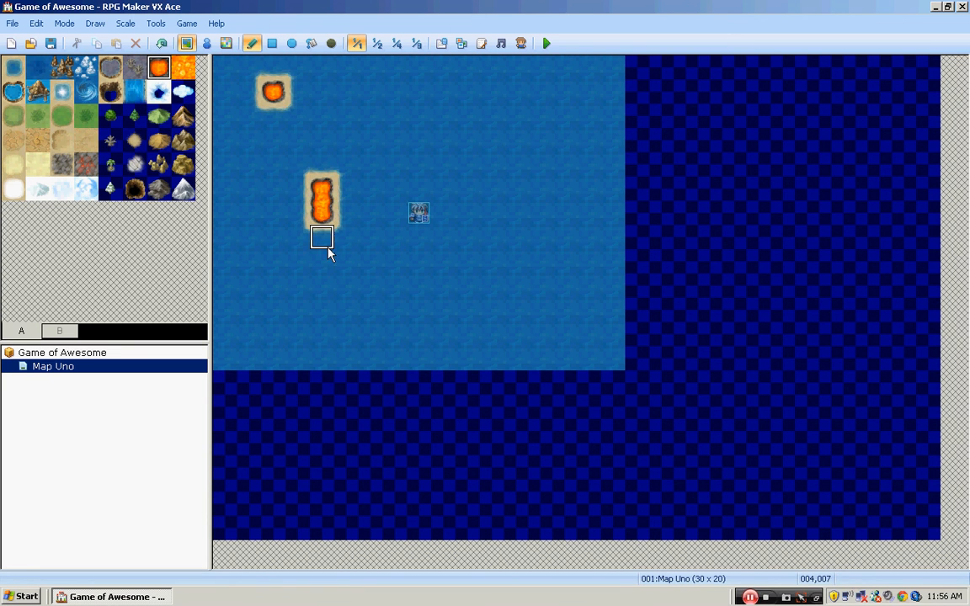
pyautogui.click(327, 252)
pyautogui.click(300, 216)
pyautogui.click(346, 213)
pyautogui.click(346, 189)
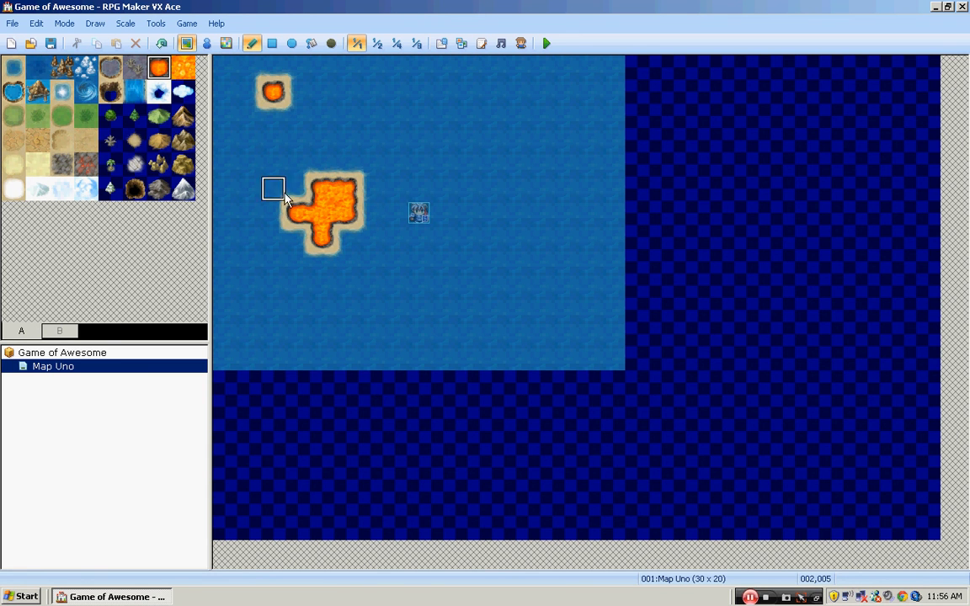
pyautogui.click(297, 190)
pyautogui.click(297, 236)
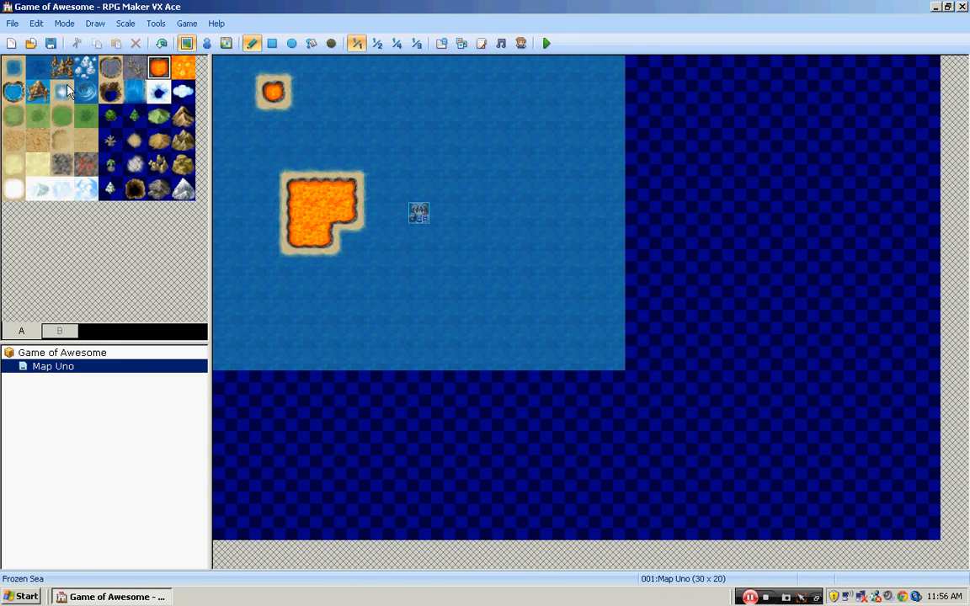
# - Paint over all the lava with Sea tiles and extend the sea slightly past the ocean's lower edge
pyautogui.moveTo(13, 67); pyautogui.dragTo(183, 189)
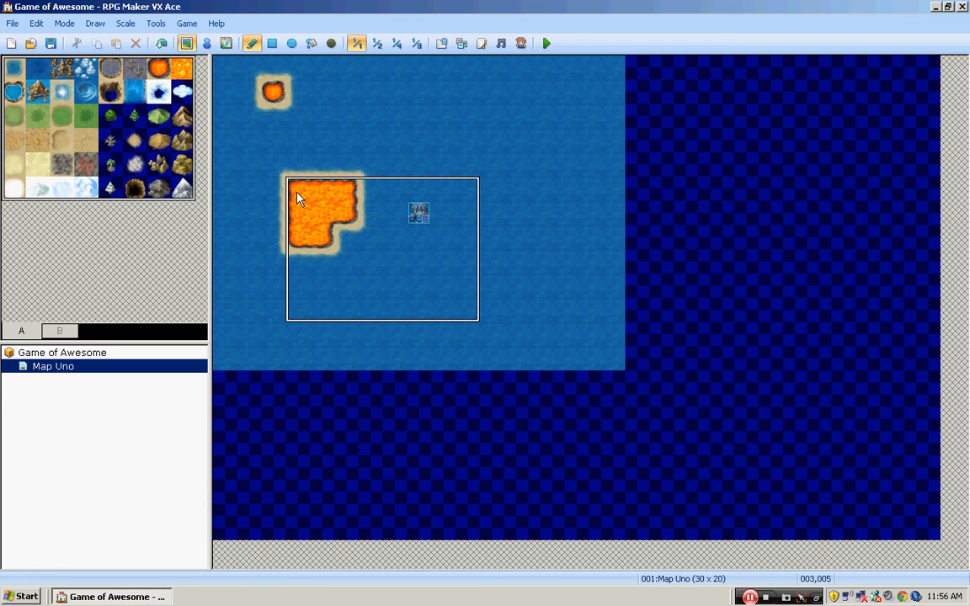
pyautogui.click(14, 68)
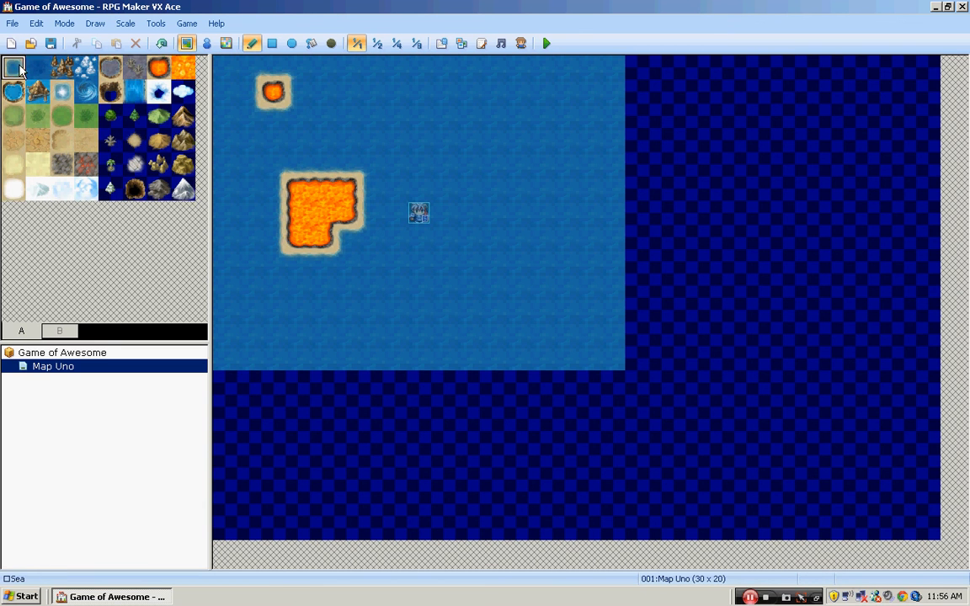
pyautogui.click(322, 215)
pyautogui.click(297, 214)
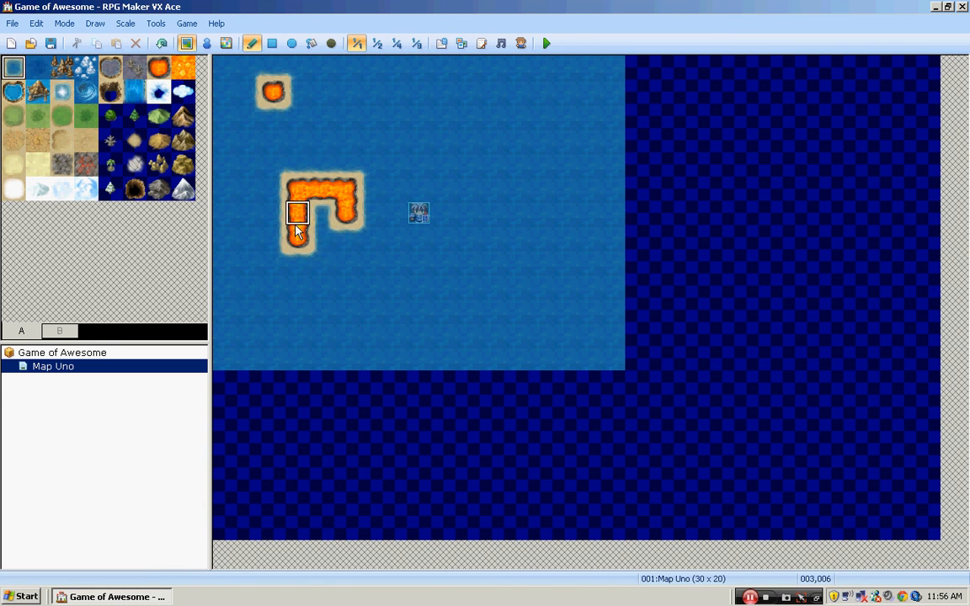
pyautogui.moveTo(322, 190)
pyautogui.mouseDown()
pyautogui.moveTo(349, 216)
pyautogui.moveTo(298, 357)
pyautogui.moveTo(316, 385)
pyautogui.mouseUp()
pyautogui.click(272, 89)
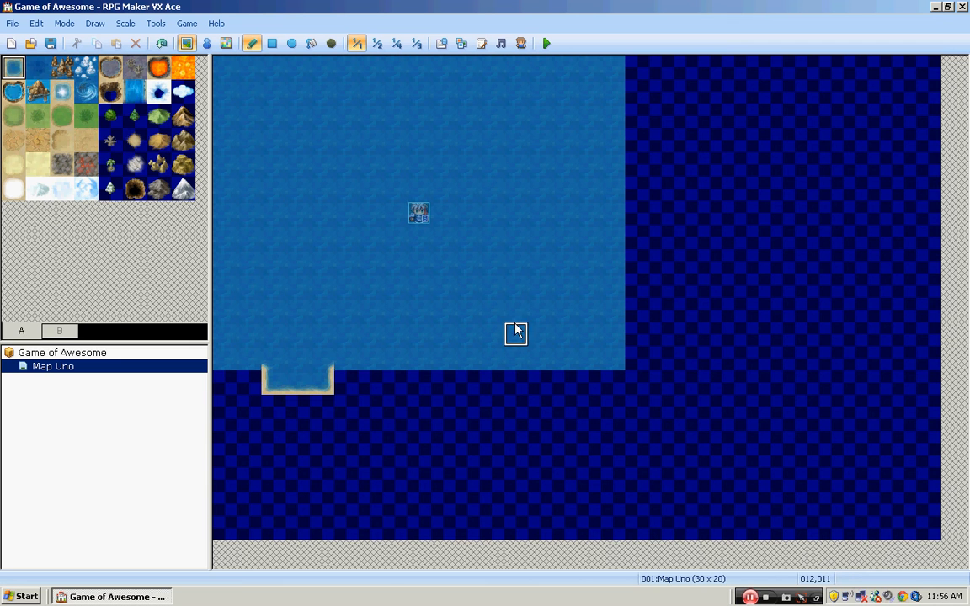
pyautogui.click(418, 361)
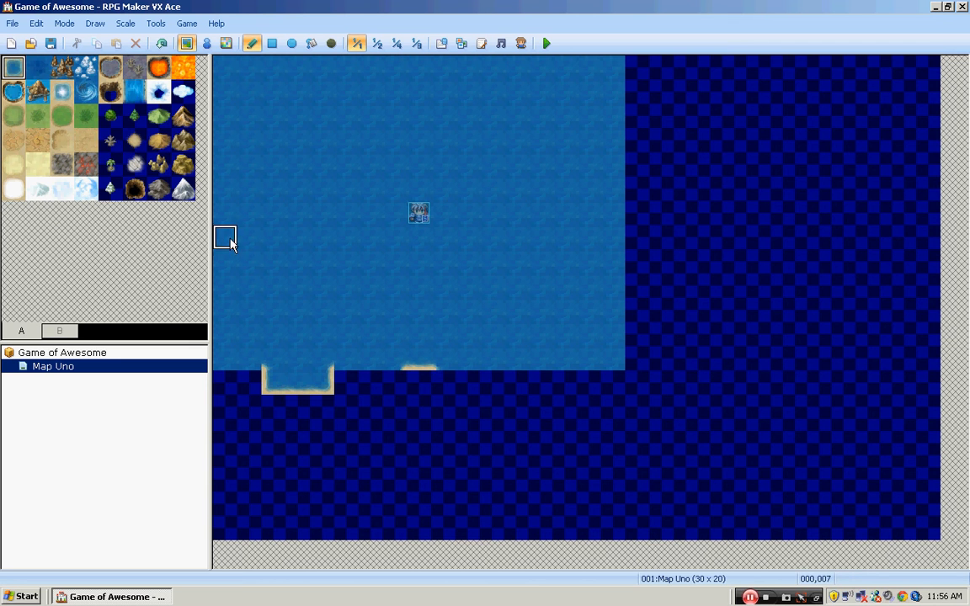
# - Open the database and view the Exterior tileset's four-direction passage settings for its A, B and C tiles
pyautogui.click(441, 43)
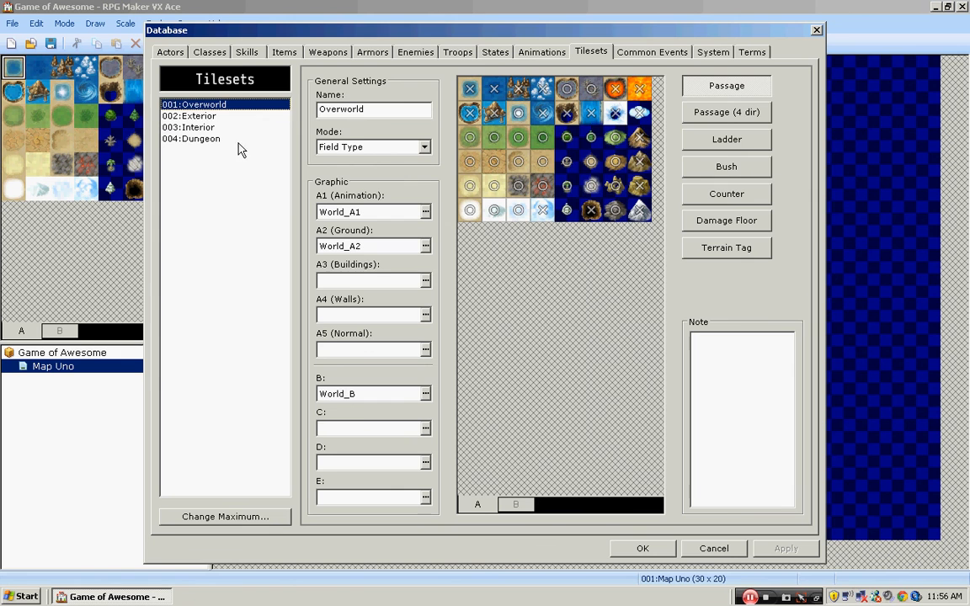
pyautogui.click(193, 116)
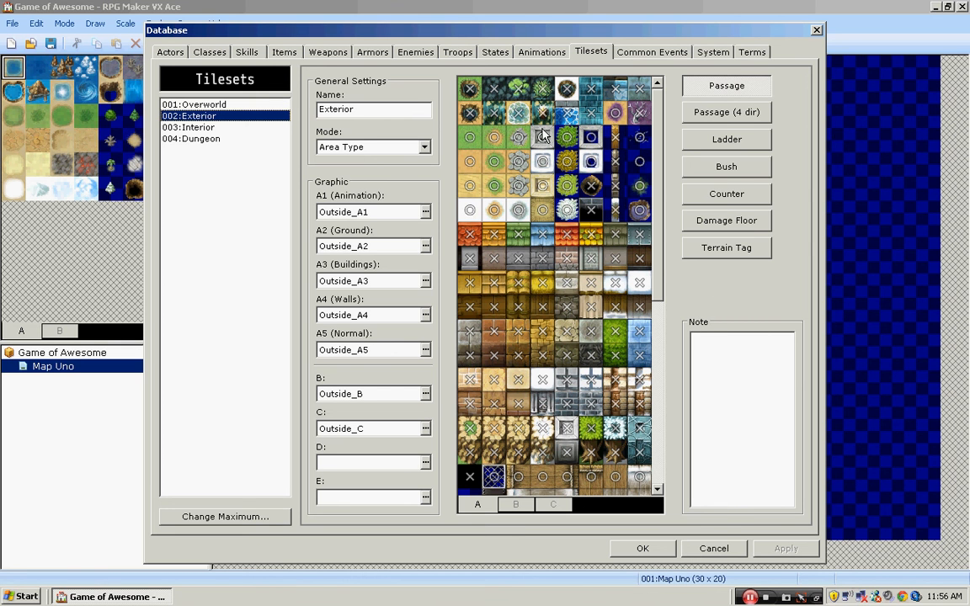
pyautogui.click(752, 119)
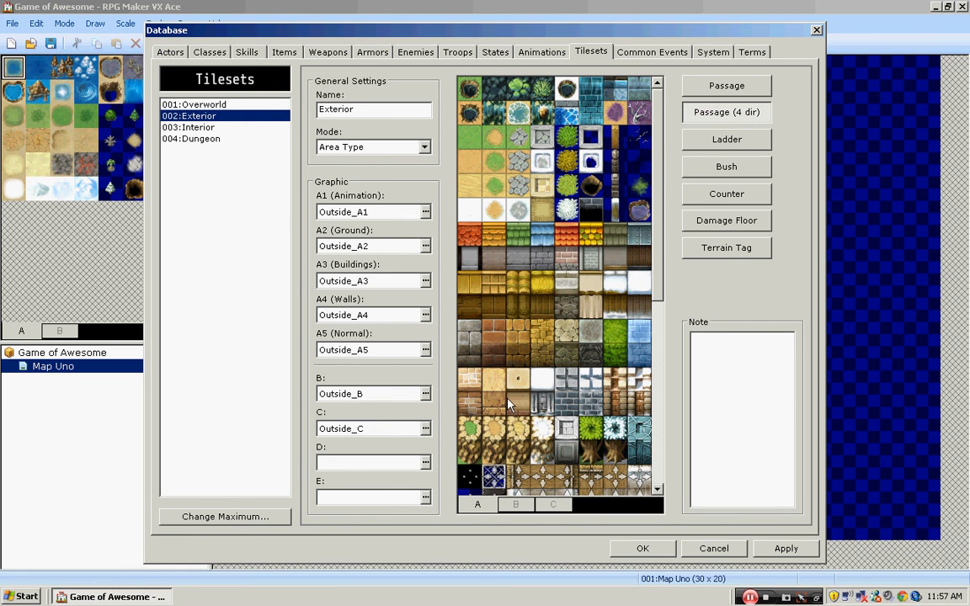
pyautogui.click(517, 505)
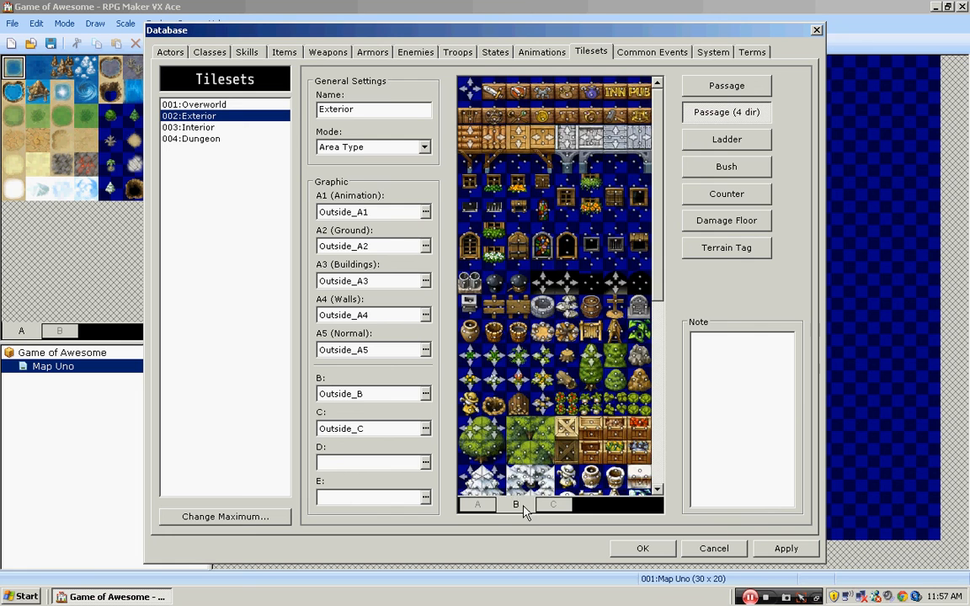
pyautogui.click(553, 505)
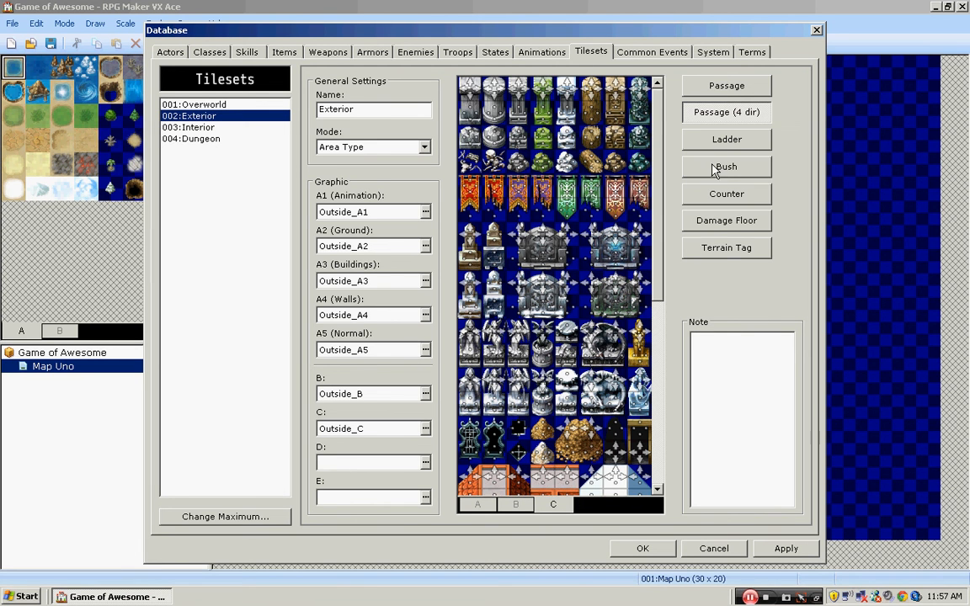
# - Examine the ladder settings of the Exterior tileset's C tiles and B tiles, including the ladders near the end
pyautogui.click(705, 141)
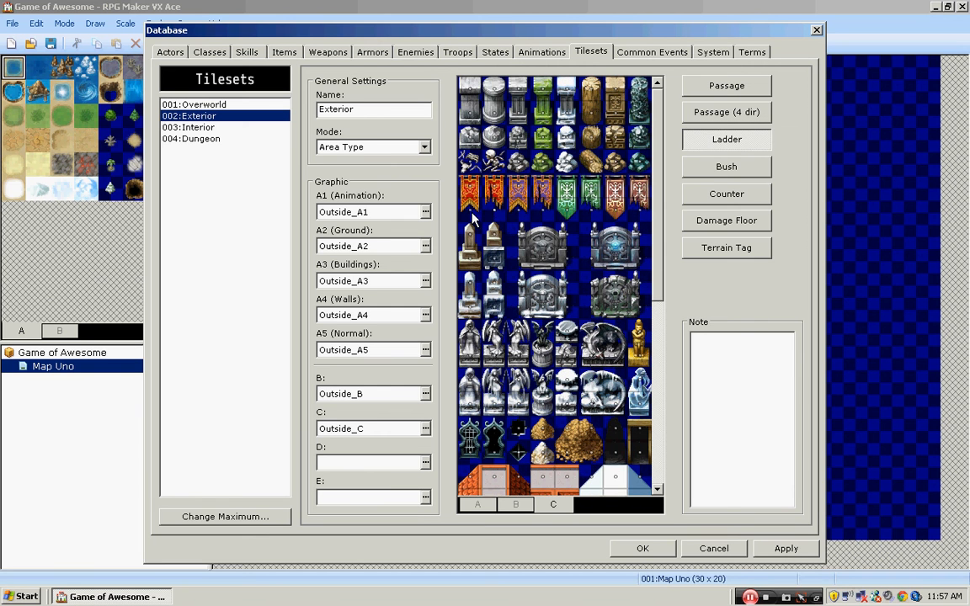
pyautogui.click(516, 502)
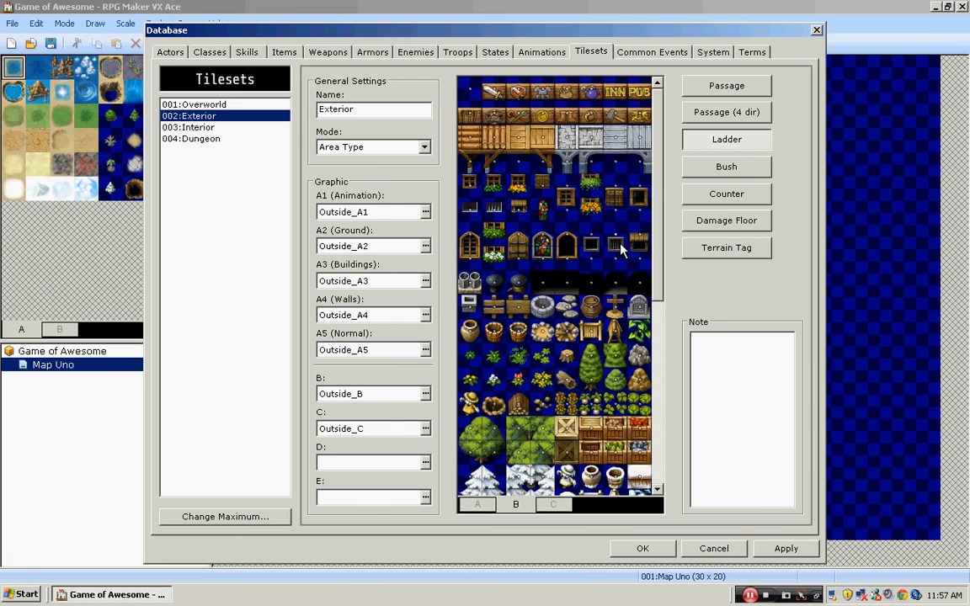
pyautogui.scroll(-5, 659, 183)
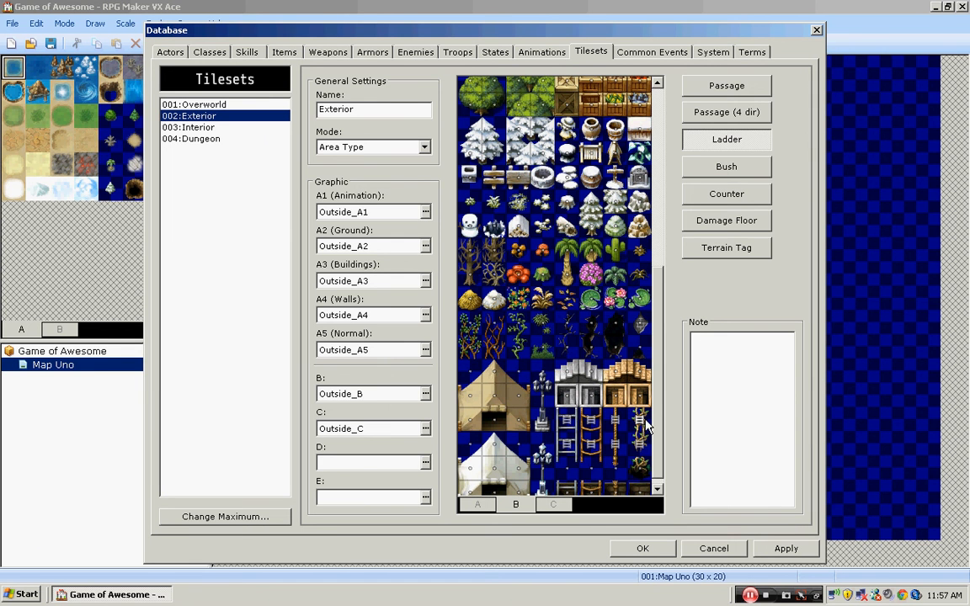
# - View the bush settings of the Exterior tileset and of the Overworld tileset's A tiles
pyautogui.click(727, 167)
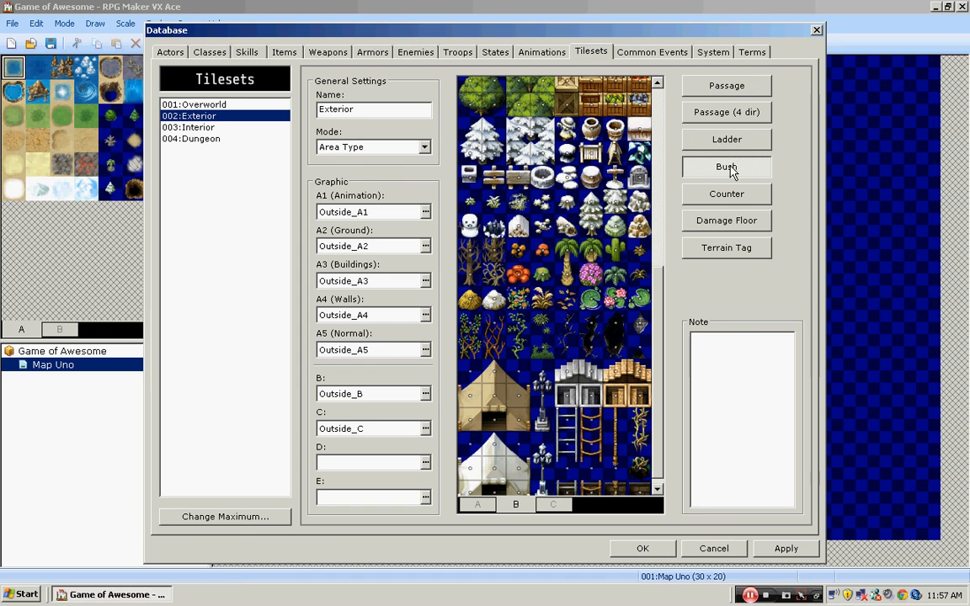
pyautogui.click(269, 105)
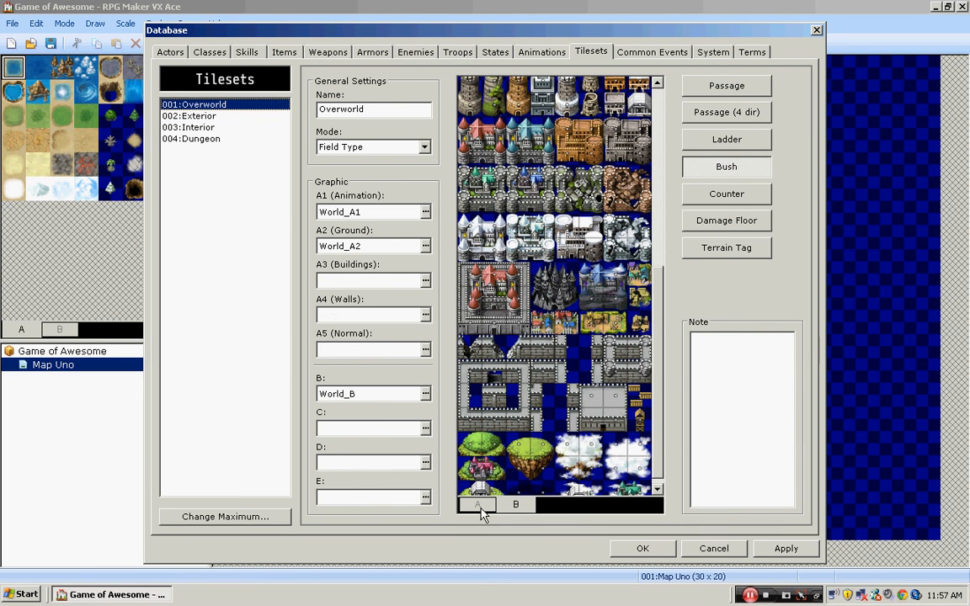
pyautogui.click(478, 503)
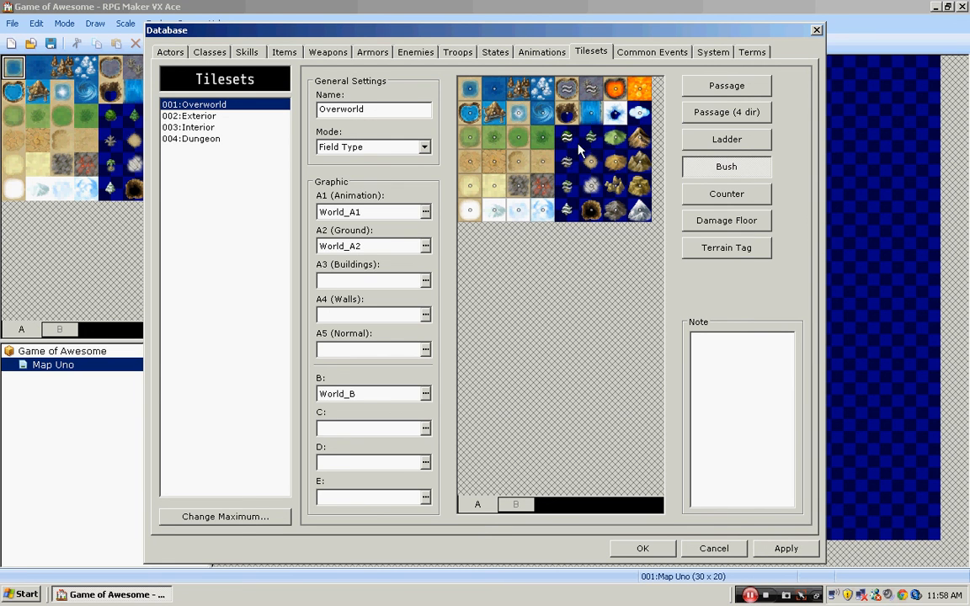
# - Review the Interior tileset's counter, damage floor, terrain tag and passage settings, and close the database
pyautogui.click(687, 195)
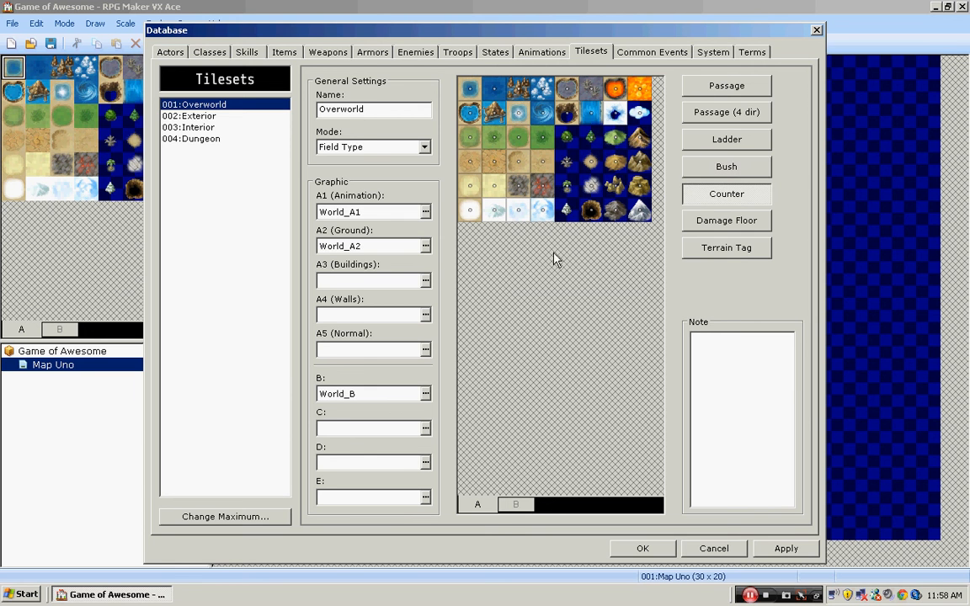
pyautogui.click(262, 127)
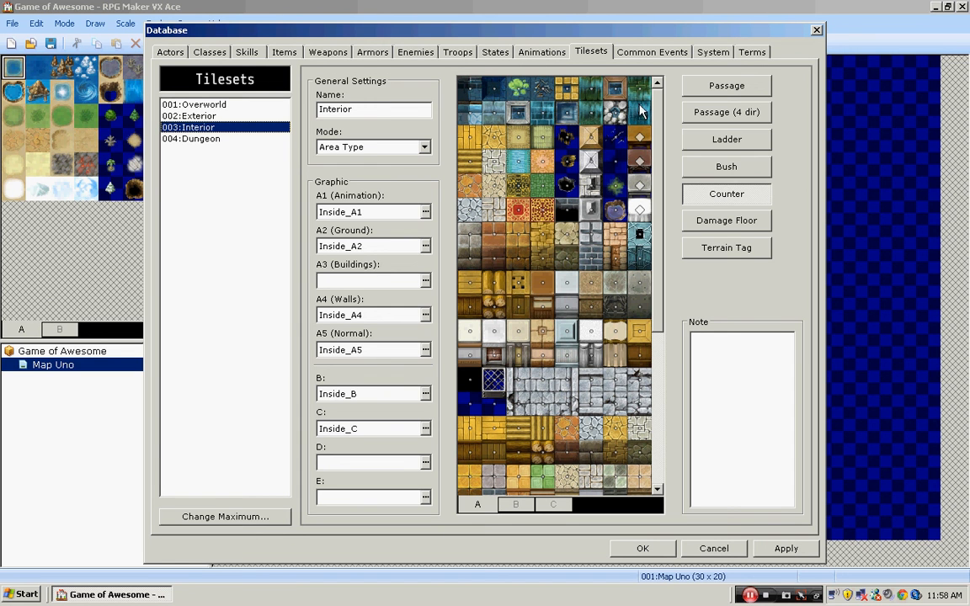
pyautogui.click(716, 225)
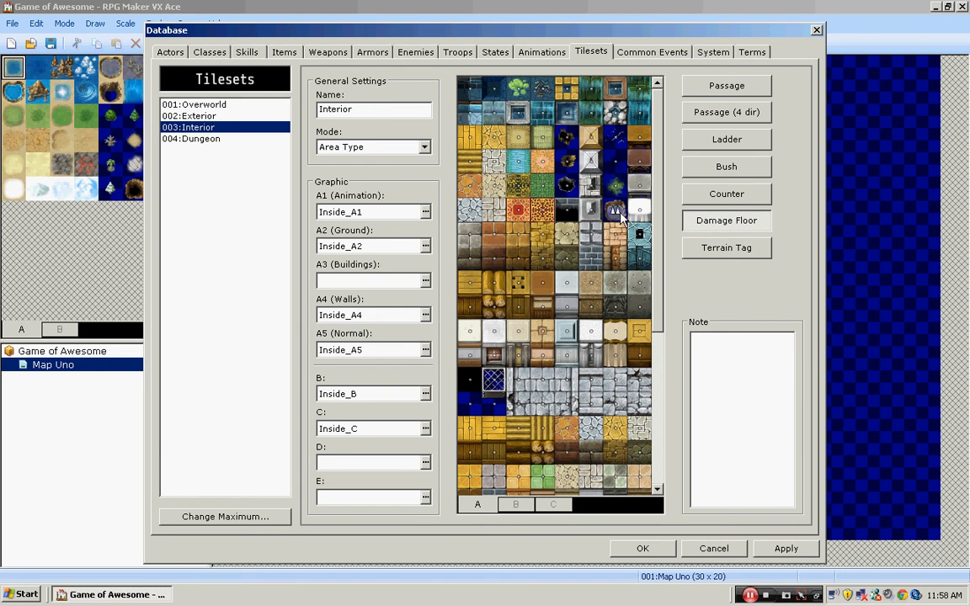
pyautogui.click(711, 251)
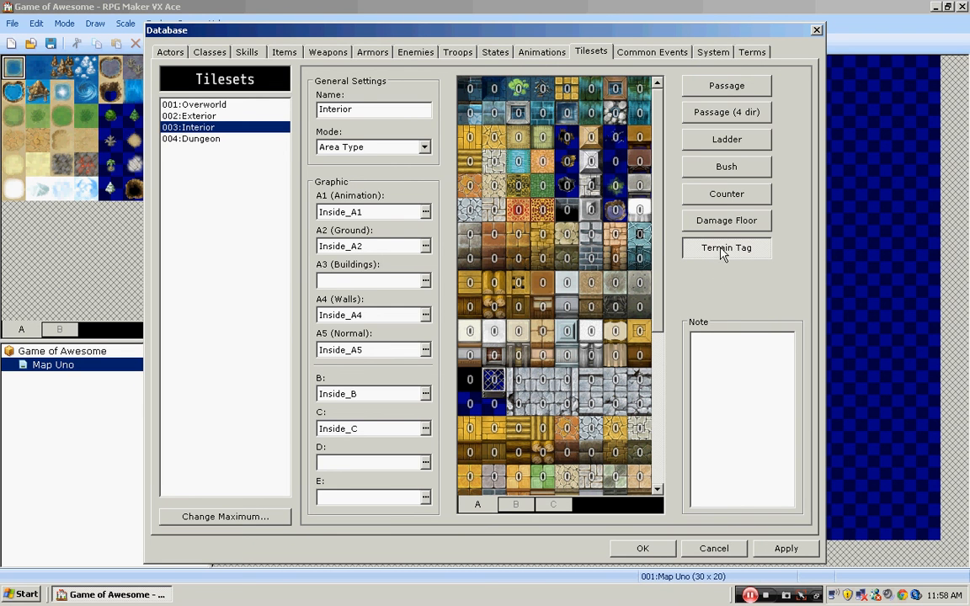
pyautogui.click(711, 91)
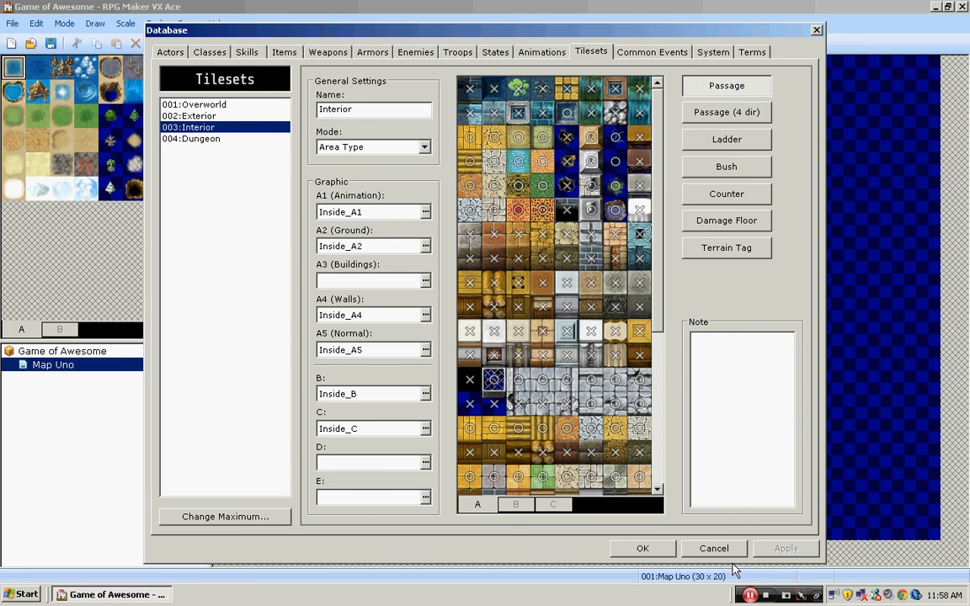
pyautogui.click(658, 550)
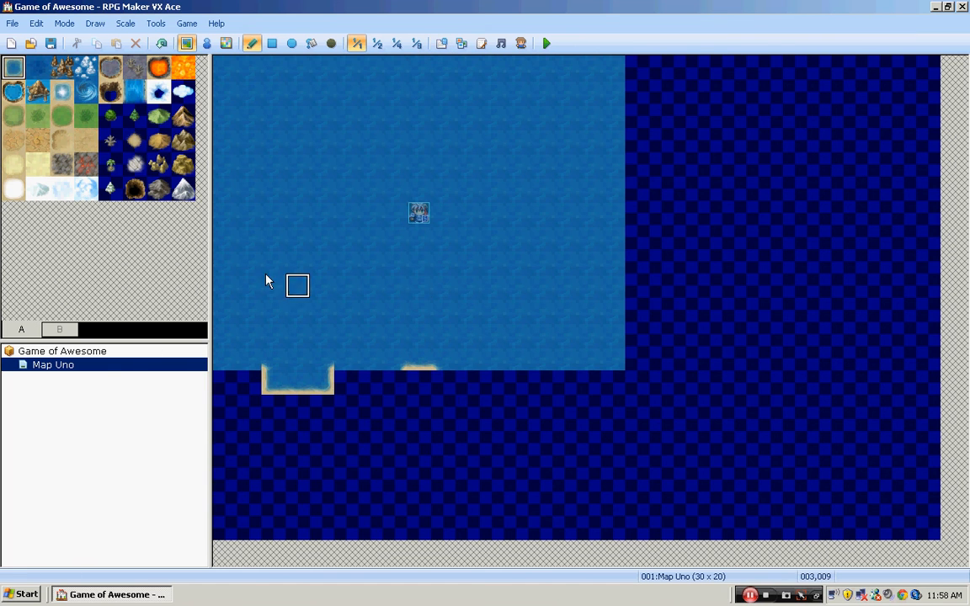
# - Change Map Uno's tileset to 002:Exterior in its map properties
pyautogui.rightClick(100, 375)
pyautogui.click(118, 381)
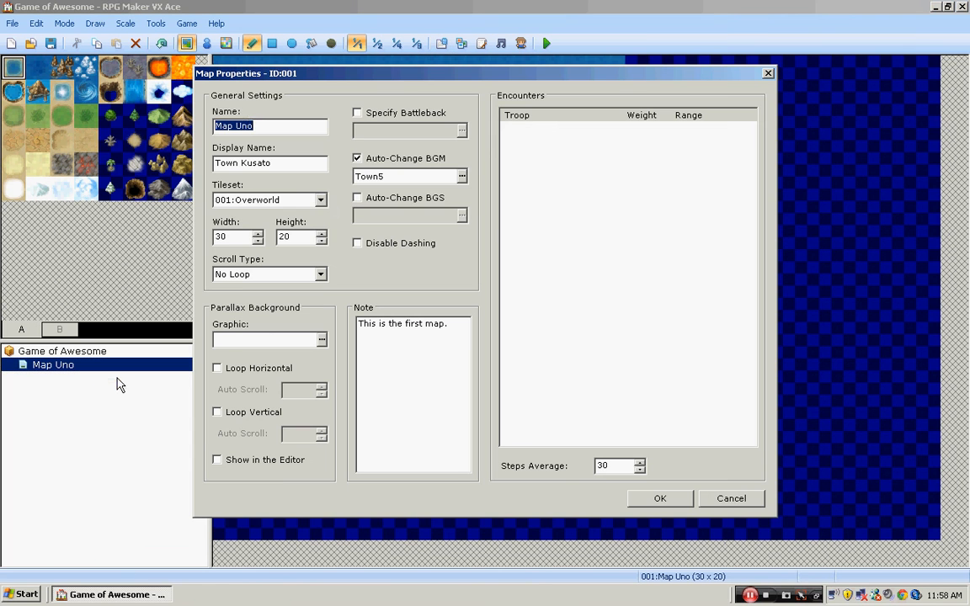
pyautogui.click(297, 200)
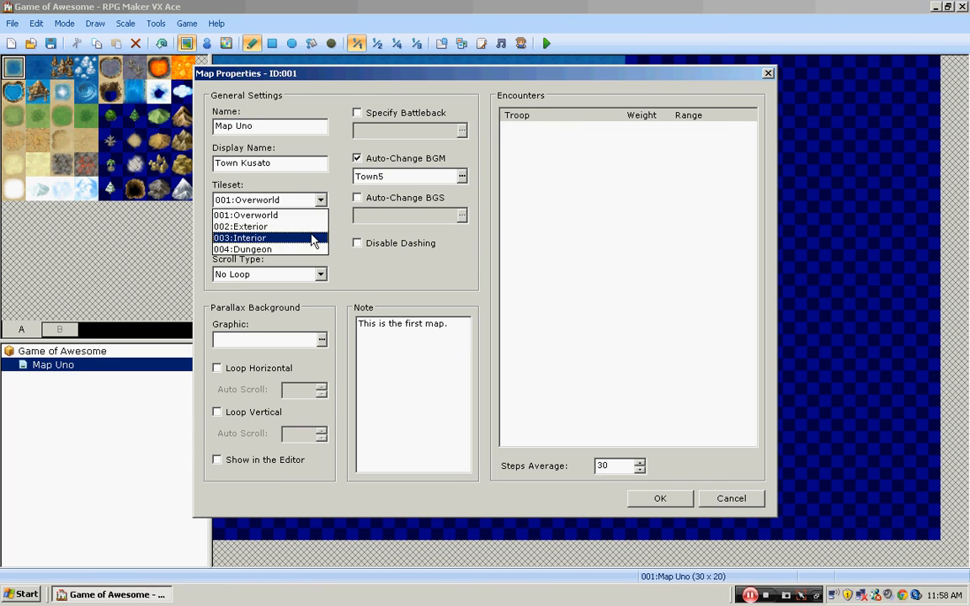
pyautogui.click(281, 227)
pyautogui.click(643, 498)
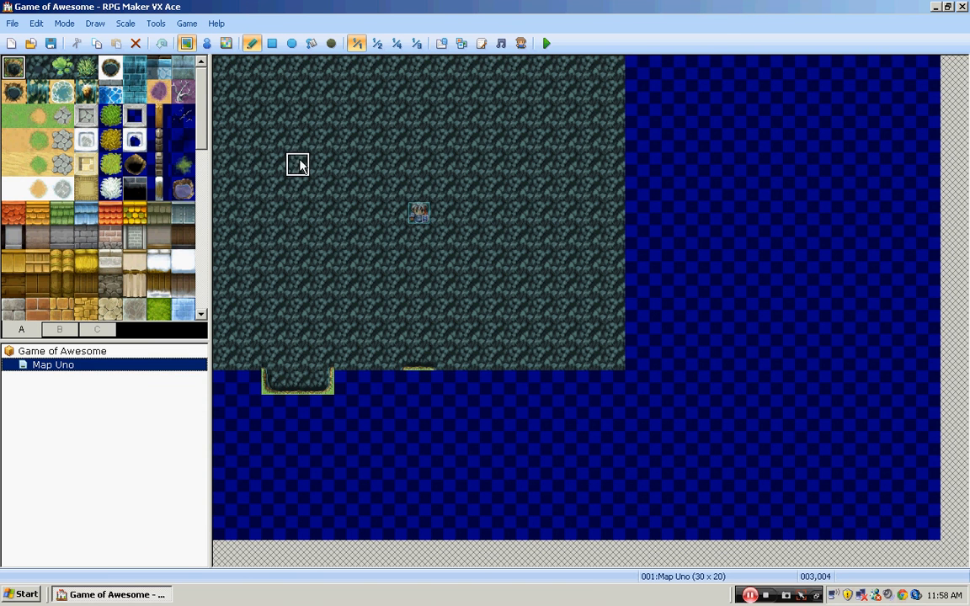
# - Place four single grass tiles on the dark water north of the party's start
pyautogui.click(12, 114)
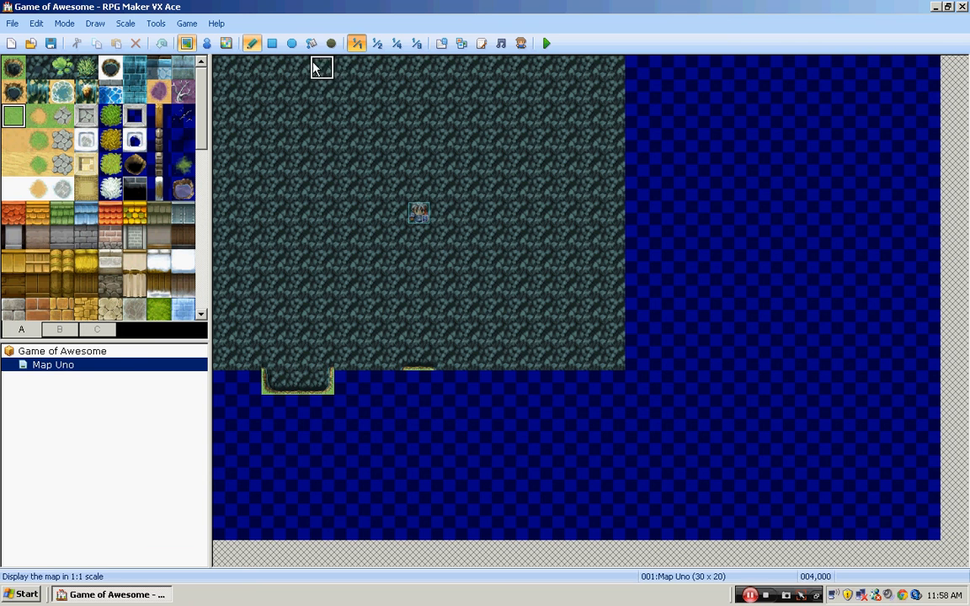
pyautogui.click(345, 167)
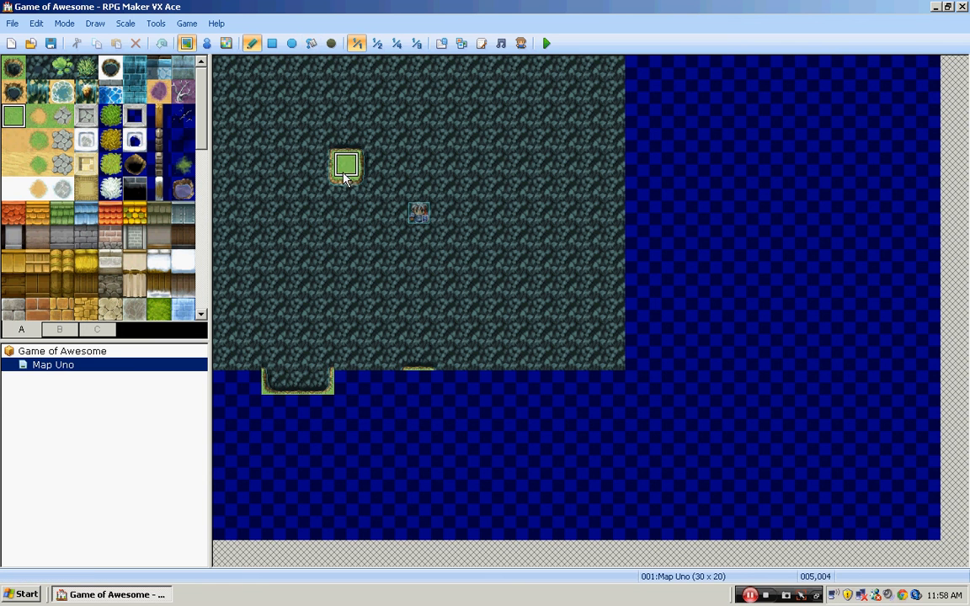
pyautogui.click(515, 166)
pyautogui.click(468, 142)
pyautogui.click(418, 142)
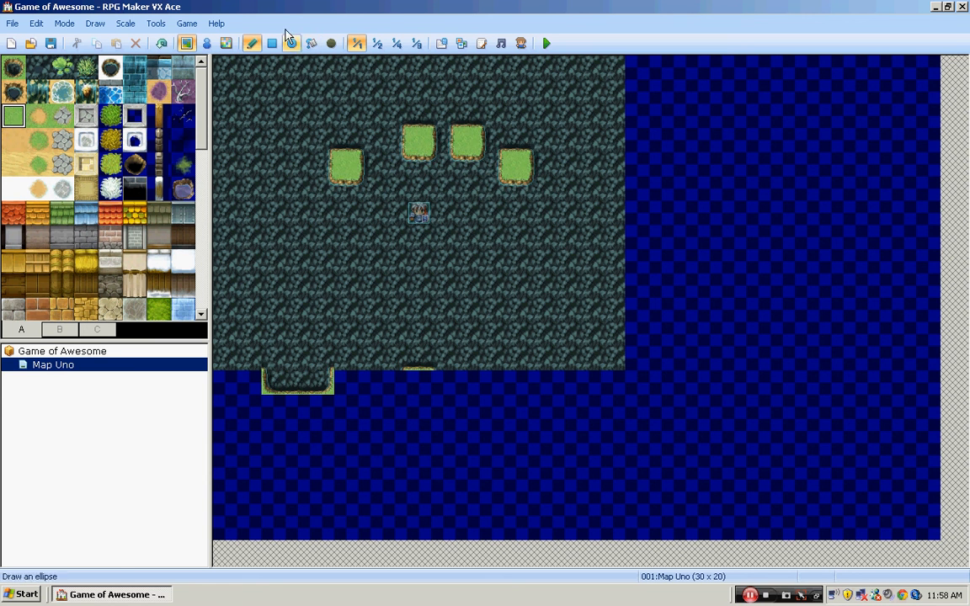
# - Flood-fill the remaining dark water and the map's empty area with grass
pyautogui.click(311, 43)
pyautogui.click(271, 141)
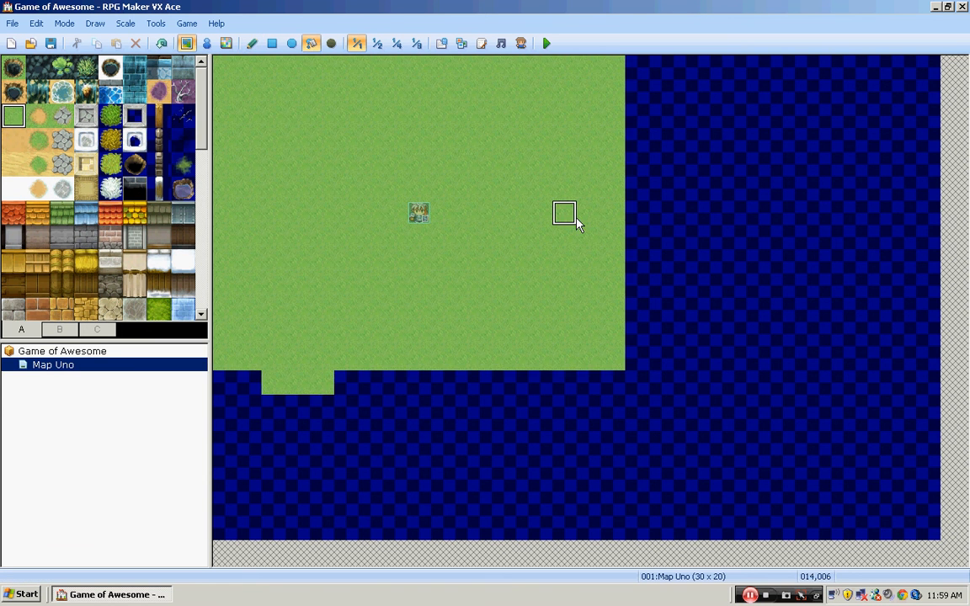
pyautogui.click(692, 250)
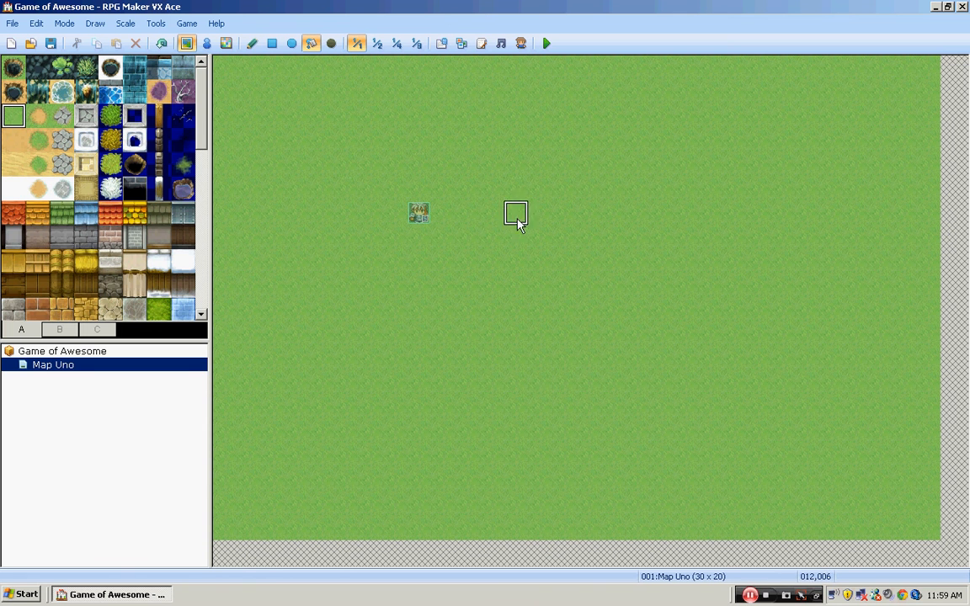
# - Resize Map Uno to a width of 70 and a height of 31 in its map properties
pyautogui.rightClick(203, 367)
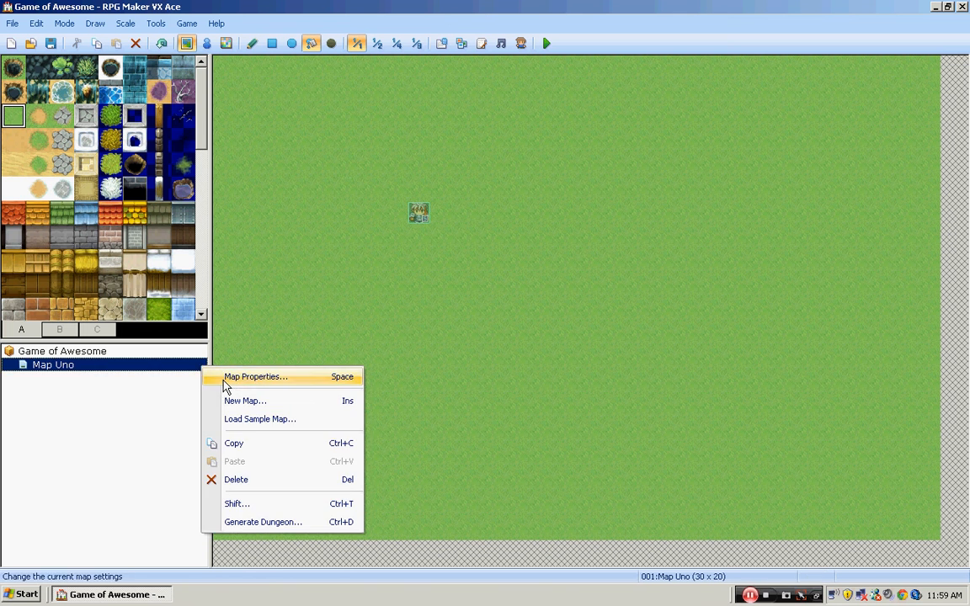
pyautogui.click(255, 376)
pyautogui.doubleClick(240, 236)
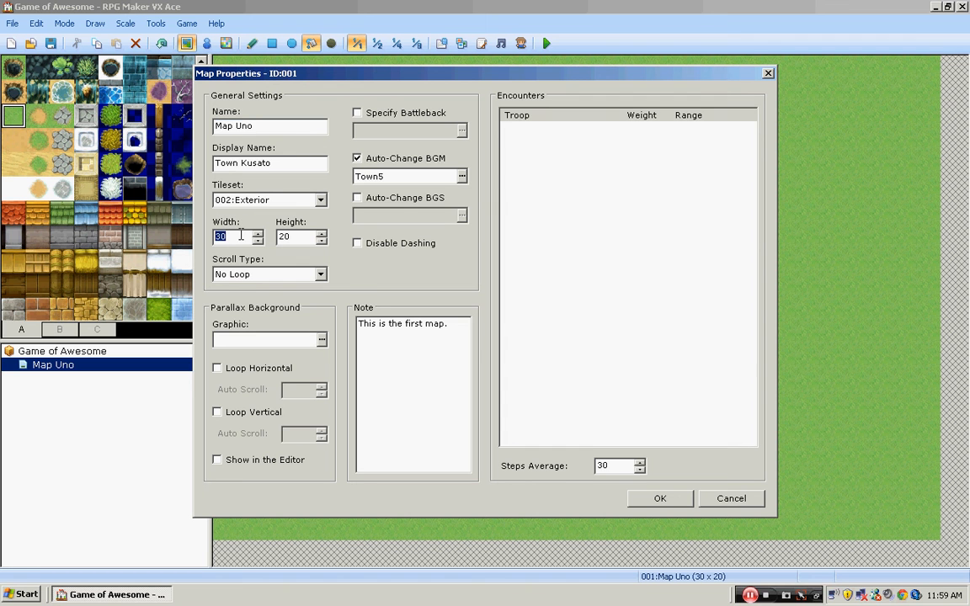
pyautogui.write('70')
pyautogui.doubleClick(300, 237)
pyautogui.write('31')
pyautogui.click(648, 498)
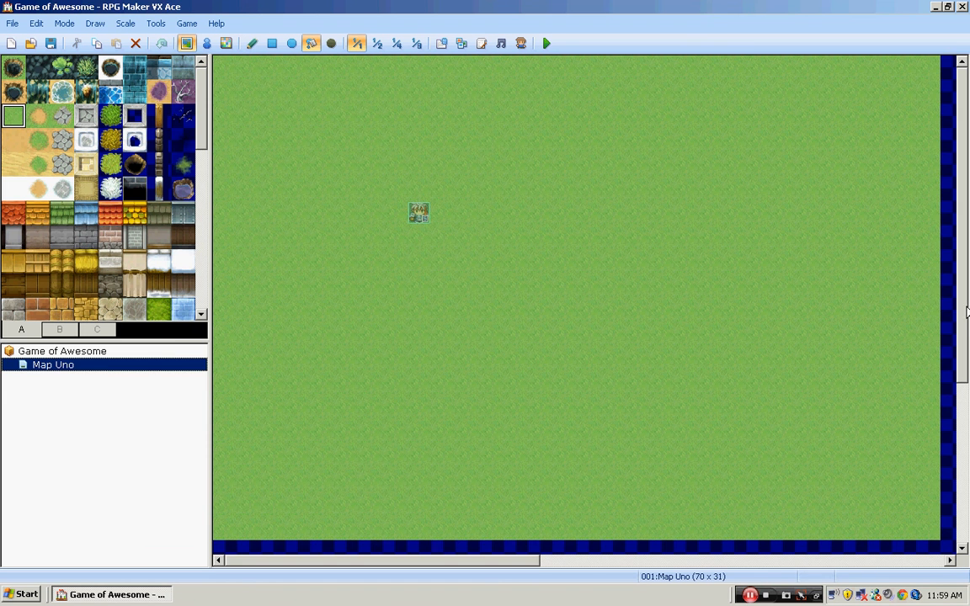
pyautogui.moveTo(961, 301); pyautogui.dragTo(965, 539)
pyautogui.moveTo(494, 559)
pyautogui.mouseDown()
pyautogui.moveTo(808, 562)
pyautogui.moveTo(492, 562)
pyautogui.mouseUp()
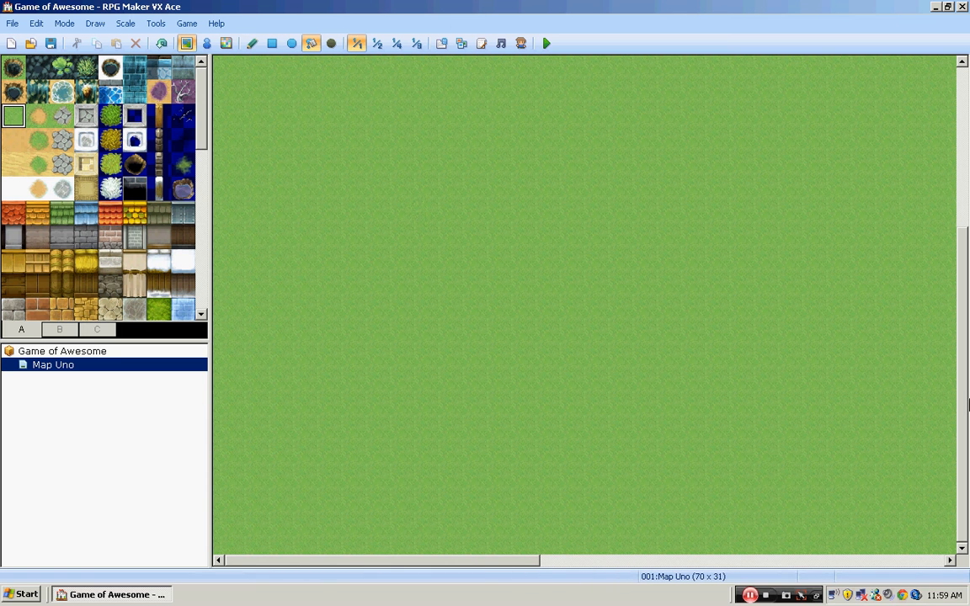
pyautogui.moveTo(960, 395); pyautogui.dragTo(960, 160)
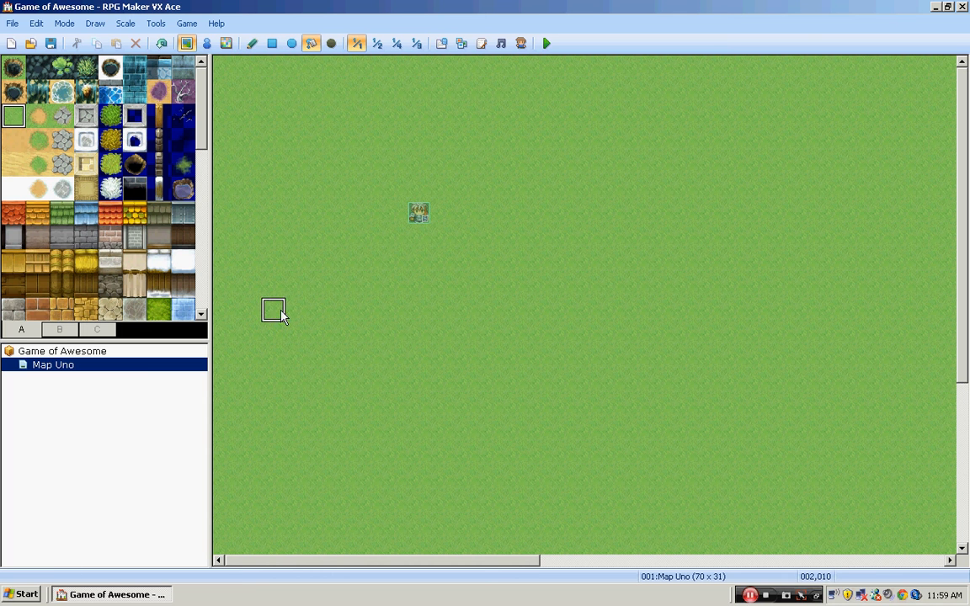
# - Switch the map to event editing and view the new event settings for an empty tile southwest of the party's start, without creating an event
pyautogui.click(207, 44)
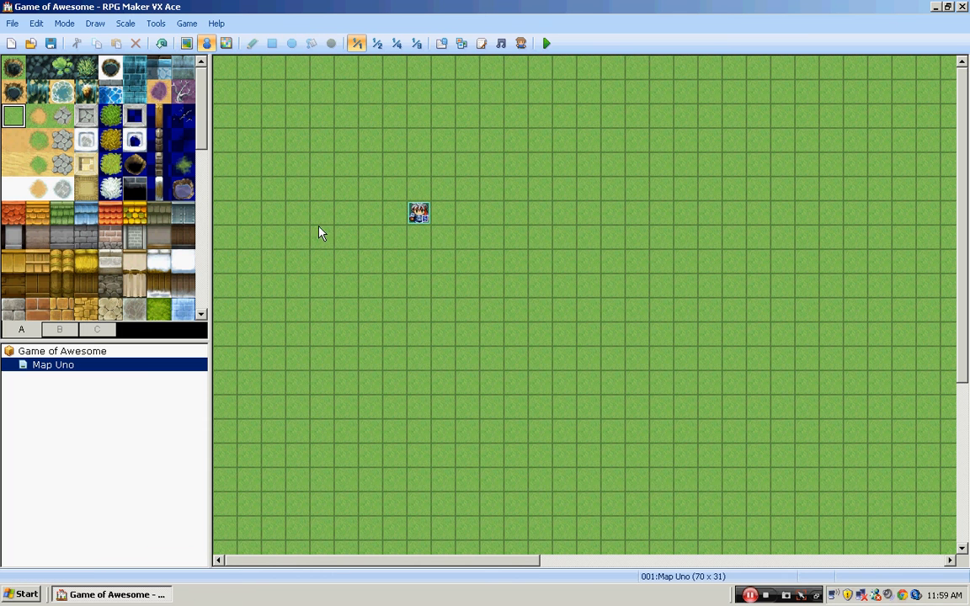
pyautogui.doubleClick(324, 252)
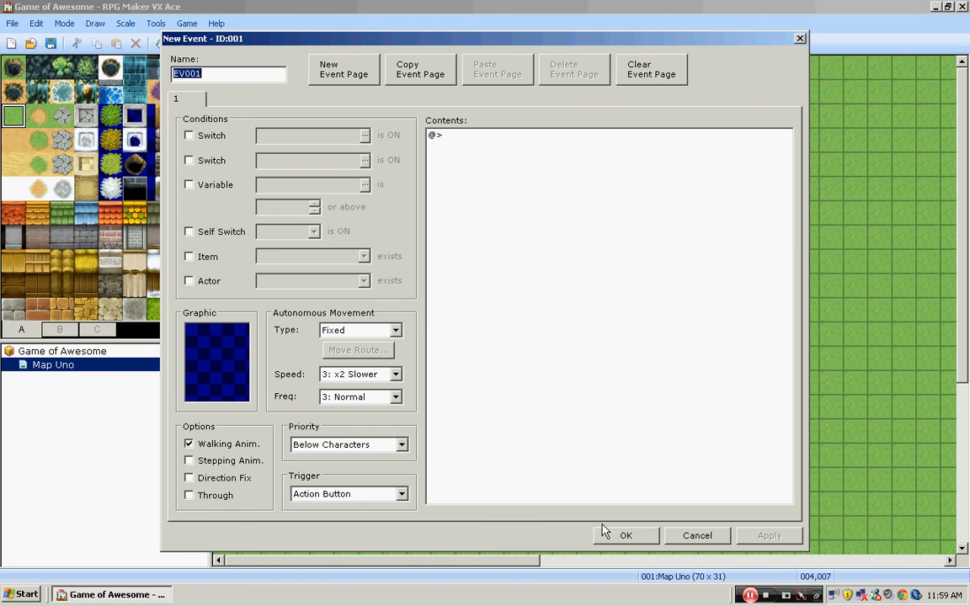
pyautogui.click(696, 535)
# - Show the Quick Event Creation choices for the same empty tile without creating an event
pyautogui.rightClick(319, 239)
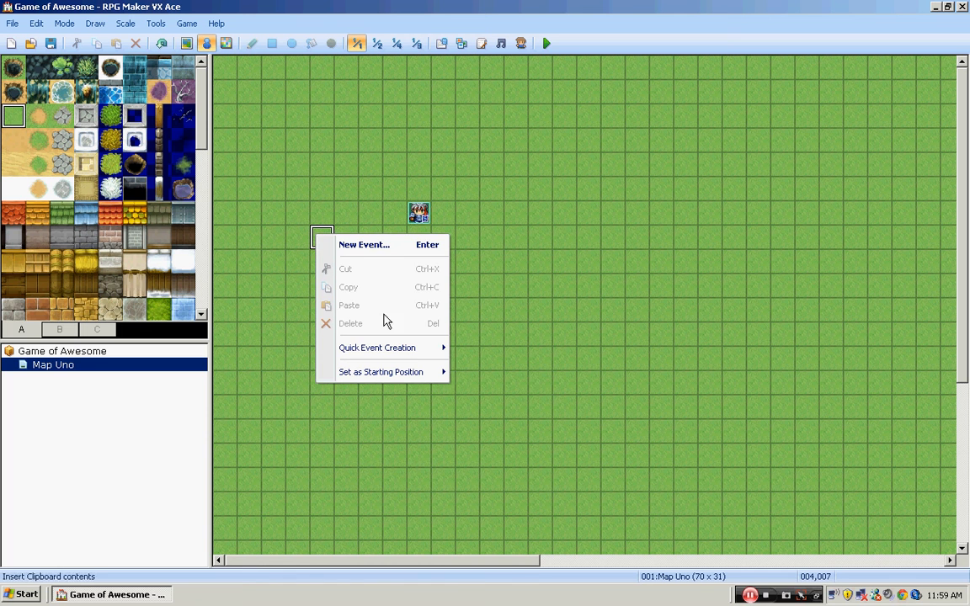
pyautogui.moveTo(427, 354)
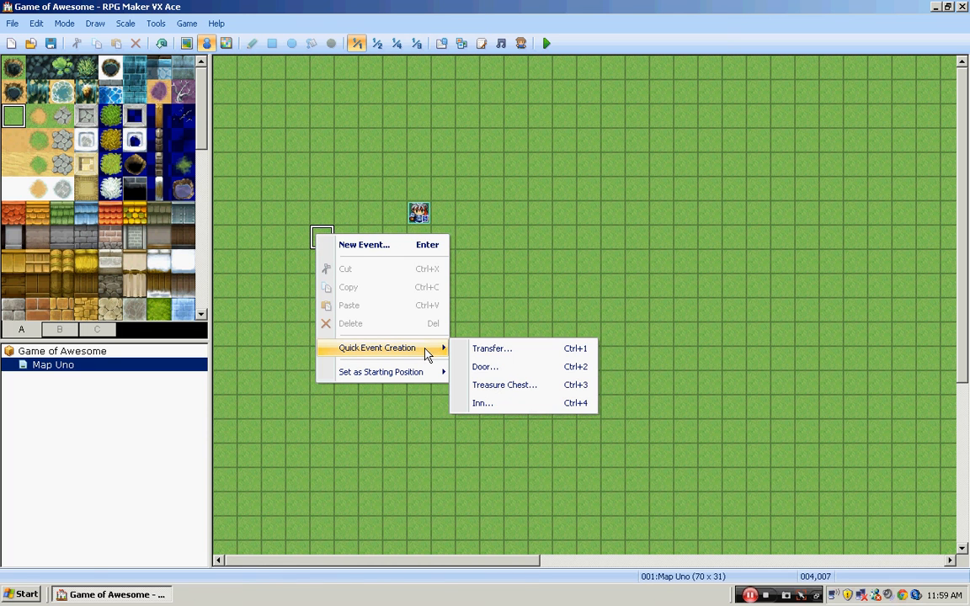
pyautogui.click(539, 334)
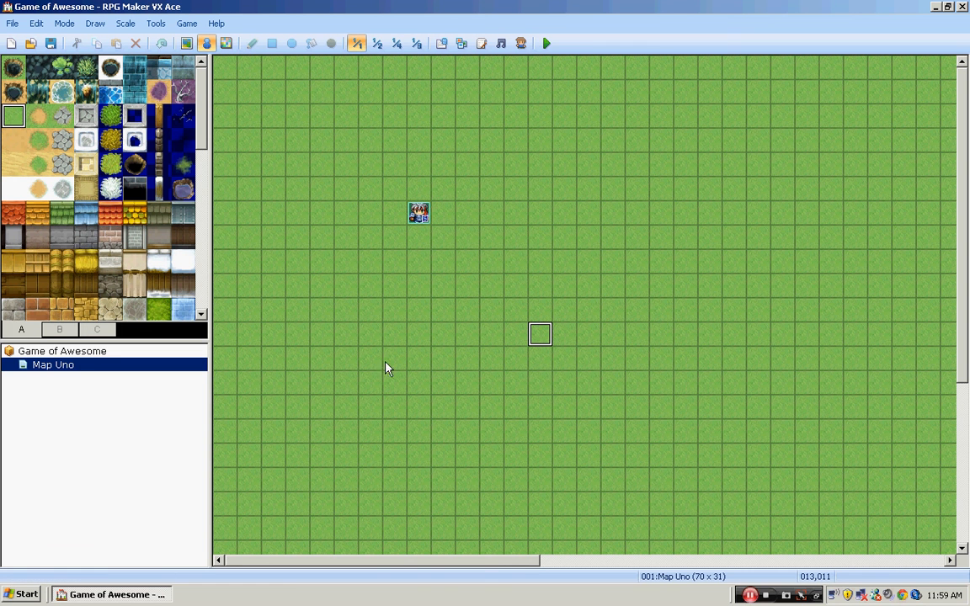
pyautogui.click(765, 596)
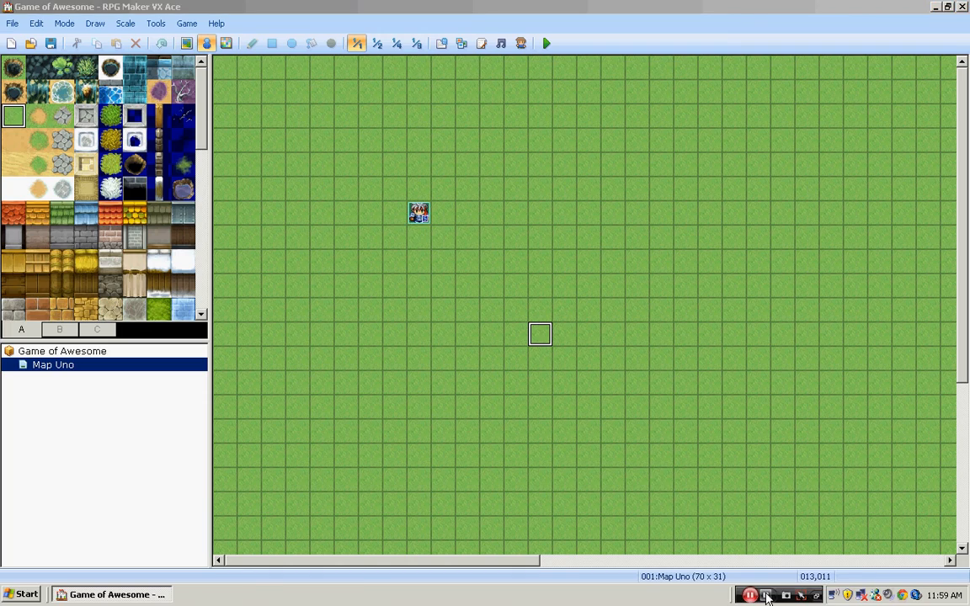